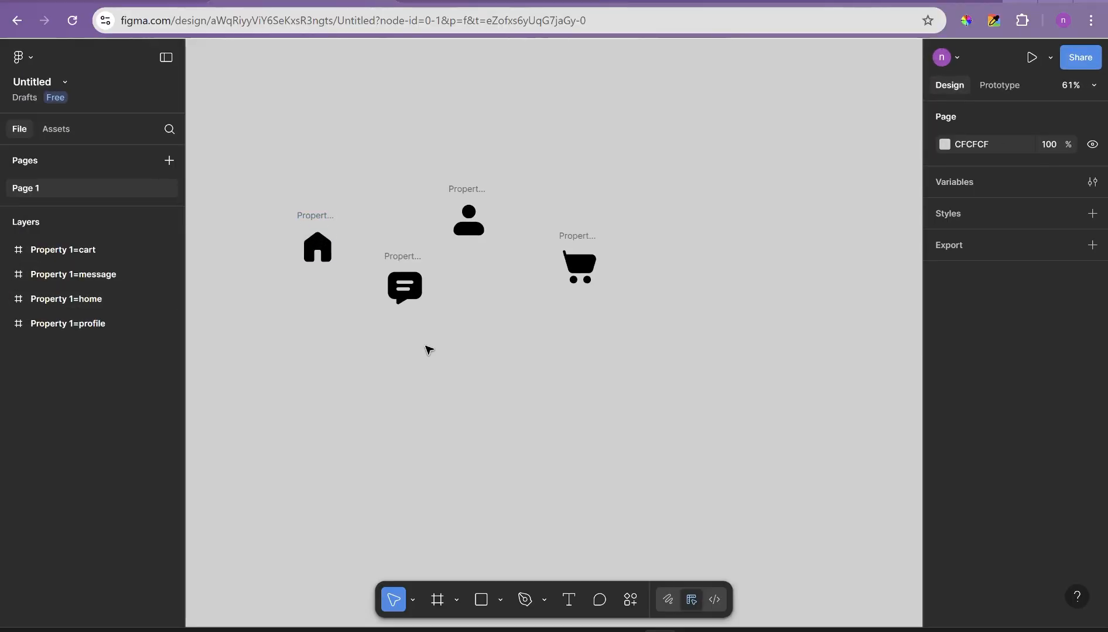
# Step: Rename the house icon's frame to Home and the speech-bubble icon's frame to Massage, and remove the latter's dev status
pyautogui.click(309, 218)
pyautogui.doubleClick(308, 218)
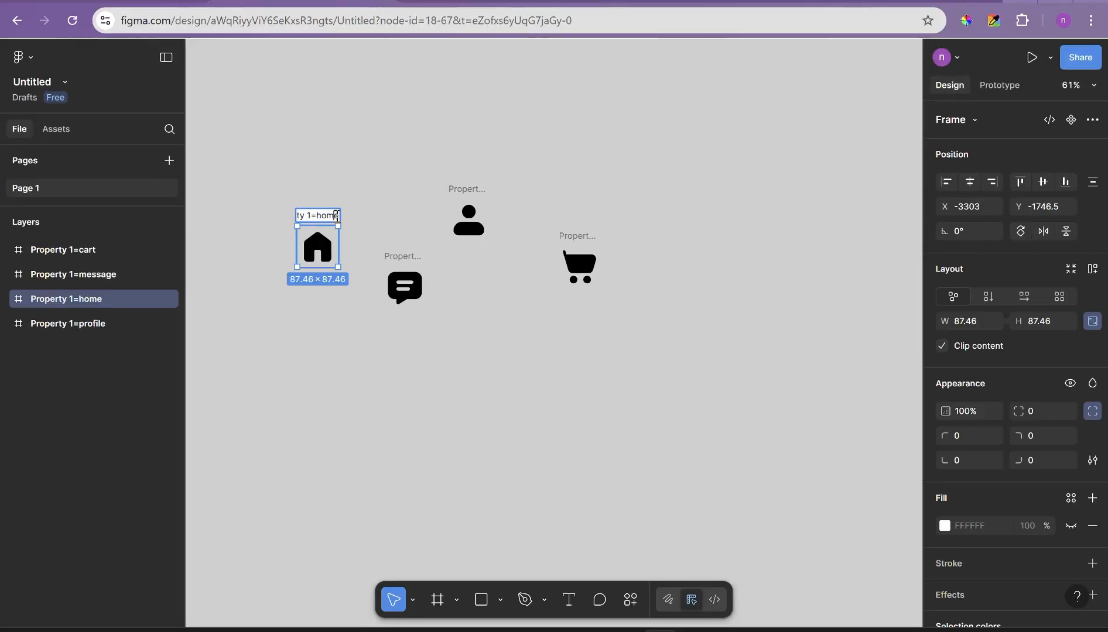
pyautogui.press('BackSpace')
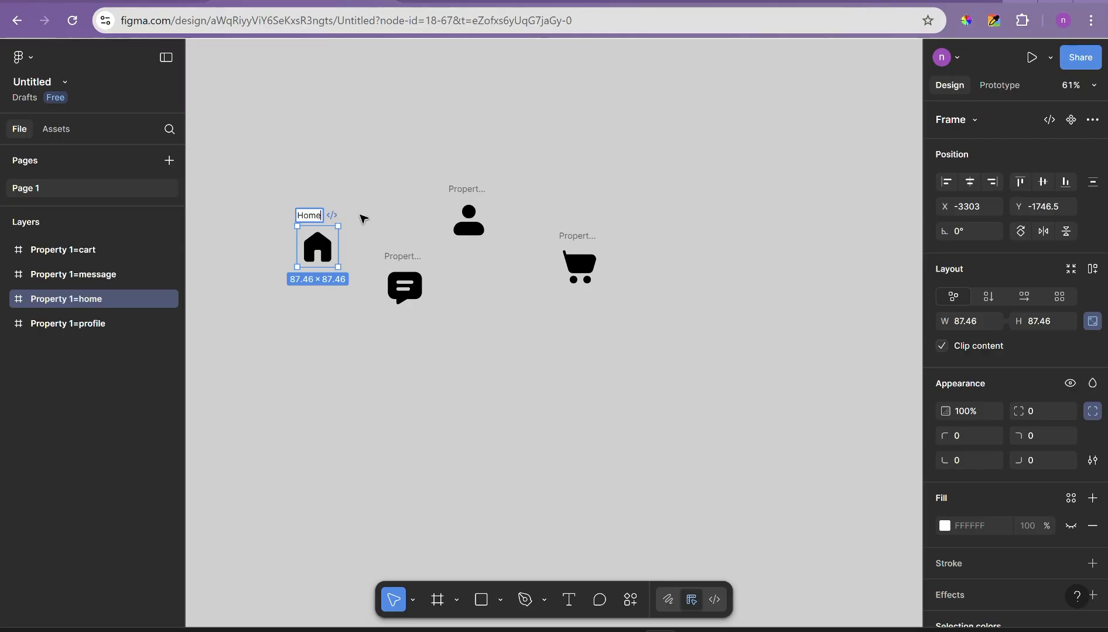
pyautogui.doubleClick(417, 257)
pyautogui.doubleClick(400, 257)
pyautogui.write('Massage')
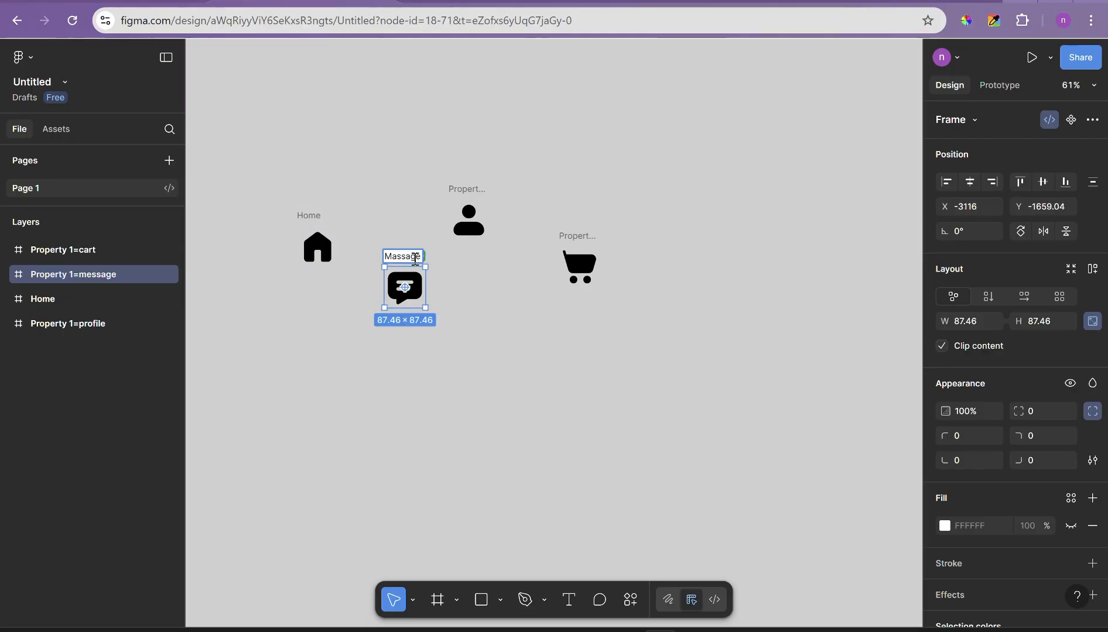
pyautogui.press('Return')
pyautogui.click(1048, 120)
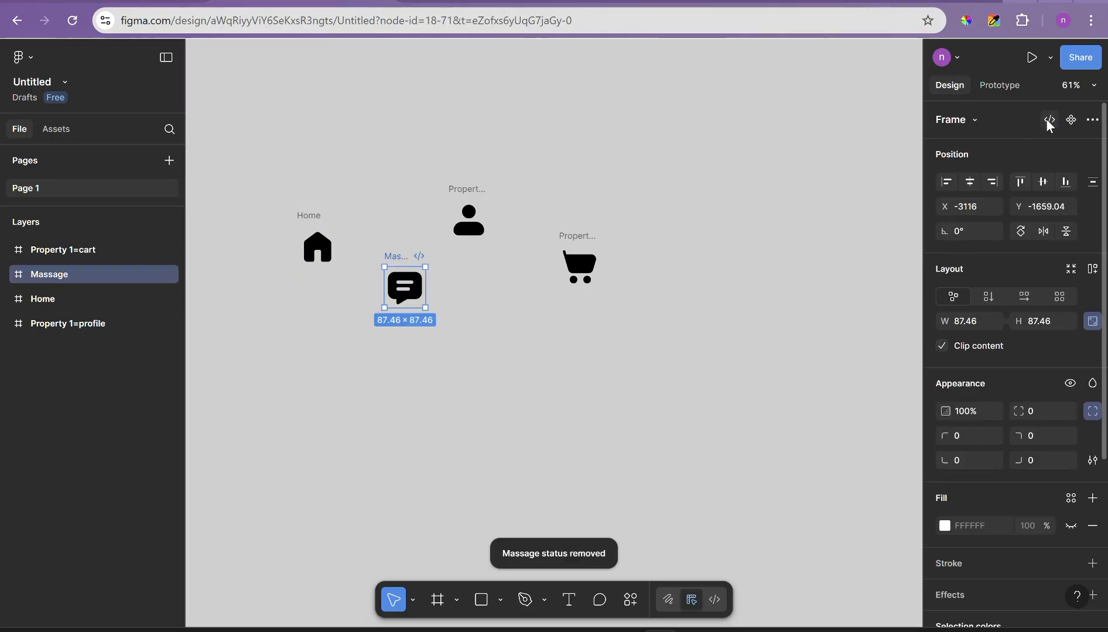
# Step: Rename the person icon's frame to Profile and the shopping cart icon's frame to Cart
pyautogui.click(464, 189)
pyautogui.write('Profil')
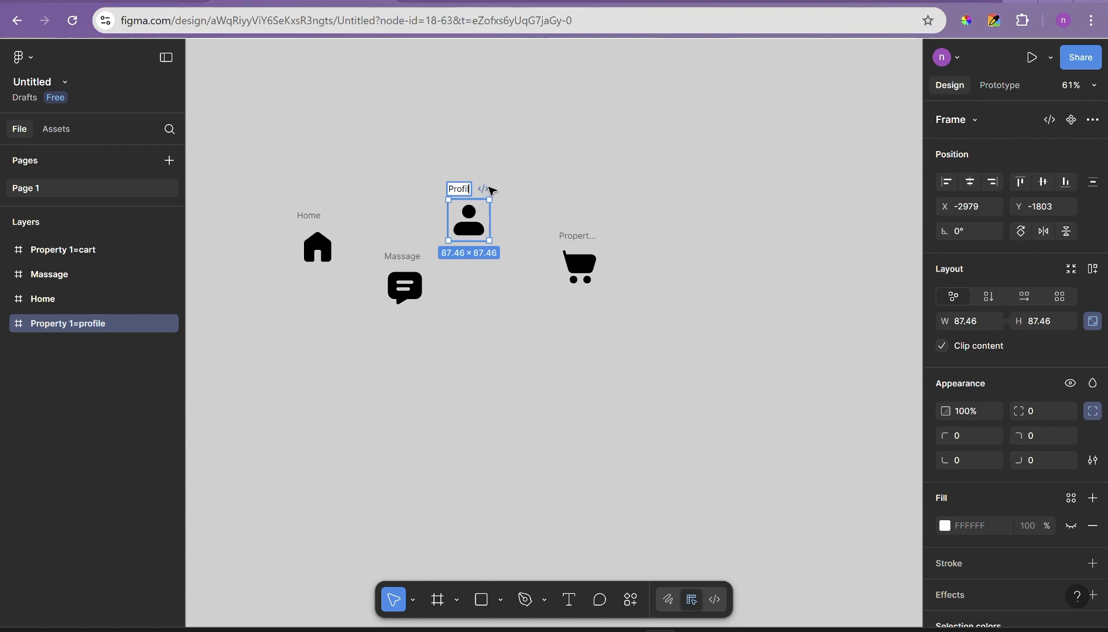
pyautogui.write('e')
pyautogui.doubleClick(571, 236)
pyautogui.write('Cart')
pyautogui.click(617, 204)
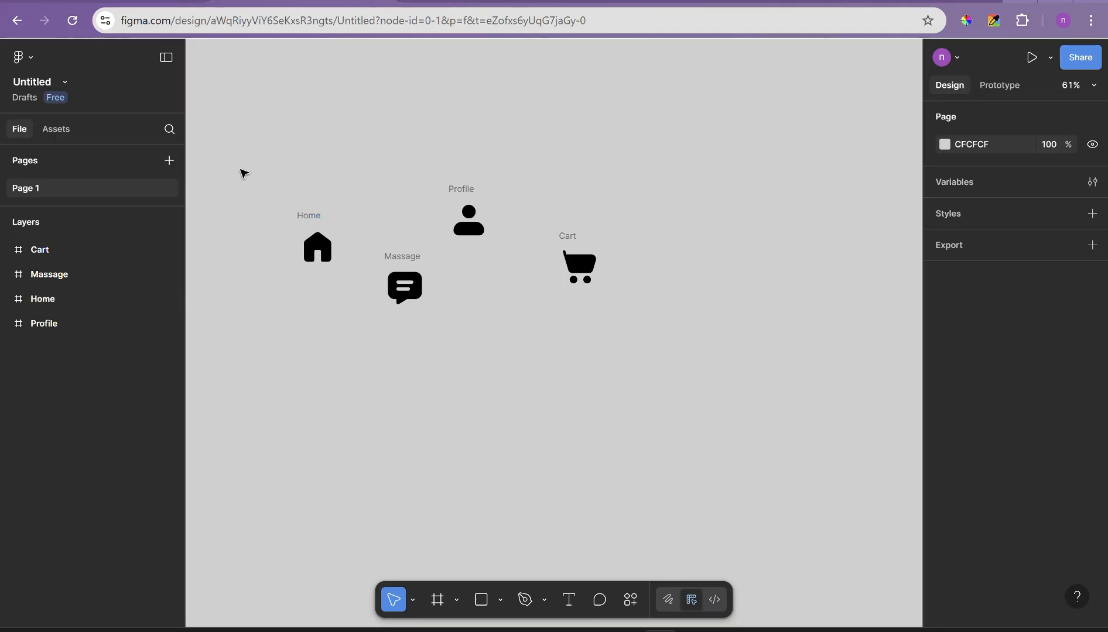
# Step: Align the four icon frames along their vertical centers
pyautogui.moveTo(239, 171); pyautogui.dragTo(728, 376)
pyautogui.click(1042, 181)
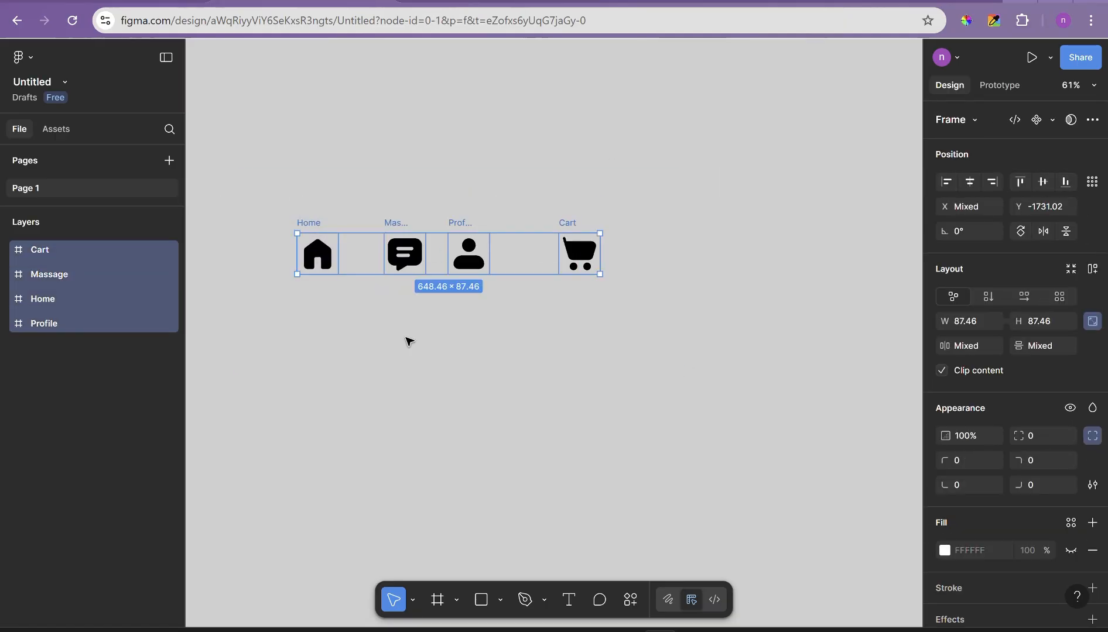
# Step: Lock the Home icon vector's aspect ratio and reuse its 58.31 width as its height
pyautogui.click(404, 262)
pyautogui.click(468, 256)
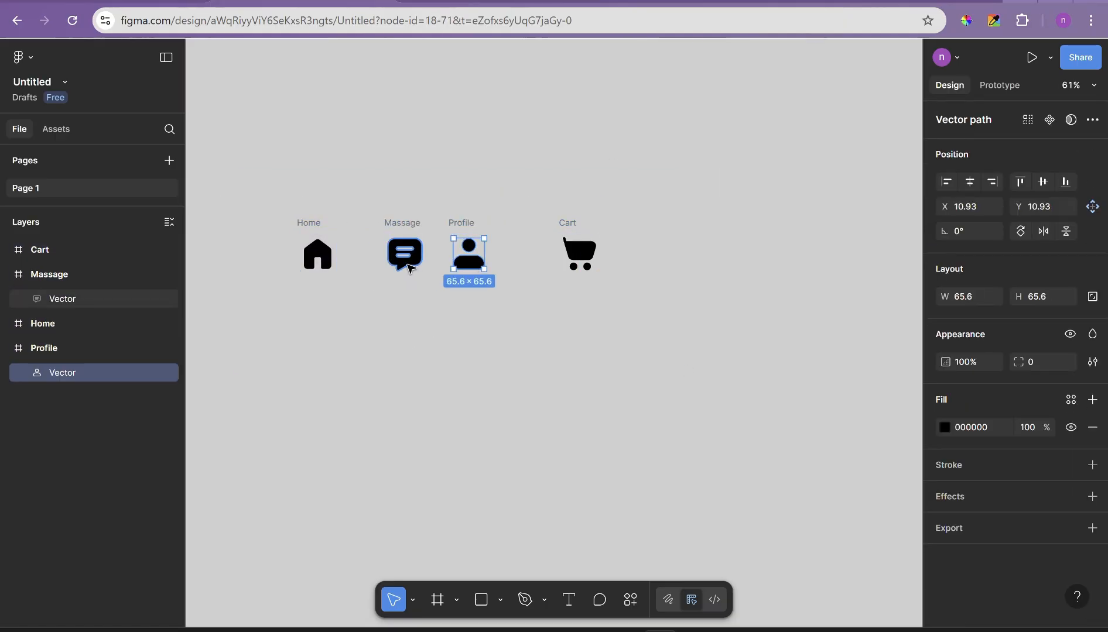
pyautogui.click(577, 252)
pyautogui.click(316, 261)
pyautogui.click(1092, 297)
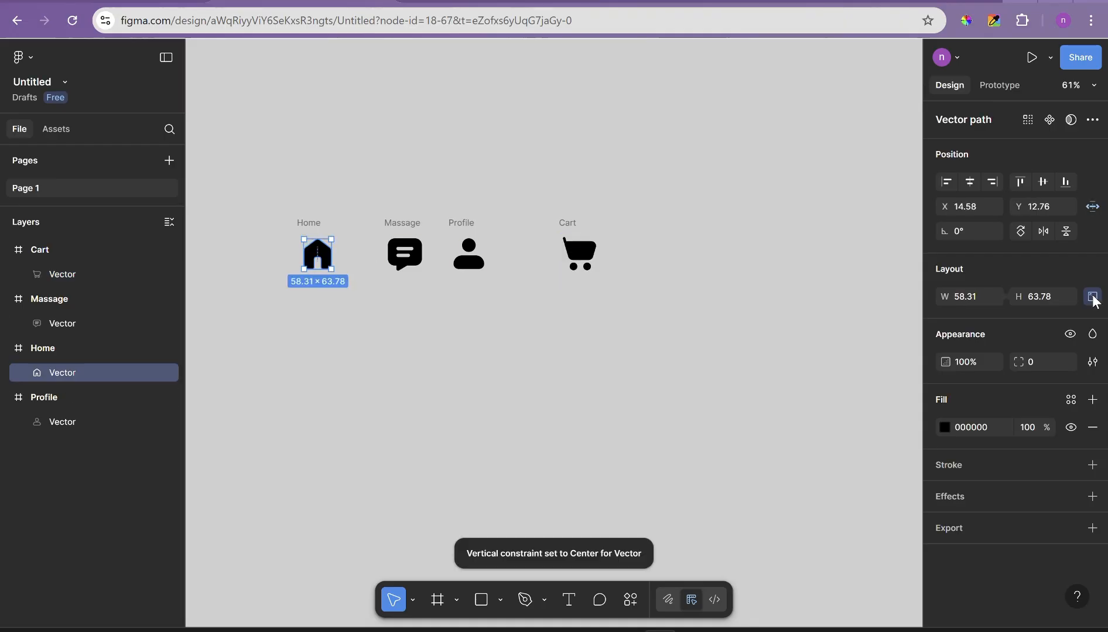
pyautogui.click(983, 300)
pyautogui.hotkey('ctrl', 'c')
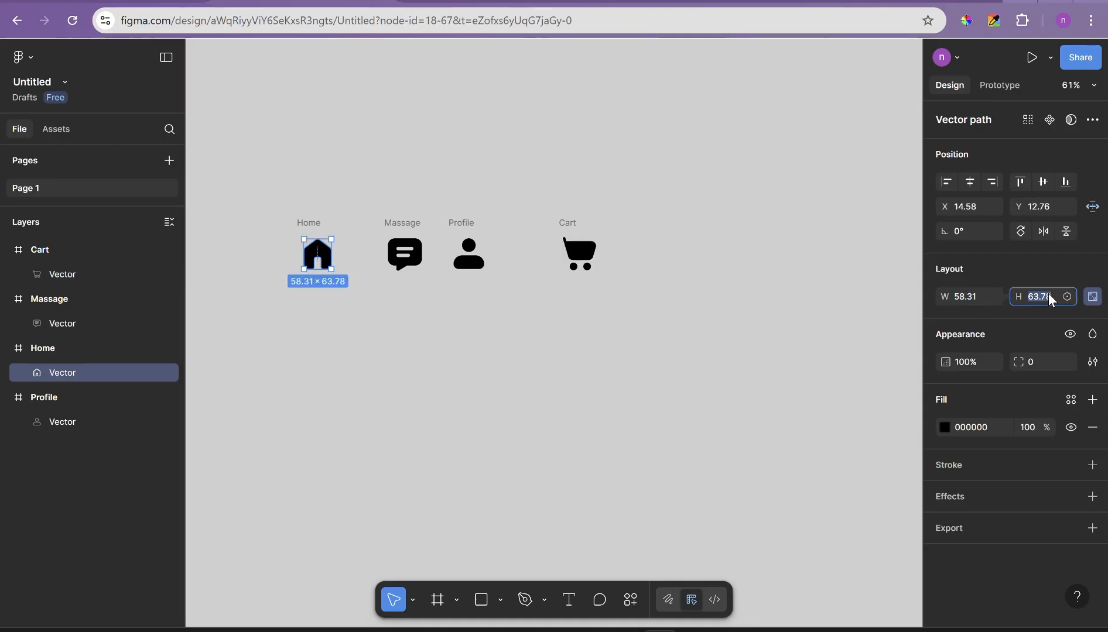
pyautogui.click(339, 258)
# Step: Resize the Massage and Profile icon vectors to a width of 58.31 with their aspect ratios locked
pyautogui.click(404, 255)
pyautogui.click(967, 297)
pyautogui.click(789, 319)
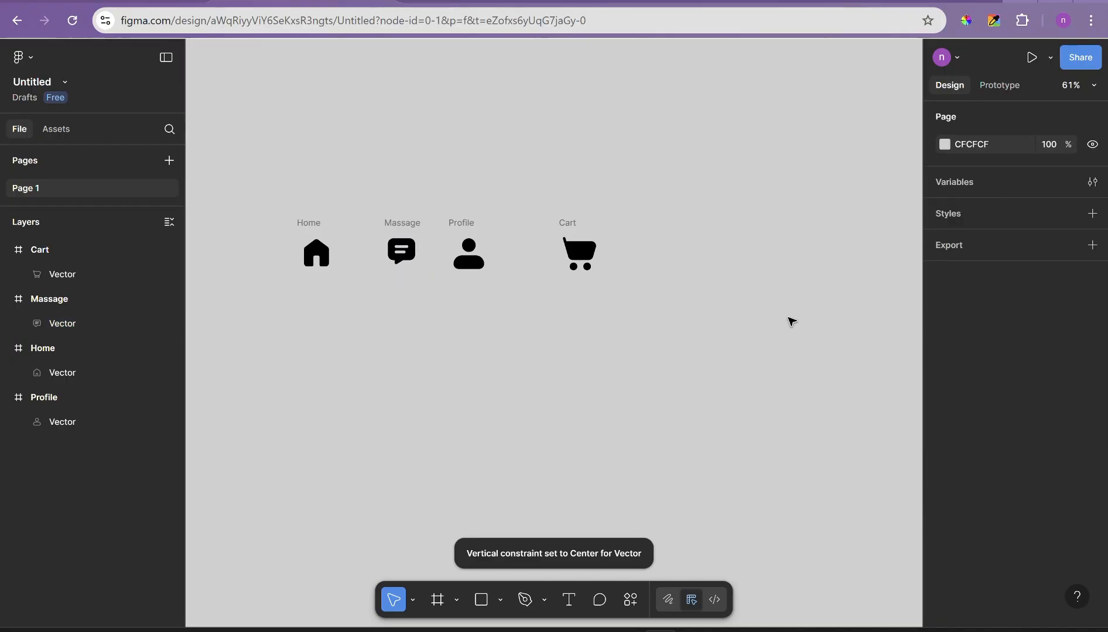
pyautogui.click(469, 255)
pyautogui.click(972, 298)
pyautogui.hotkey('ctrl', 'v')
pyautogui.click(814, 312)
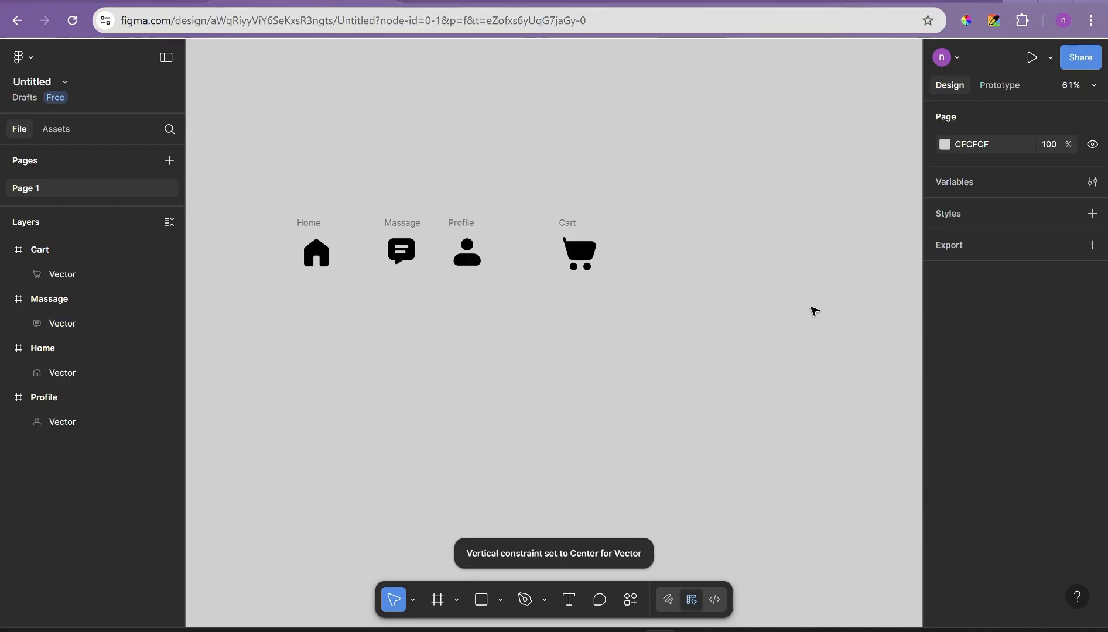
# Step: Resize the Cart icon vector to a width of 58.31, keeping its proportions with a locked aspect ratio
pyautogui.click(580, 253)
pyautogui.click(965, 297)
pyautogui.hotkey('ctrl', 'v')
pyautogui.click(799, 326)
pyautogui.hotkey('ctrl', 'z')
pyautogui.click(1091, 299)
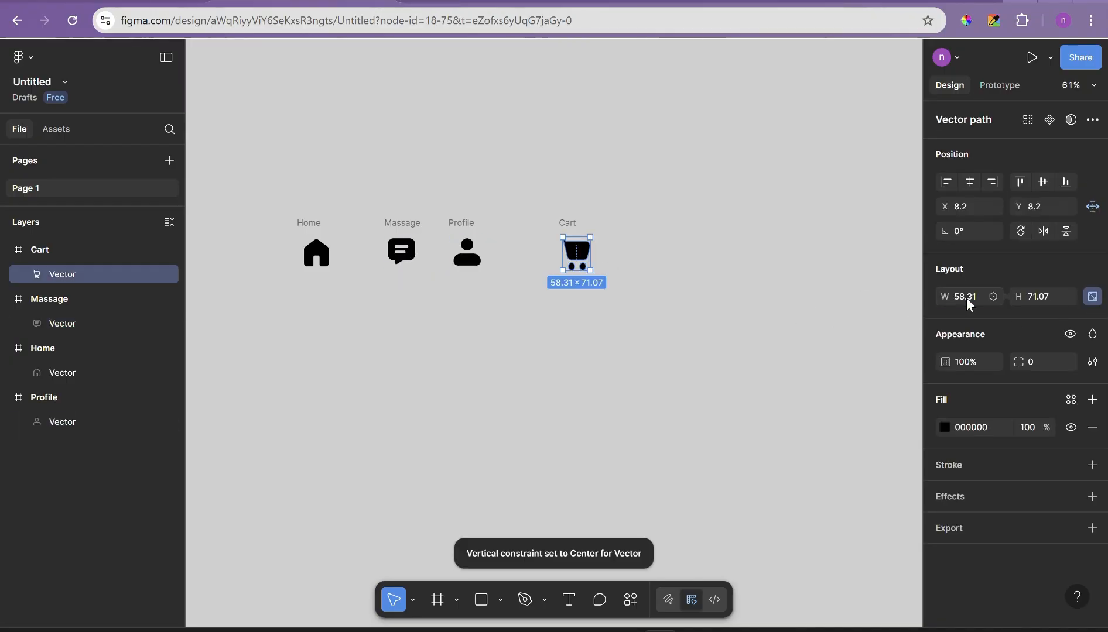
pyautogui.click(966, 300)
pyautogui.hotkey('ctrl', 'v')
pyautogui.click(730, 314)
pyautogui.hotkey('ctrl', 'z')
pyautogui.hotkey('ctrl', 'z')
pyautogui.hotkey('ctrl', 'z')
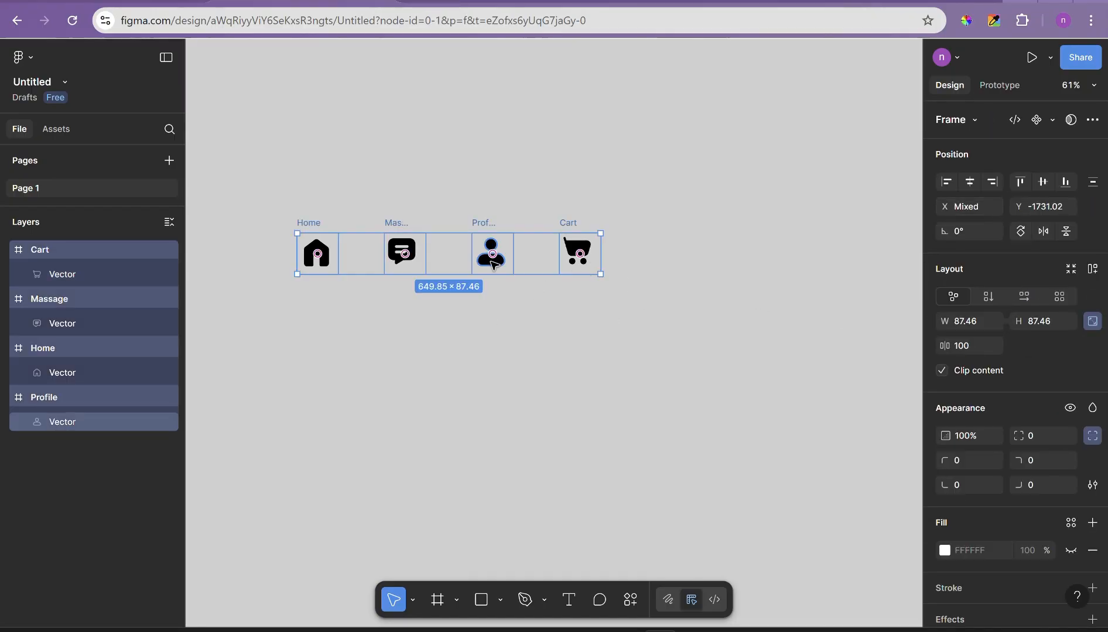
# Step: Move the icon row up with its spacing set to 72, and delete the leftover empty Frame 1
pyautogui.moveTo(493, 265); pyautogui.dragTo(480, 219)
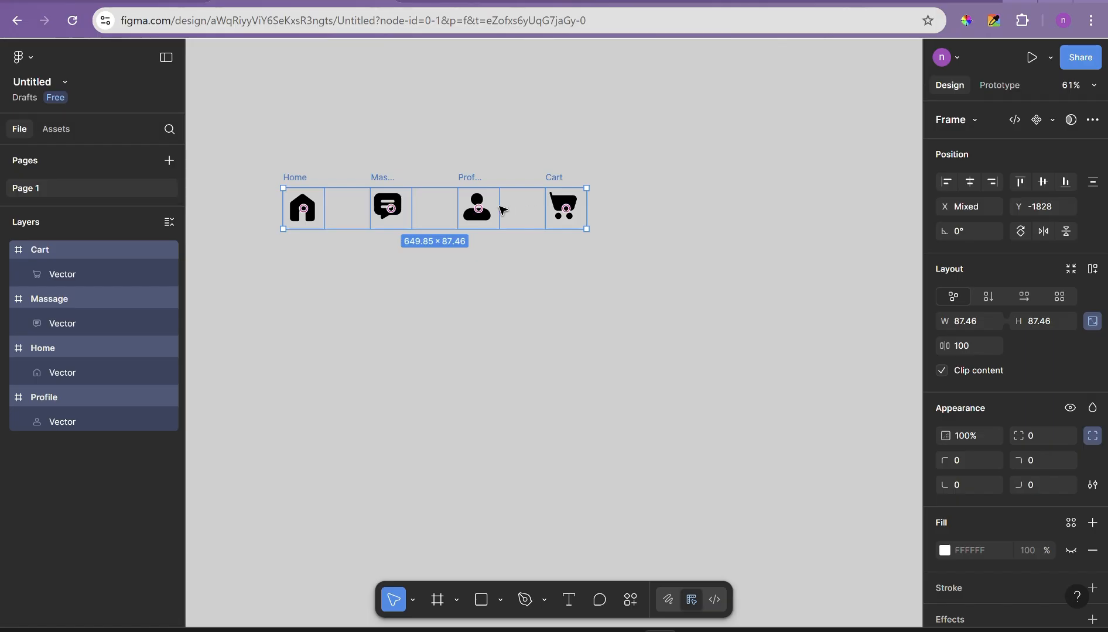
pyautogui.moveTo(586, 208)
pyautogui.mouseDown()
pyautogui.moveTo(549, 205)
pyautogui.moveTo(597, 205)
pyautogui.mouseUp()
pyautogui.click(1091, 271)
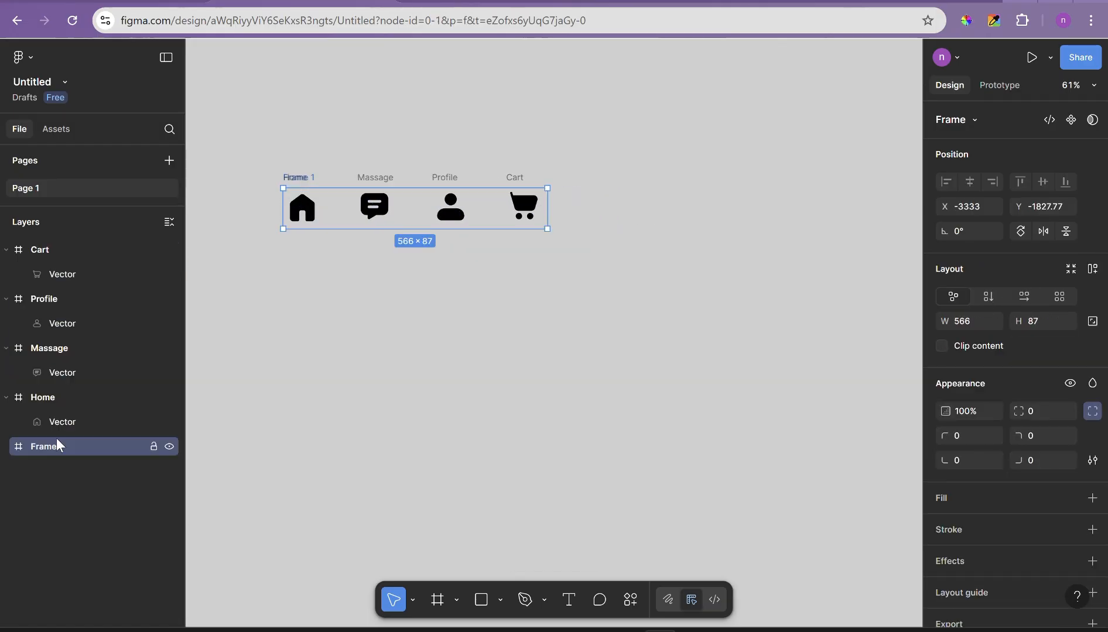
pyautogui.press('Delete')
# Step: Combine the four icon frames into one component set and move it to the upper part of the canvas
pyautogui.moveTo(278, 176); pyautogui.dragTo(586, 289)
pyautogui.click(630, 600)
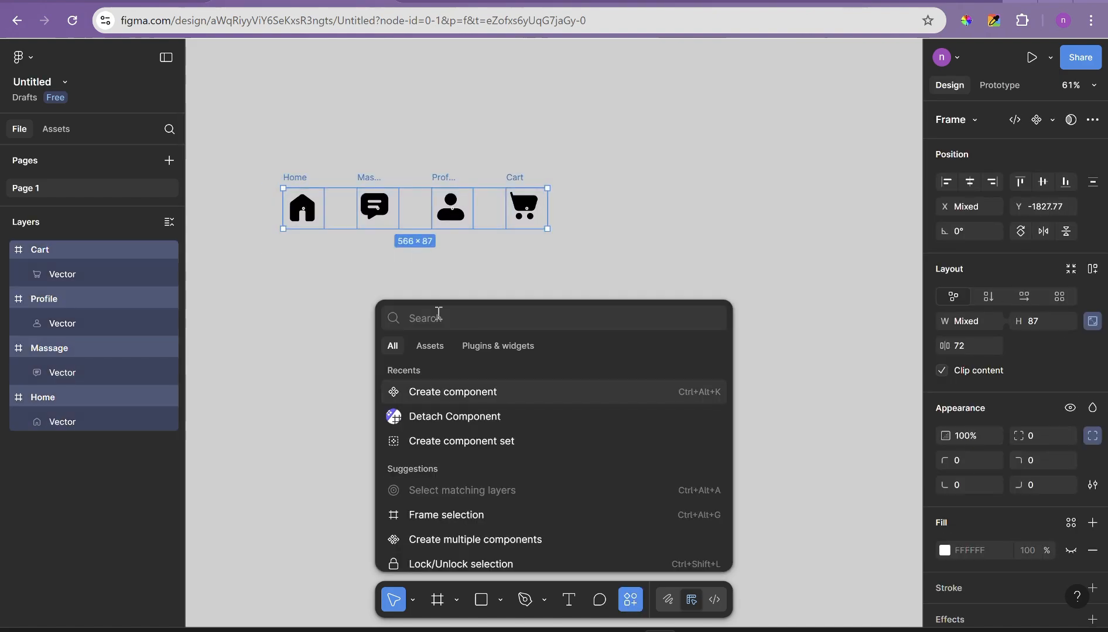
pyautogui.click(508, 442)
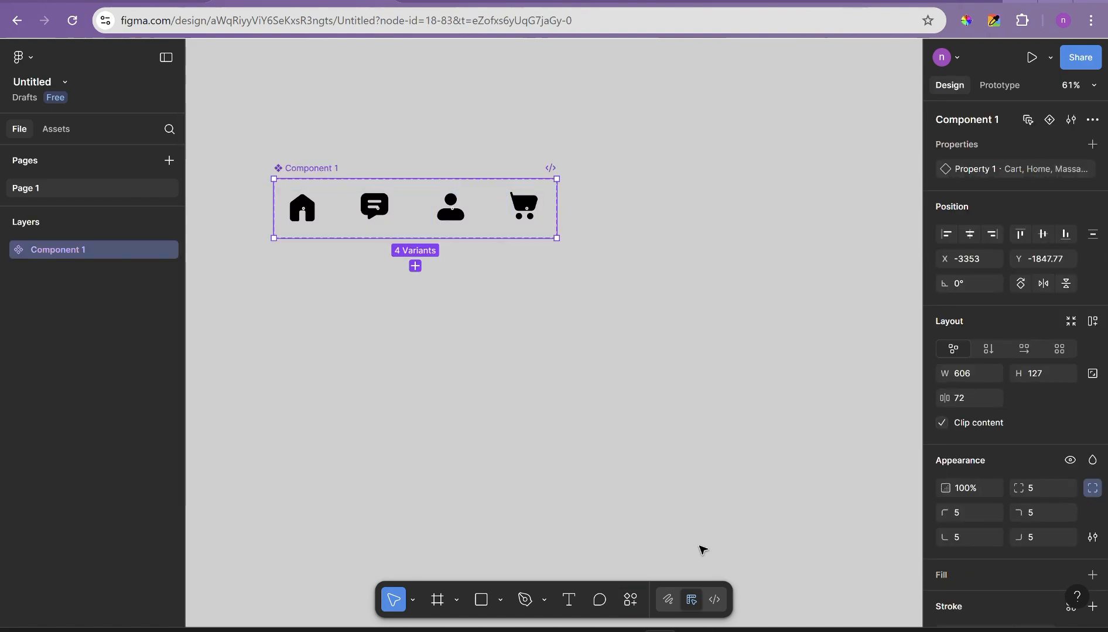
pyautogui.scroll(-3, 297, 291)
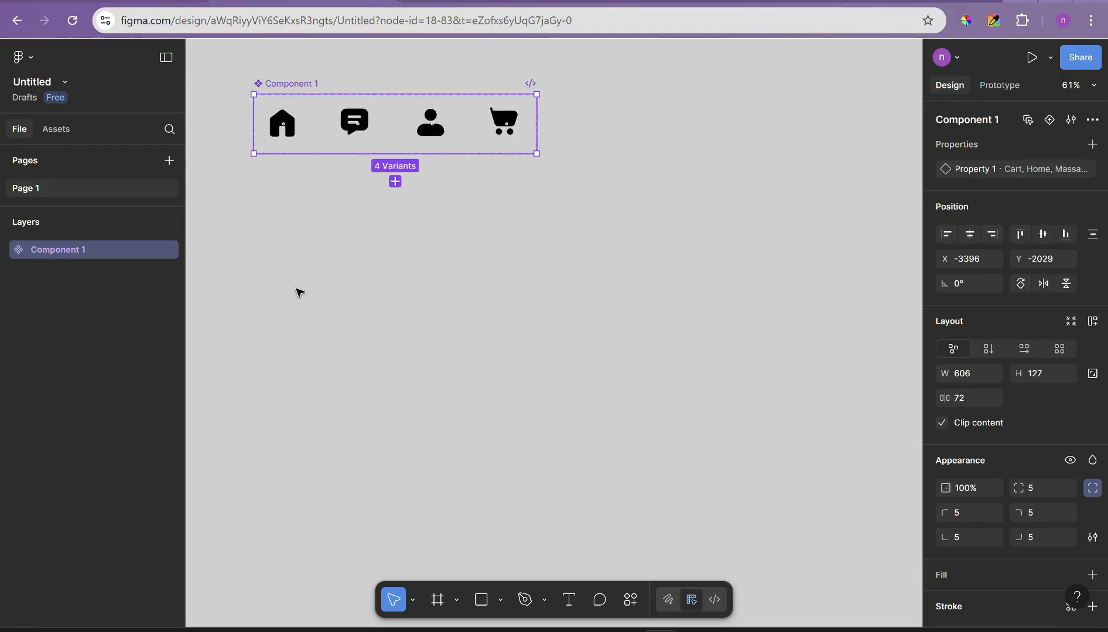
# Step: Draw a rectangle about 792 × 114 just below the icon component set
pyautogui.click(297, 292)
pyautogui.press('r')
pyautogui.moveTo(253, 185)
pyautogui.mouseDown()
pyautogui.moveTo(564, 238)
pyautogui.moveTo(623, 225)
pyautogui.mouseUp()
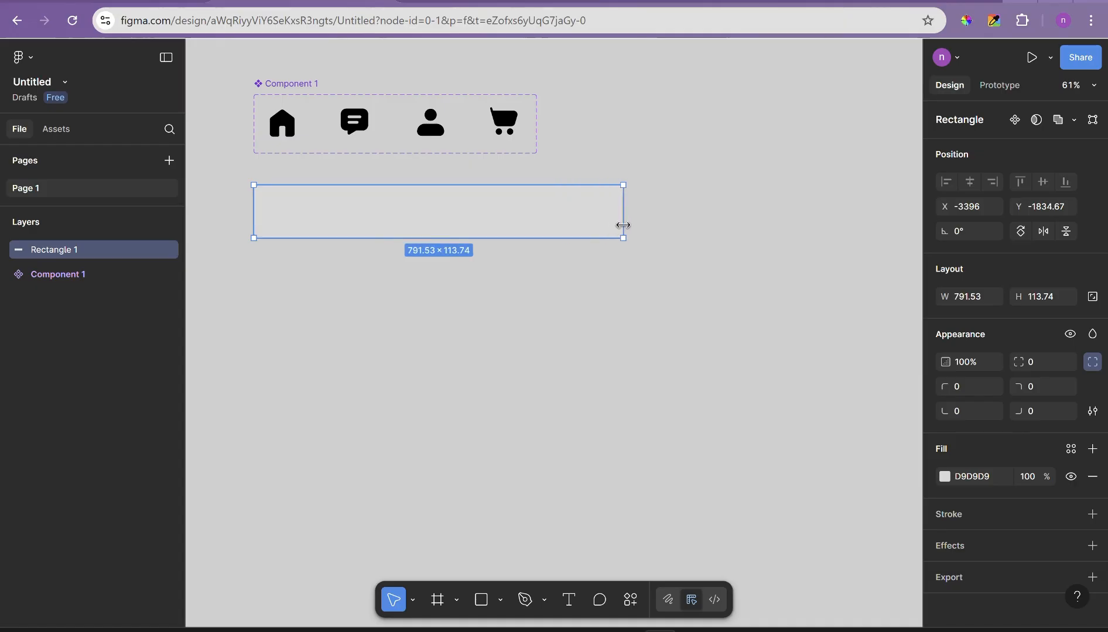
# Step: Fill the rectangle with purple 5E00FF and round its corners with a radius of 43
pyautogui.click(945, 477)
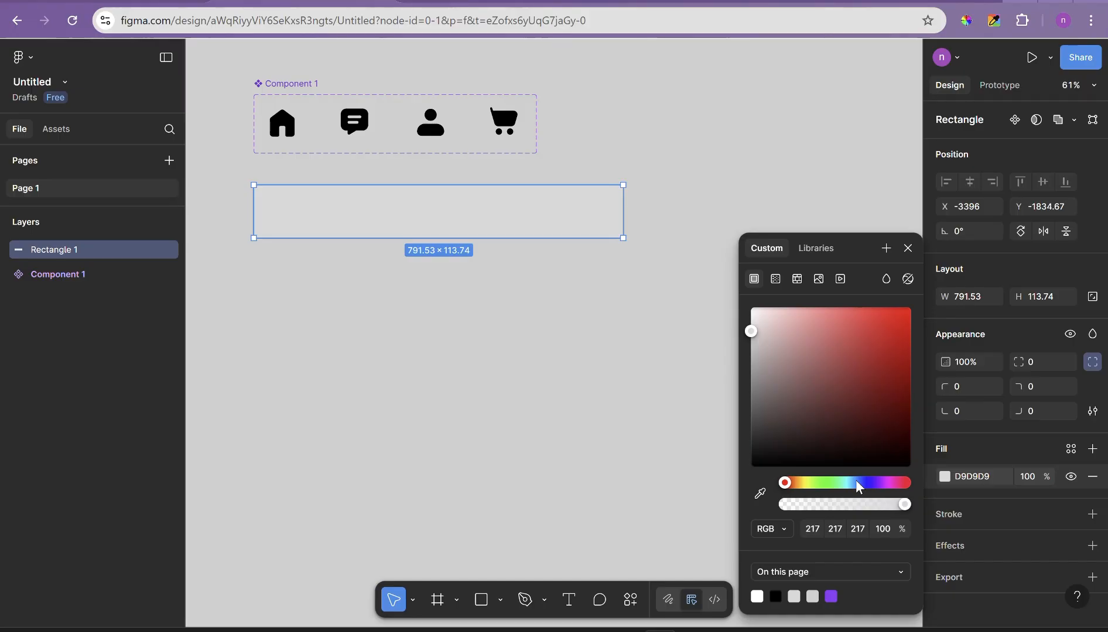
pyautogui.moveTo(856, 485); pyautogui.dragTo(866, 486)
pyautogui.moveTo(886, 339); pyautogui.dragTo(913, 311)
pyautogui.moveTo(868, 487); pyautogui.dragTo(873, 489)
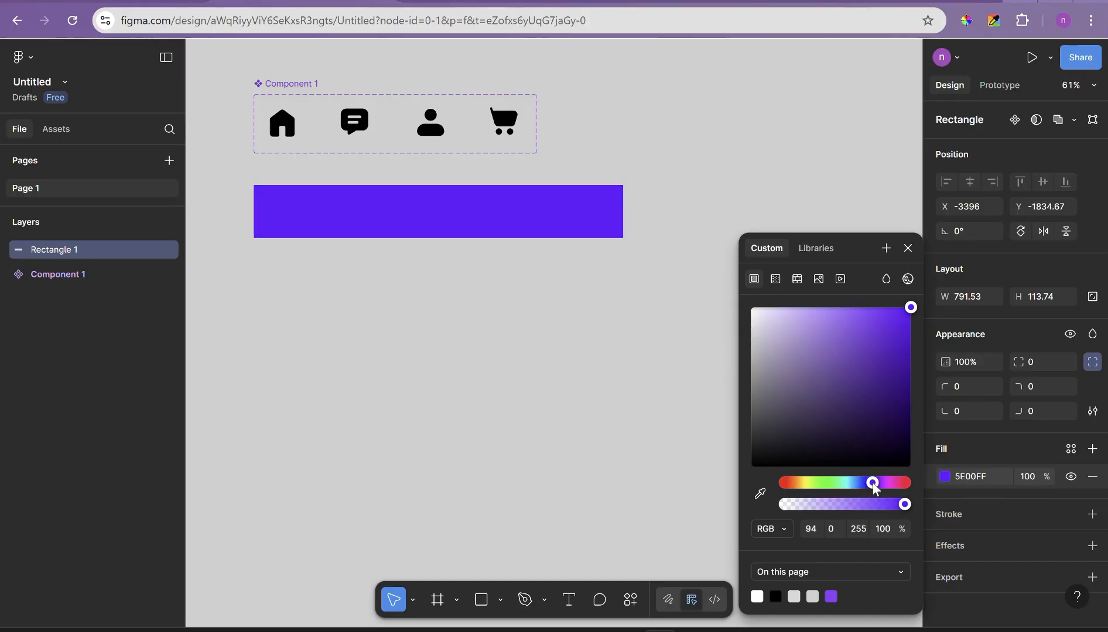
pyautogui.moveTo(1018, 362); pyautogui.dragTo(571, 396)
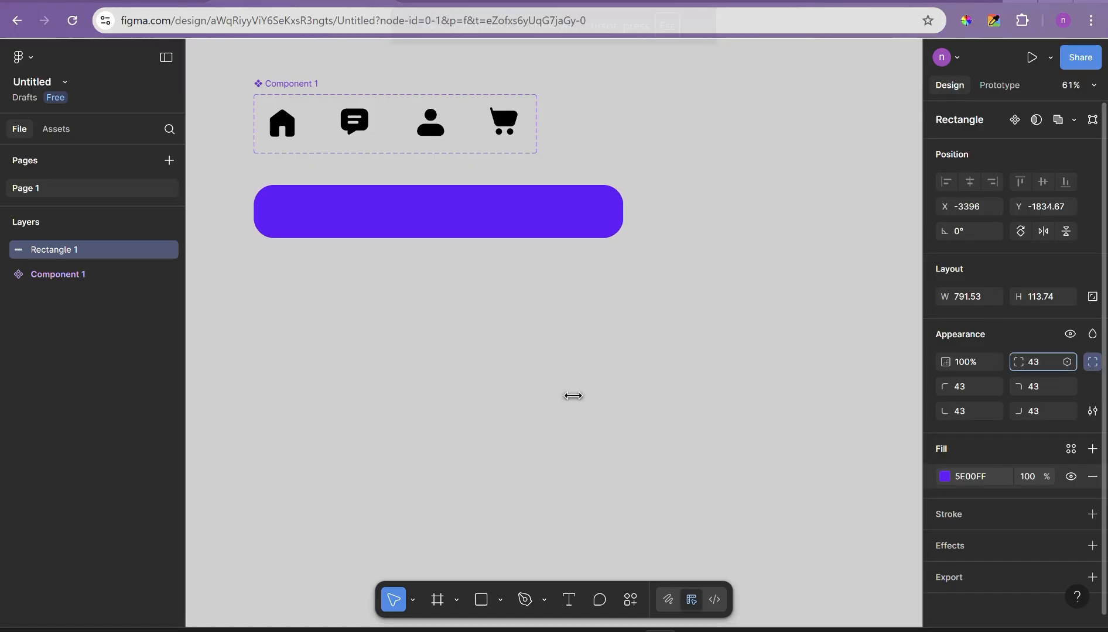
pyautogui.click(399, 301)
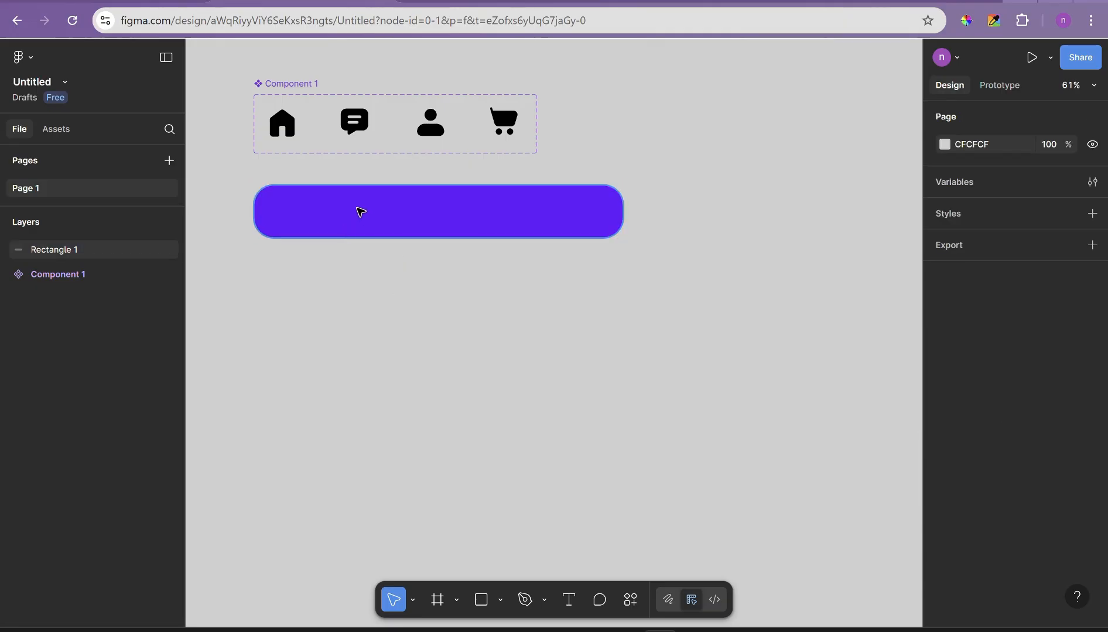
# Step: Duplicate the rounded purple rectangle three times, stacking the copies below it at equal intervals
pyautogui.click(335, 216)
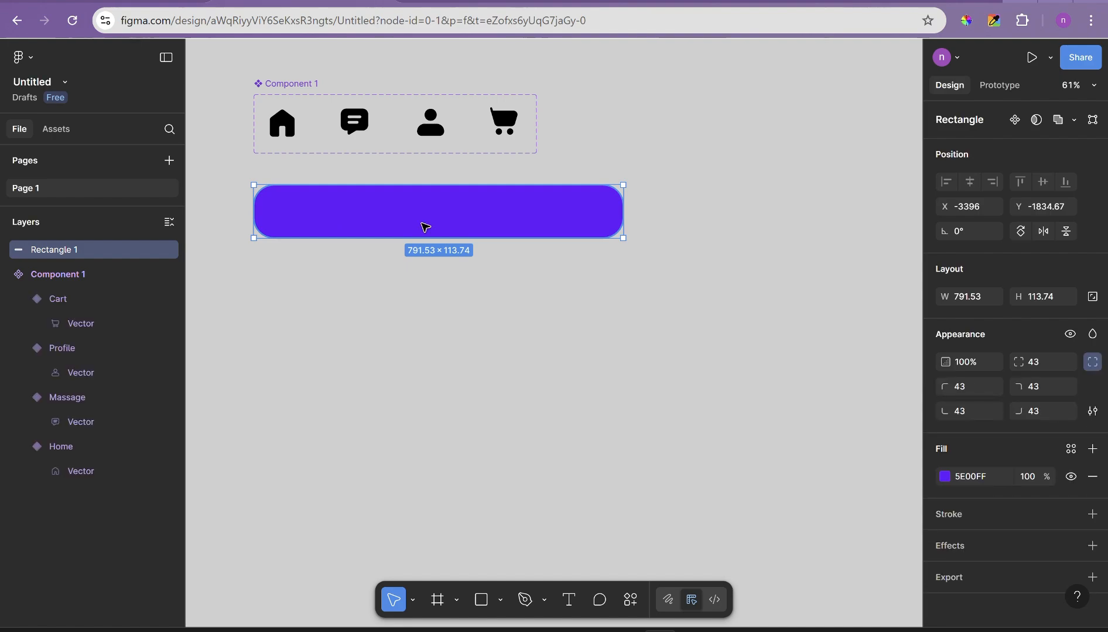
pyautogui.click(391, 267)
pyautogui.click(384, 235)
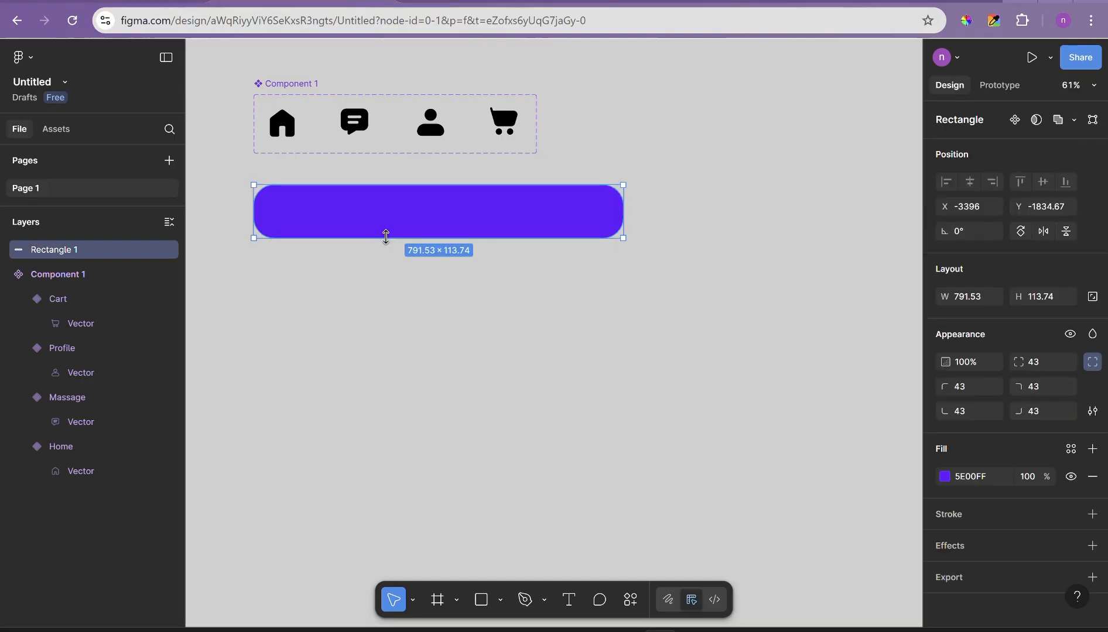
pyautogui.moveTo(403, 205); pyautogui.dragTo(410, 280)
pyautogui.hotkey('ctrl', 'd')
pyautogui.hotkey('ctrl', 'd')
# Step: Wrap the first and second purple rectangles each in their own frame
pyautogui.click(383, 222)
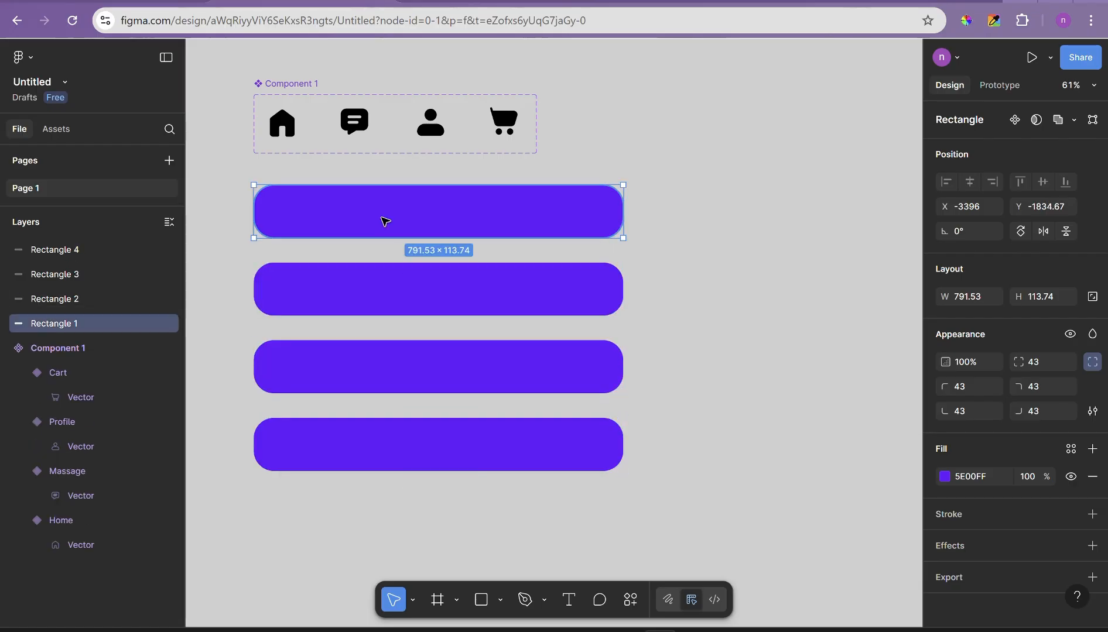
pyautogui.rightClick(384, 219)
pyautogui.moveTo(452, 460)
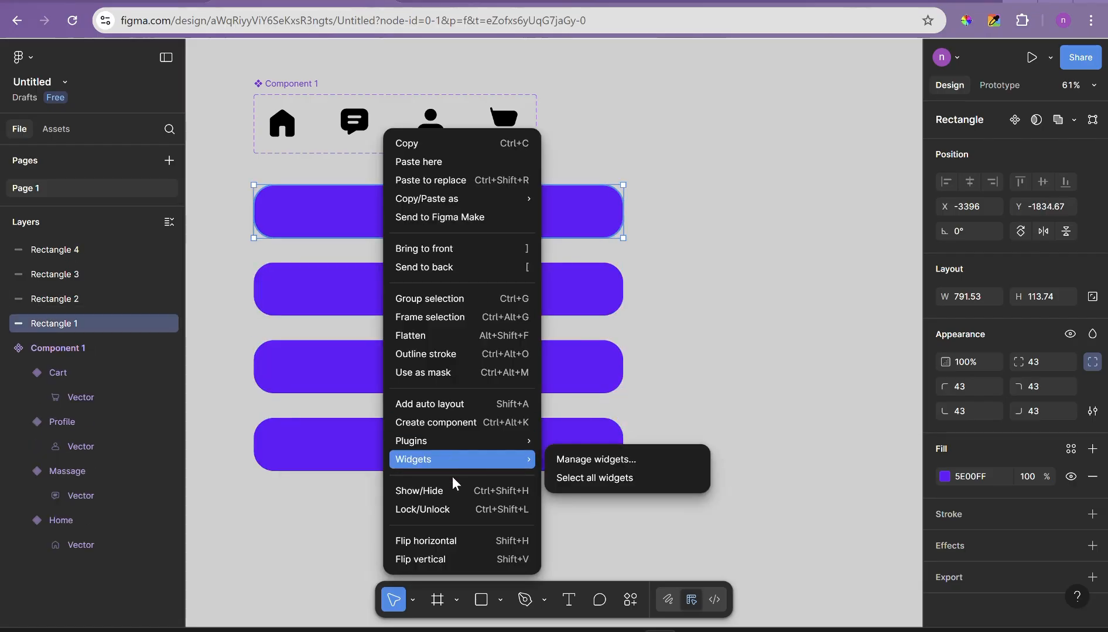
pyautogui.click(449, 316)
pyautogui.click(396, 306)
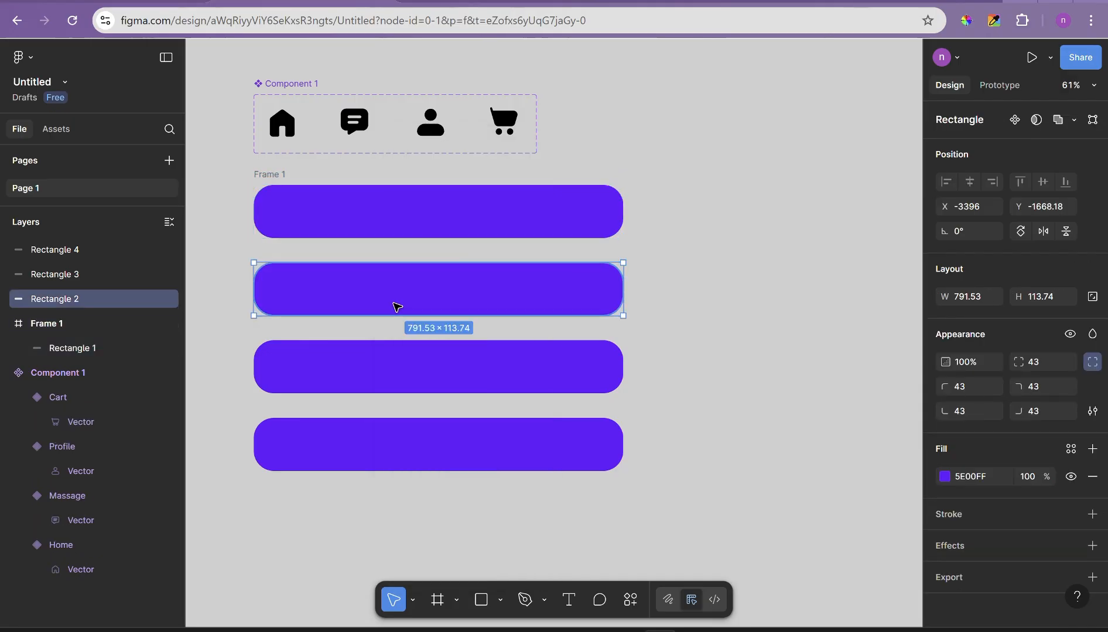
pyautogui.rightClick(397, 306)
pyautogui.click(437, 316)
# Step: Wrap the third and fourth purple rectangles each in their own frame
pyautogui.rightClick(391, 391)
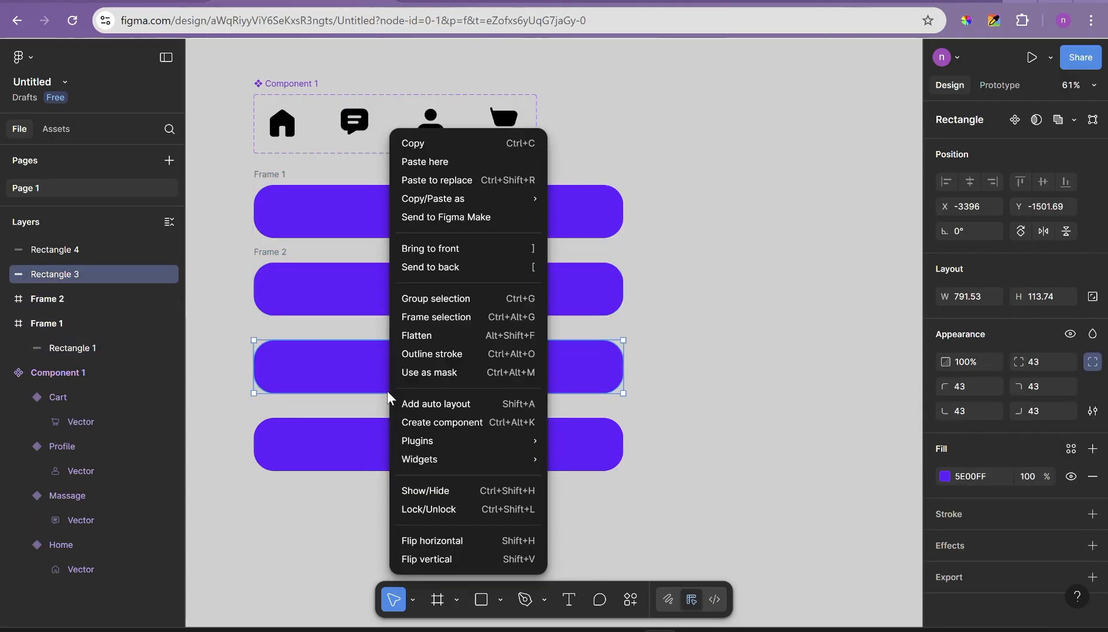
pyautogui.click(410, 321)
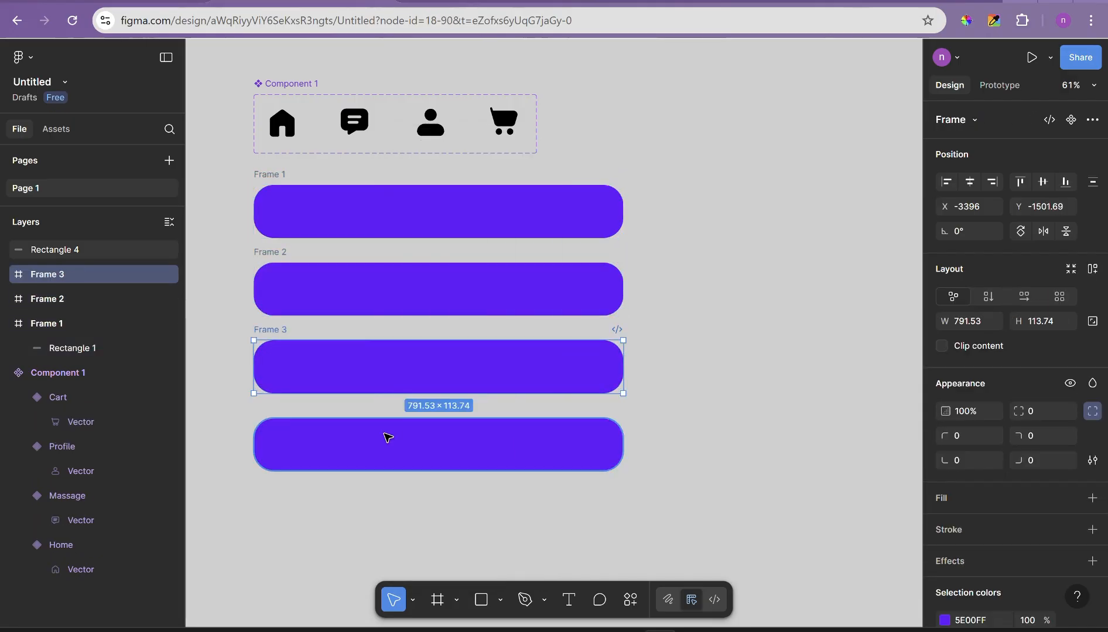
pyautogui.click(387, 438)
pyautogui.rightClick(389, 436)
pyautogui.click(434, 318)
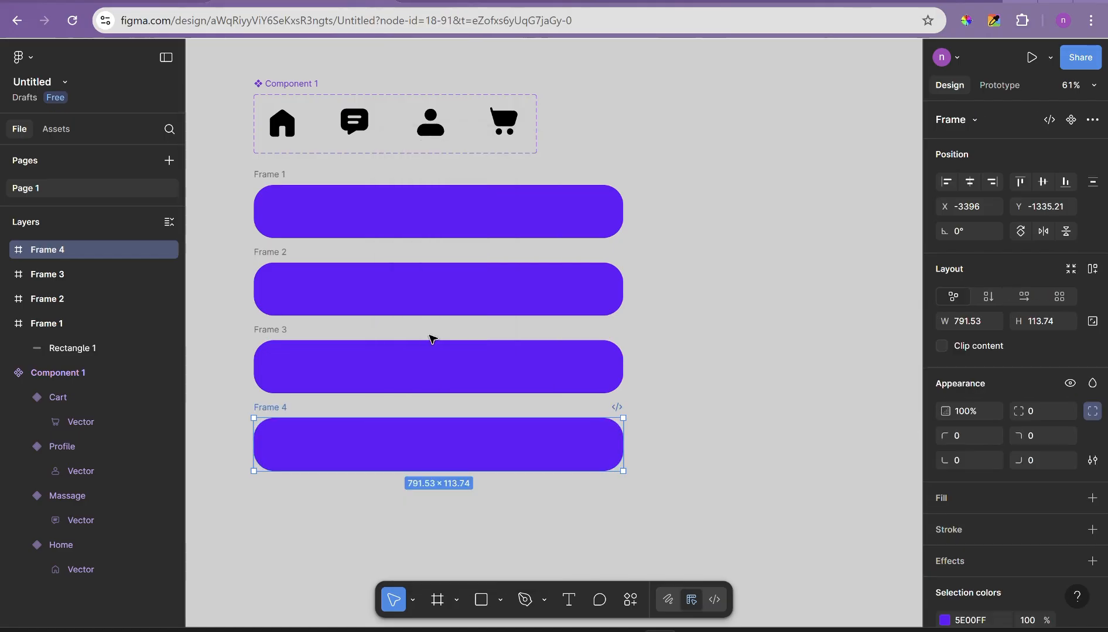
# Step: Rename the first rectangle's frame to Home 1 and the second one to Message 2
pyautogui.click(275, 175)
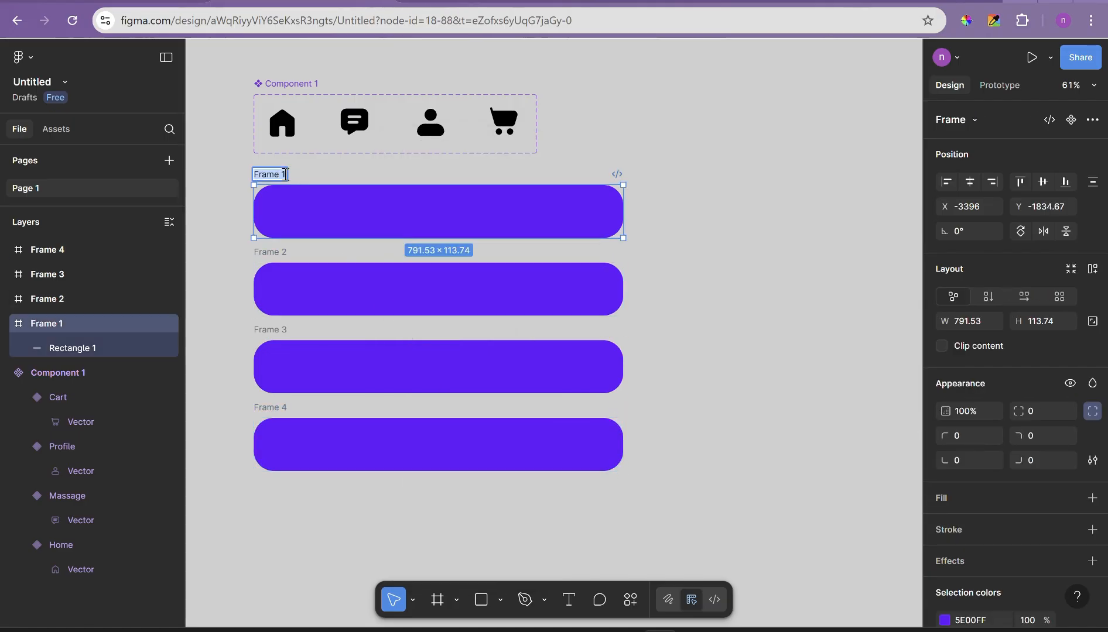
pyautogui.press('BackSpace')
pyautogui.doubleClick(278, 254)
pyautogui.press('BackSpace')
pyautogui.write('Message 2')
# Step: Rename the third rectangle's frame to Cart 3 and the fourth one to Profile 4
pyautogui.doubleClick(281, 331)
pyautogui.press('BackSpace')
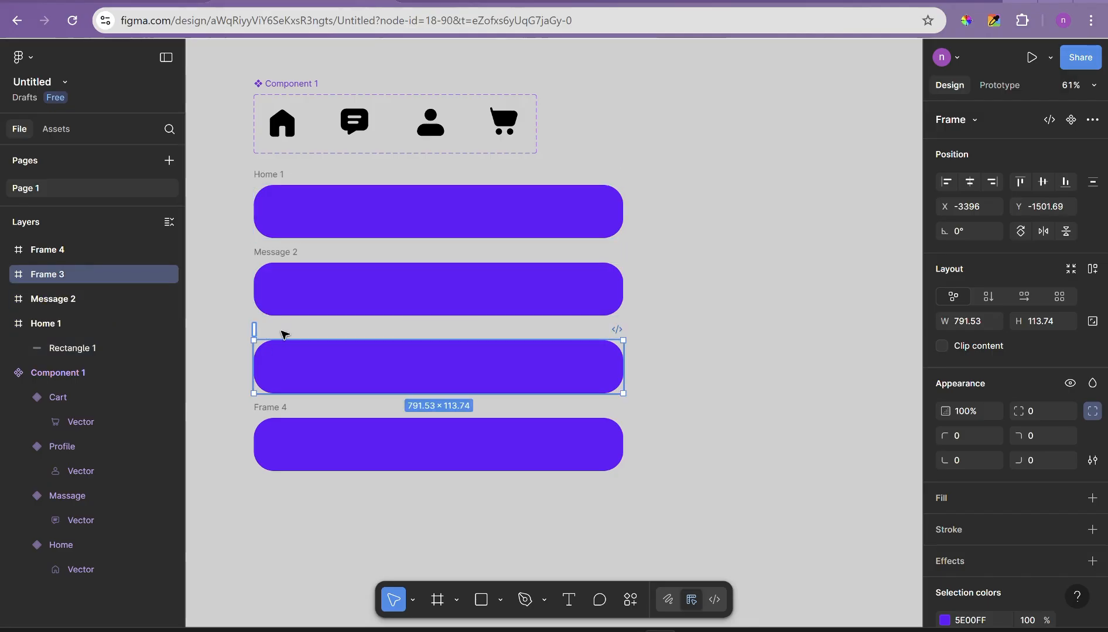
pyautogui.write('Cart 3')
pyautogui.doubleClick(287, 407)
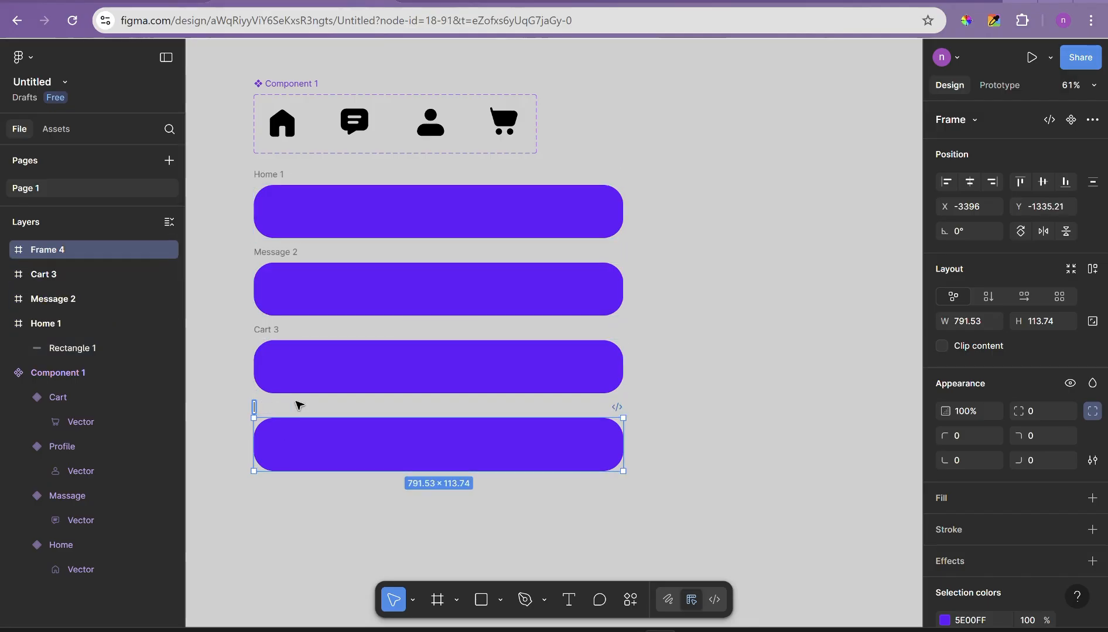
pyautogui.press('BackSpace')
pyautogui.write('Profile 4')
pyautogui.click(307, 176)
# Step: Copy the home, message, profile and cart icon variants from the component set into the Home 1 frame
pyautogui.click(282, 123)
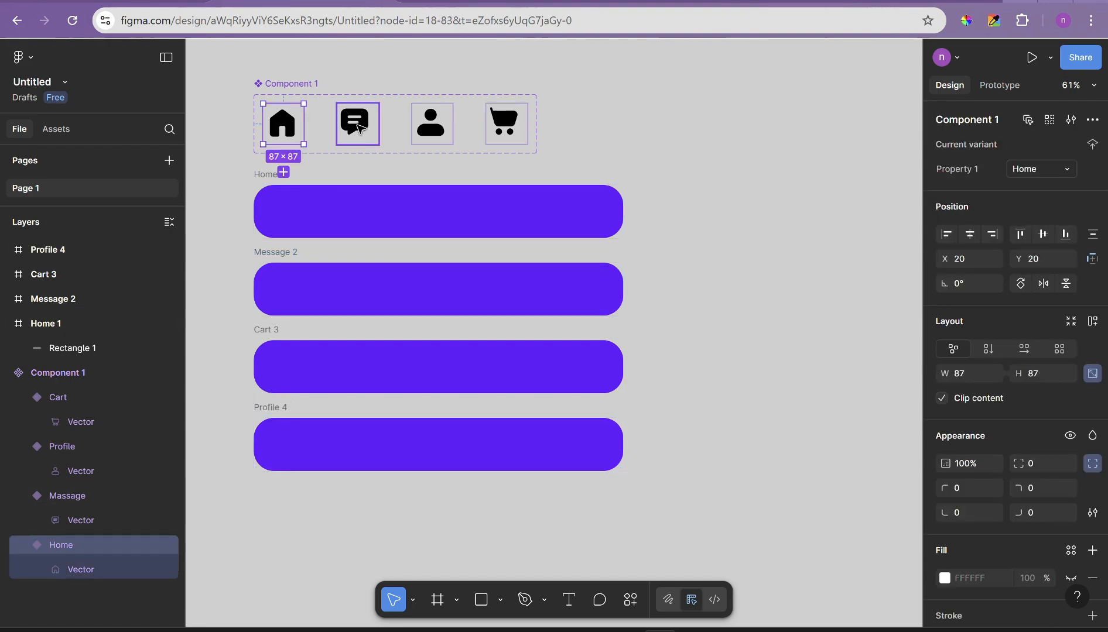
pyautogui.keyDown('shift'); pyautogui.click(358, 124); pyautogui.keyUp('shift')
pyautogui.keyDown('shift'); pyautogui.click(432, 124); pyautogui.keyUp('shift')
pyautogui.keyDown('shift'); pyautogui.click(510, 130); pyautogui.keyUp('shift')
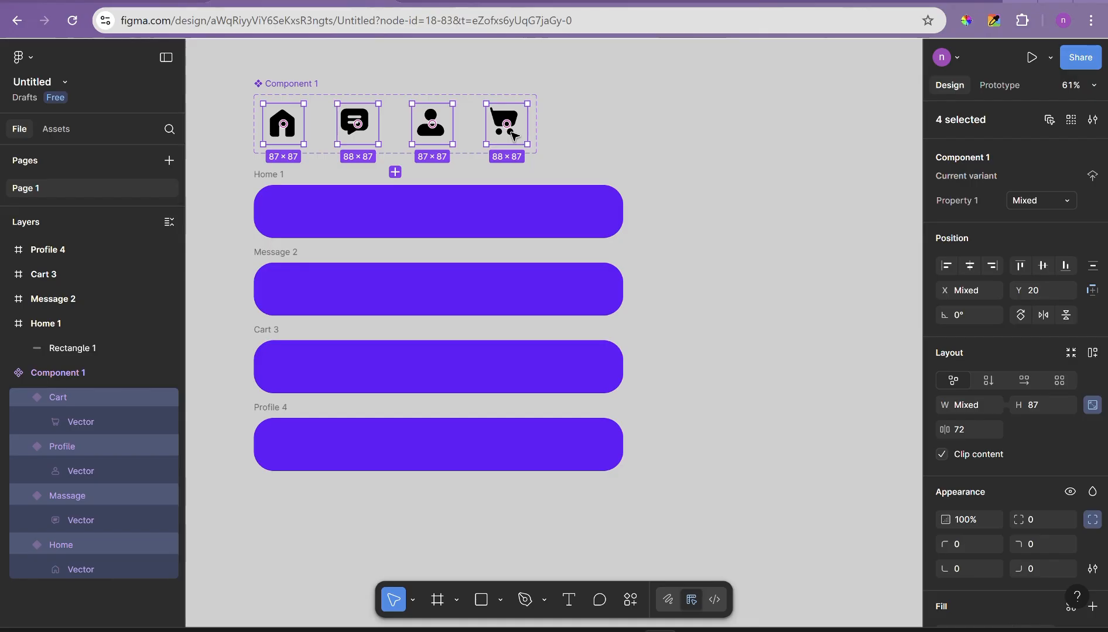
pyautogui.click(467, 226)
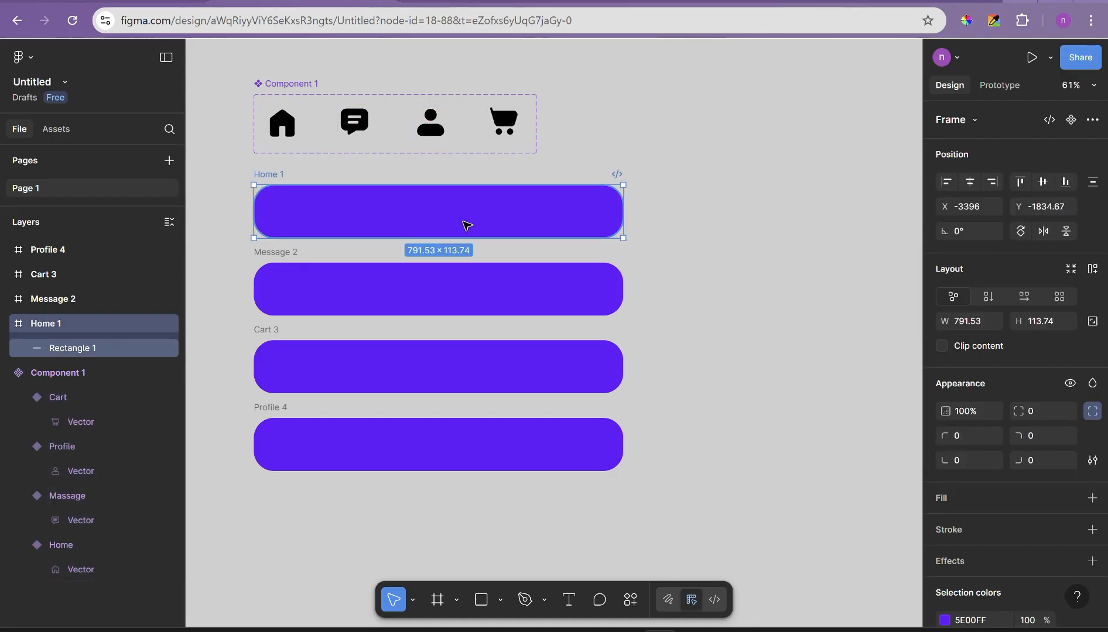
pyautogui.hotkey('ctrl', 'v')
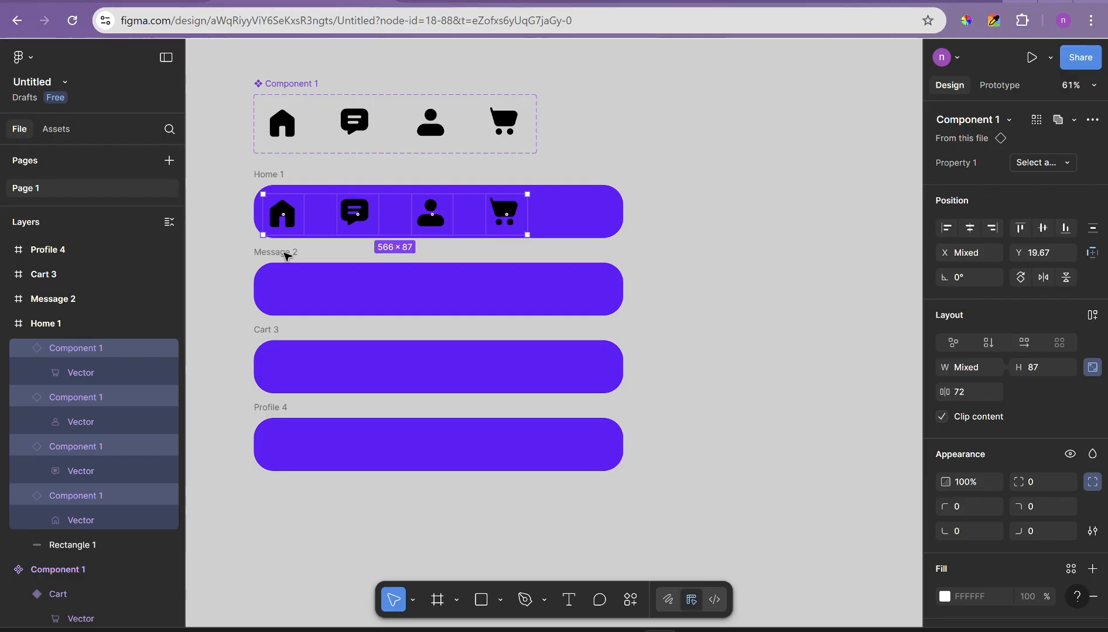
pyautogui.click(227, 212)
pyautogui.click(291, 217)
pyautogui.keyDown('shift'); pyautogui.click(354, 214); pyautogui.keyUp('shift')
pyautogui.keyDown('shift'); pyautogui.click(431, 215); pyautogui.keyUp('shift')
pyautogui.keyDown('shift'); pyautogui.click(511, 215); pyautogui.keyUp('shift')
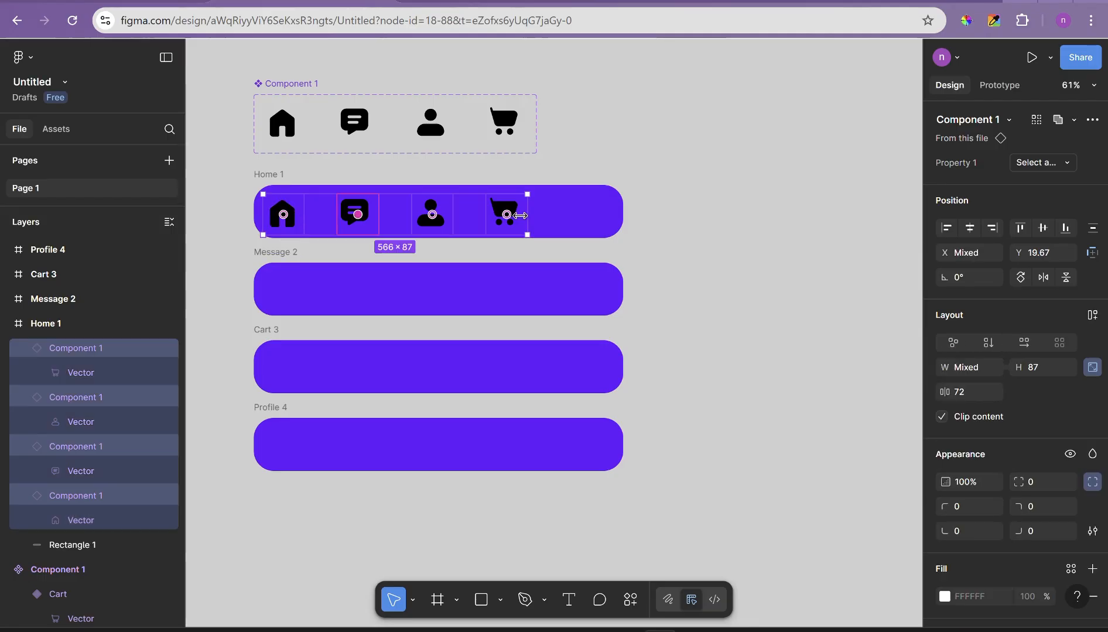
pyautogui.click(701, 230)
# Step: Duplicate the cart icon as a fifth icon in the Home 1 bar and wrap all five in a horizontal auto layout with 66 spacing
pyautogui.click(506, 217)
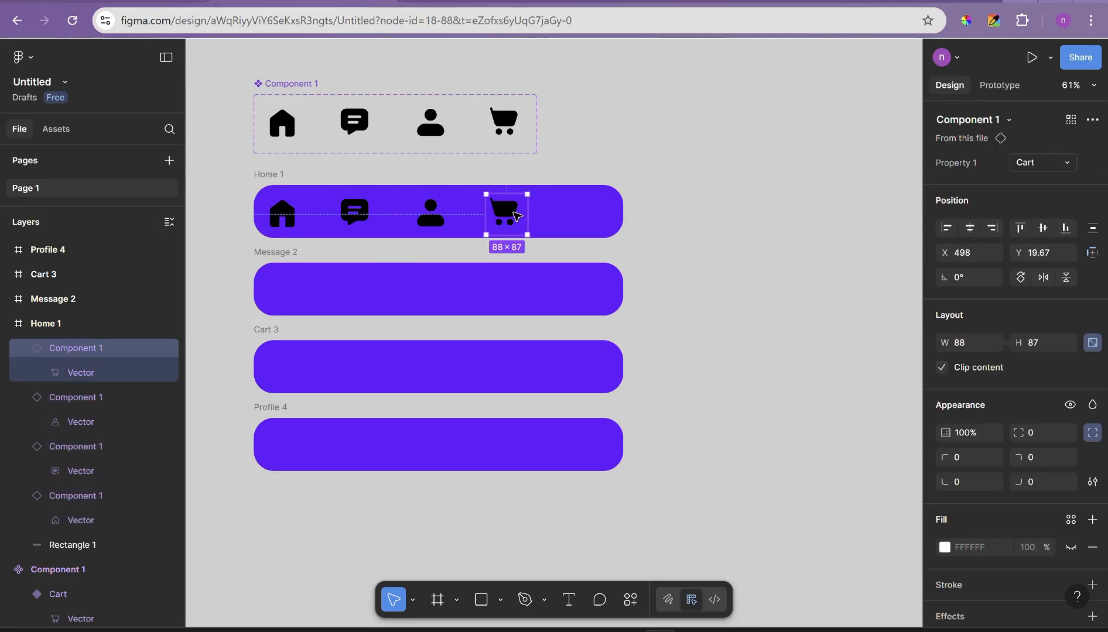
pyautogui.keyDown('alt'); pyautogui.moveTo(515, 216); pyautogui.dragTo(589, 214); pyautogui.keyUp('alt')
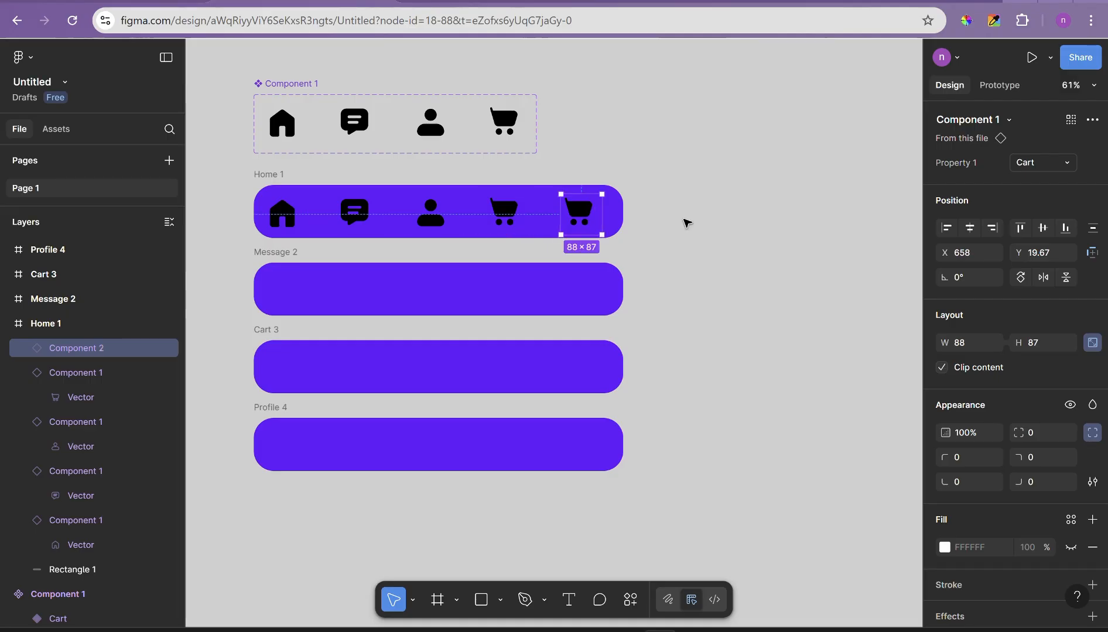
pyautogui.moveTo(687, 223); pyautogui.dragTo(291, 211)
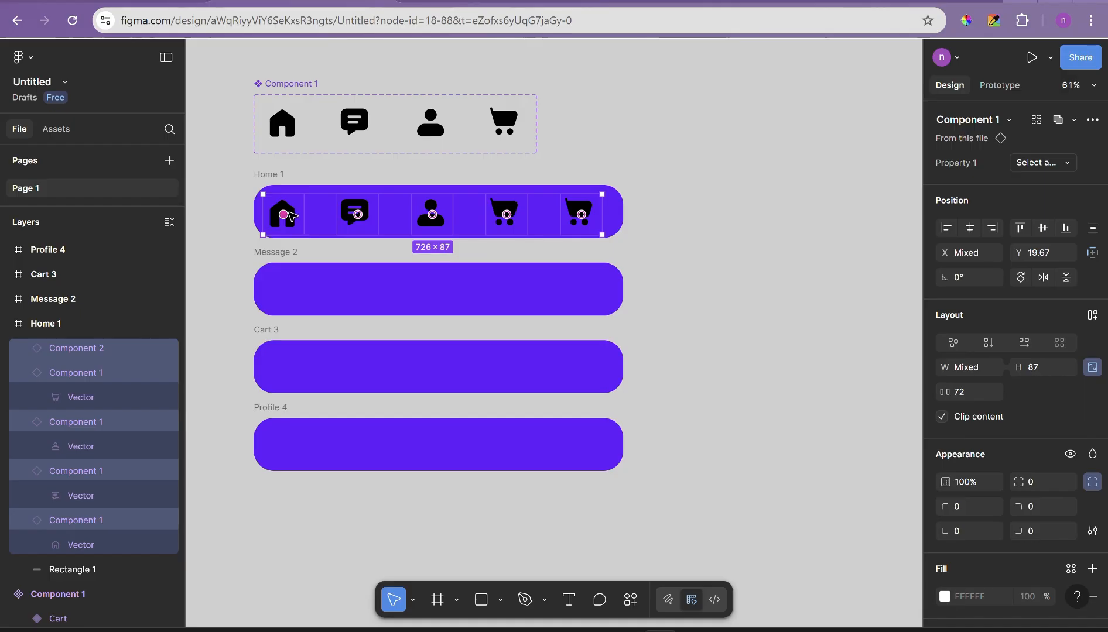
pyautogui.click(1091, 315)
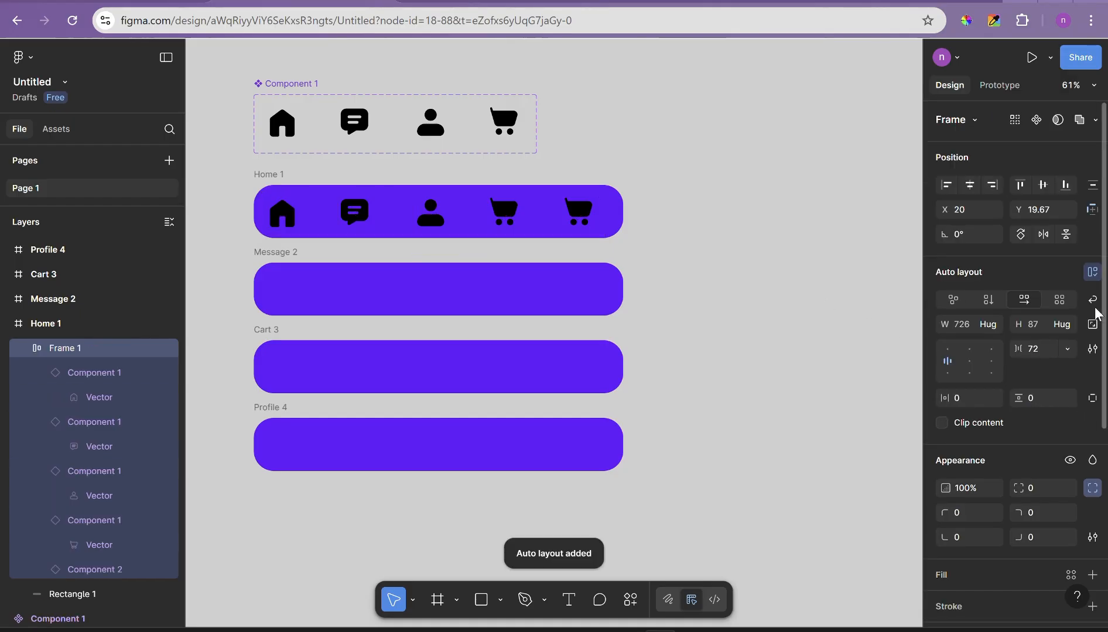
pyautogui.moveTo(1018, 344); pyautogui.dragTo(1010, 346)
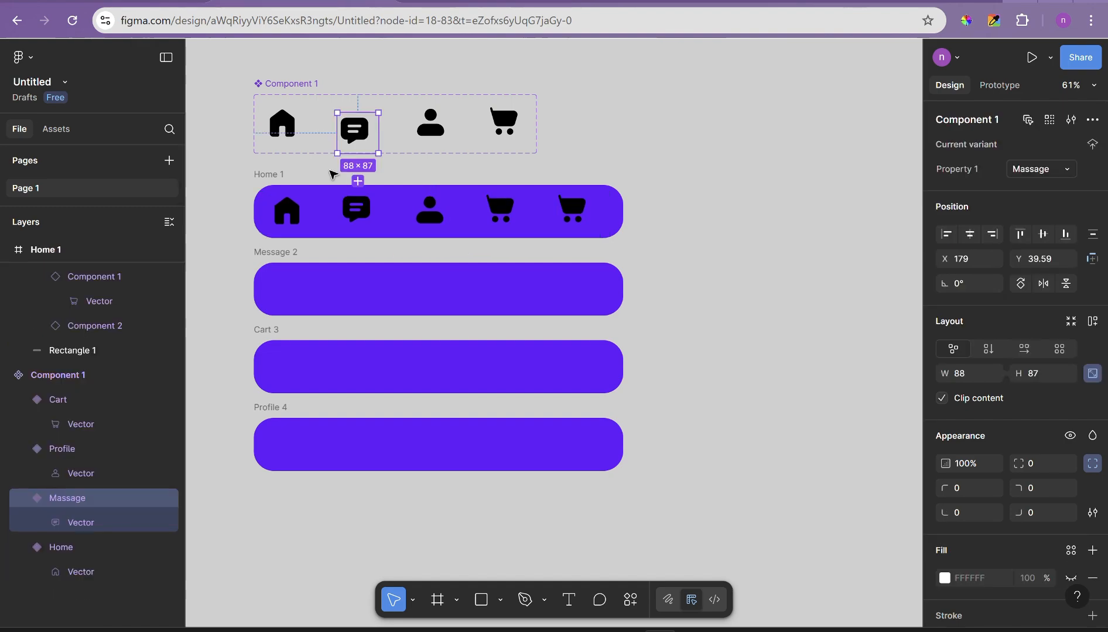
# Step: Nudge the message variant in the component set up to Y 27.59 and apply auto layout to it
pyautogui.hotkey('shift', 'Up')
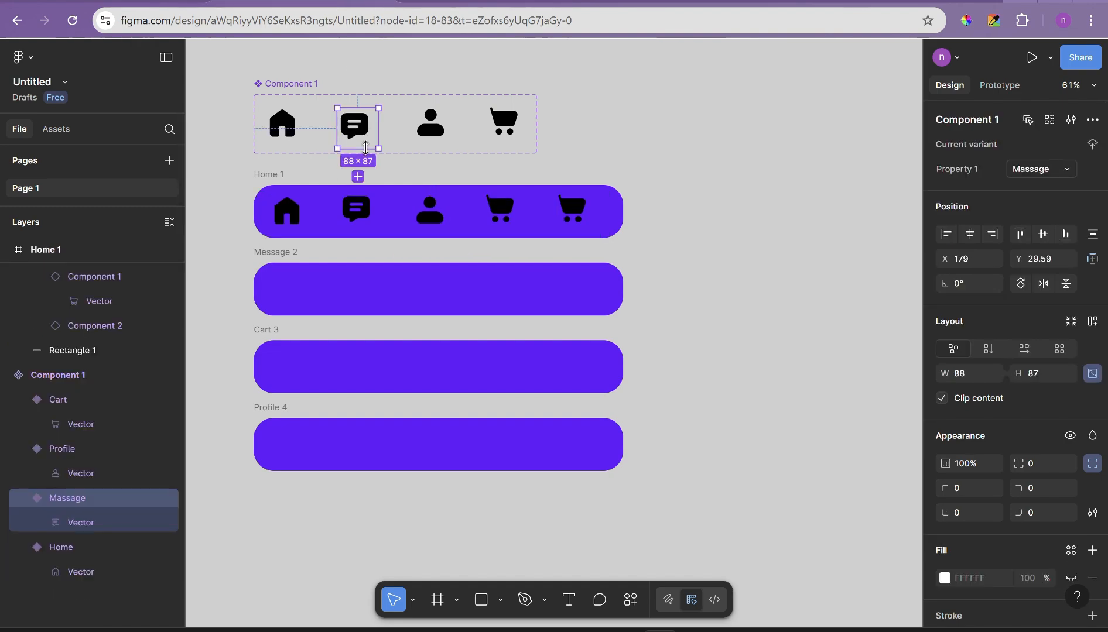
pyautogui.press('Up')
pyautogui.press('Up')
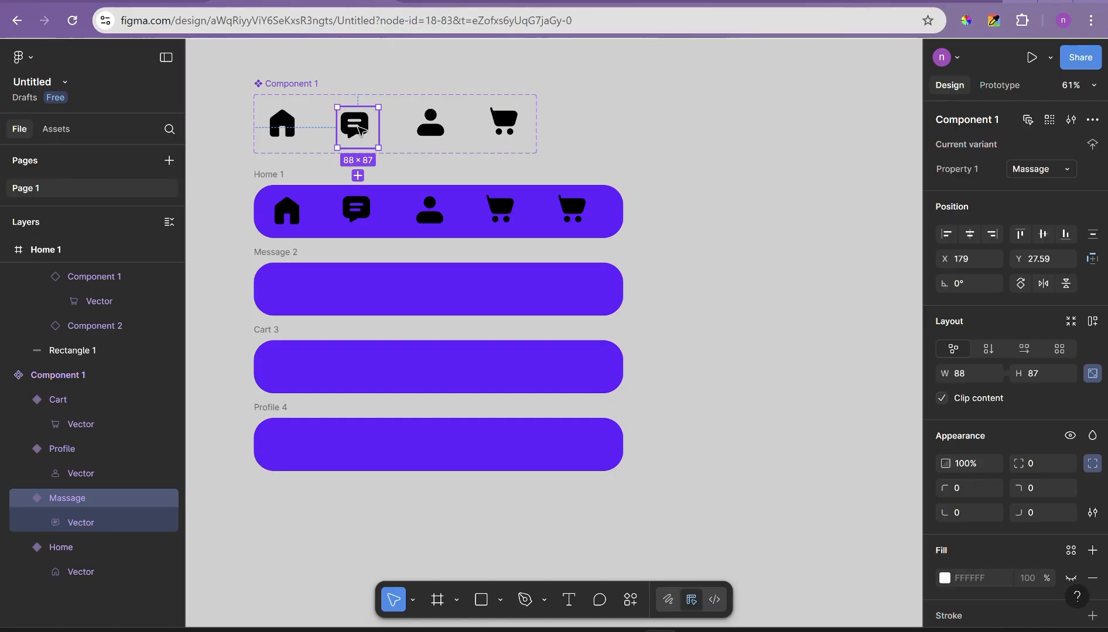
pyautogui.click(1092, 321)
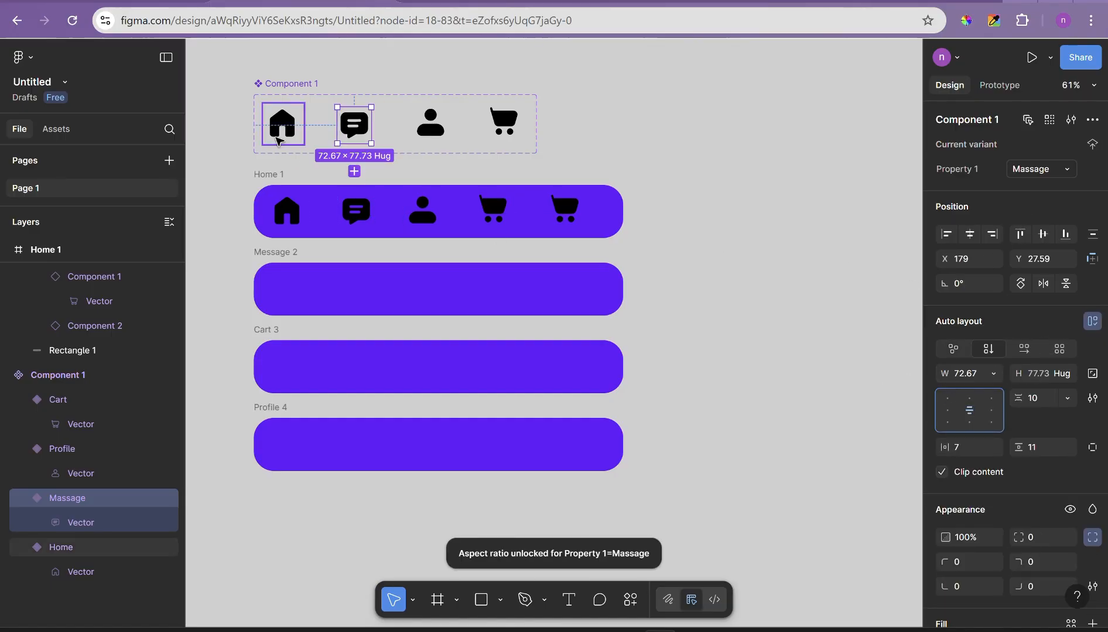
pyautogui.click(722, 177)
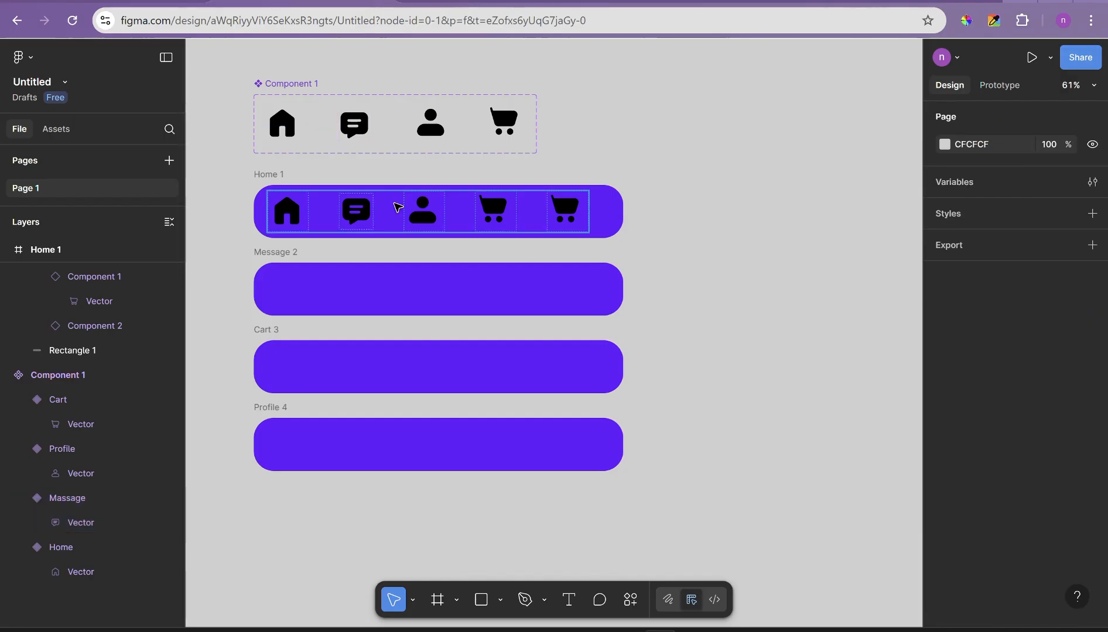
# Step: Recolour the five icons in the Home 1 bar to white, FFFFFF
pyautogui.keyDown('ctrl'); pyautogui.click(287, 211); pyautogui.keyUp('ctrl')
pyautogui.keyDown('shift'); pyautogui.click(356, 211); pyautogui.keyUp('shift')
pyautogui.keyDown('shift'); pyautogui.click(431, 212); pyautogui.keyUp('shift')
pyautogui.keyDown('shift'); pyautogui.click(493, 211); pyautogui.keyUp('shift')
pyautogui.keyDown('shift'); pyautogui.click(564, 211); pyautogui.keyUp('shift')
pyautogui.scroll(-3, 1026, 388)
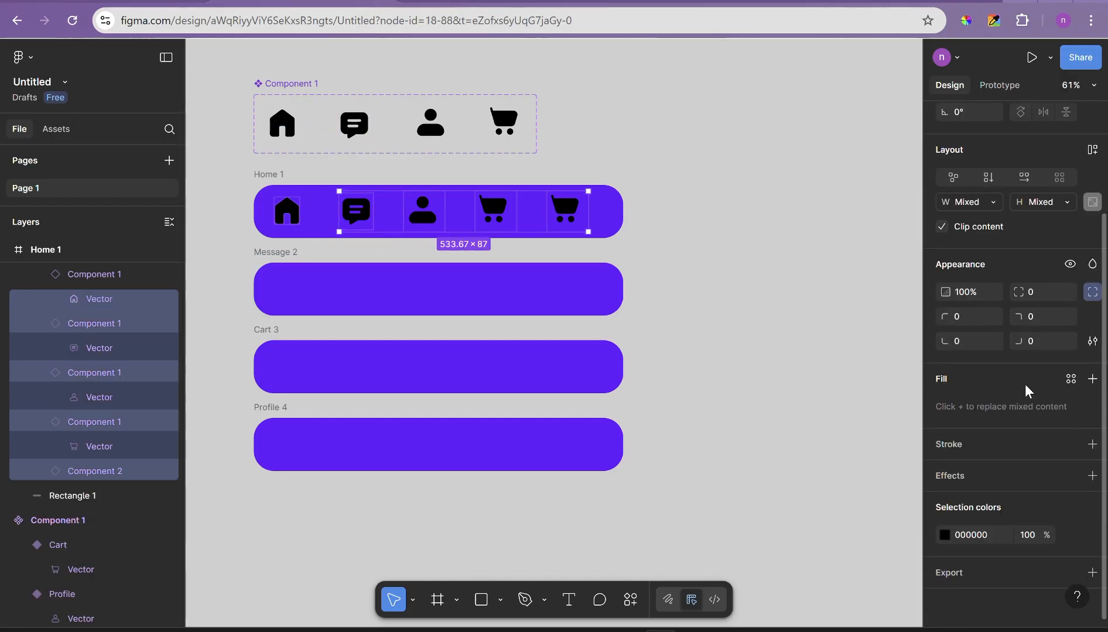
pyautogui.click(945, 535)
pyautogui.moveTo(841, 378); pyautogui.dragTo(669, 215)
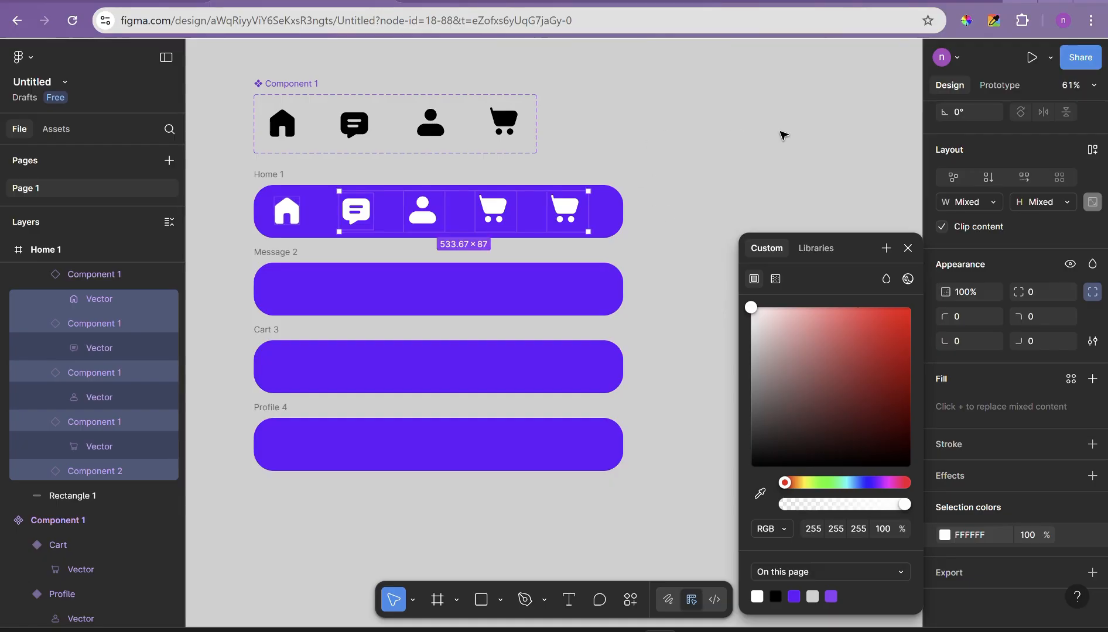
pyautogui.click(908, 248)
pyautogui.click(852, 215)
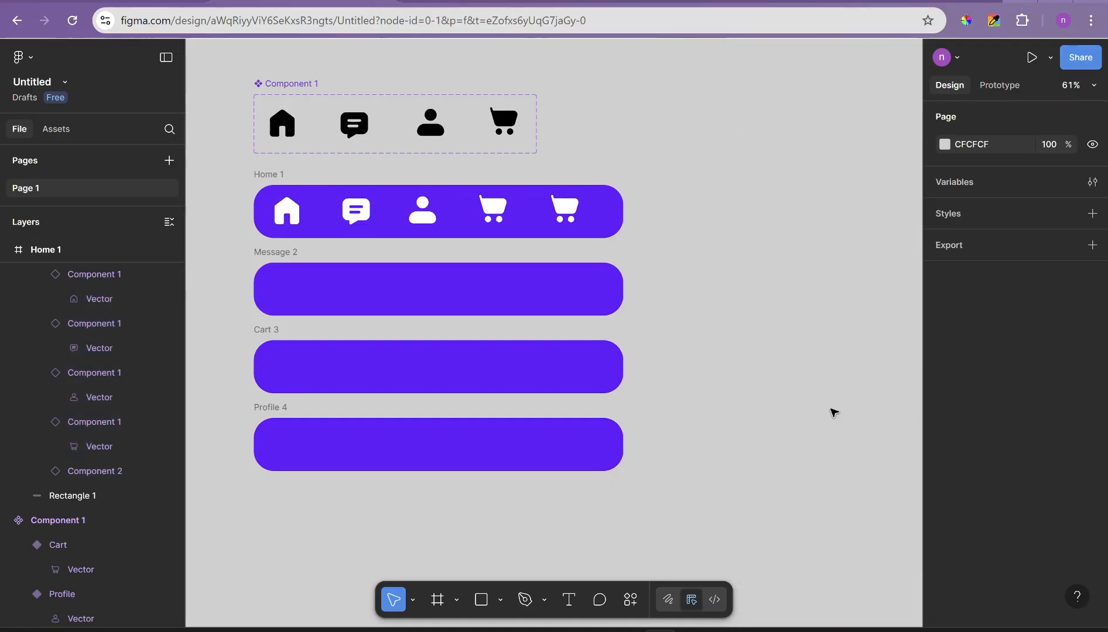
# Step: Centre the icon row horizontally within the Home 1 bar
pyautogui.click(613, 214)
pyautogui.hotkey('shift', 'a')
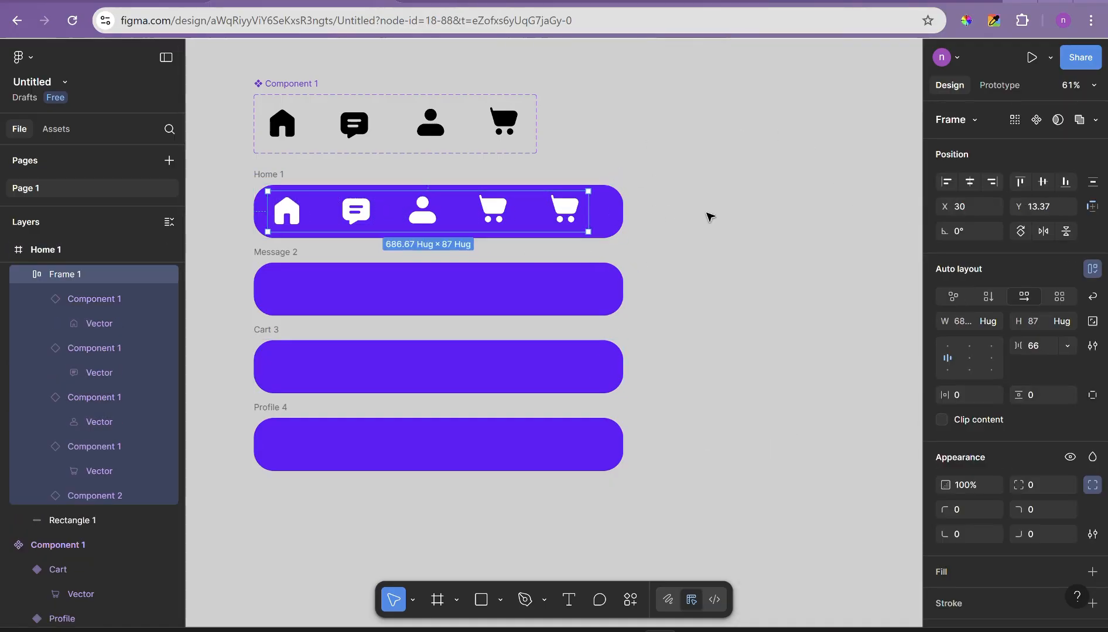
pyautogui.click(605, 221)
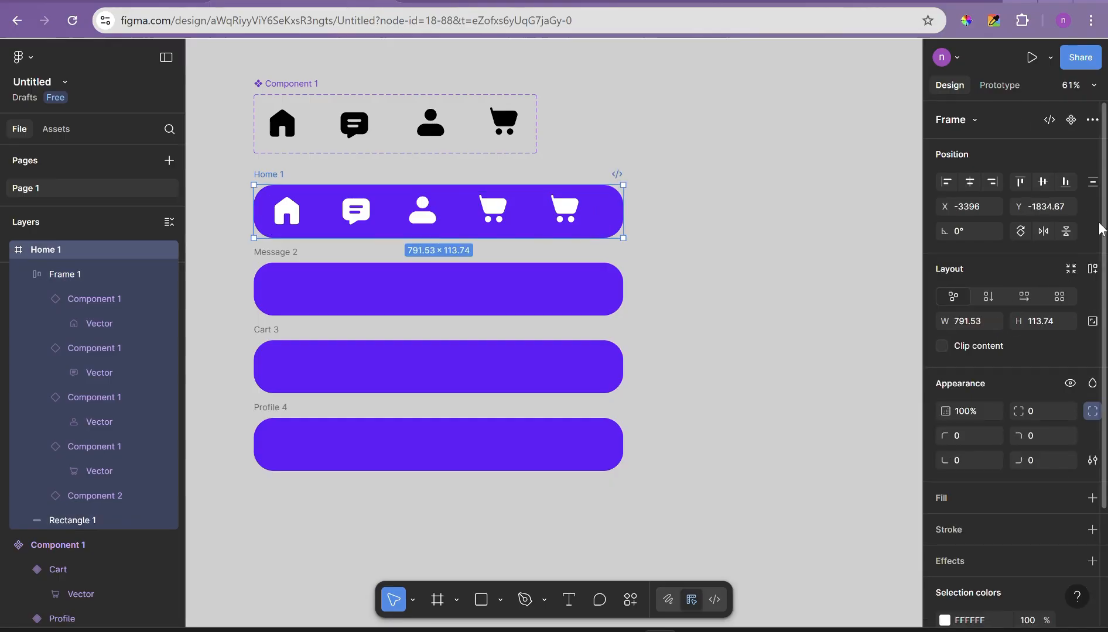
pyautogui.click(969, 184)
pyautogui.click(763, 341)
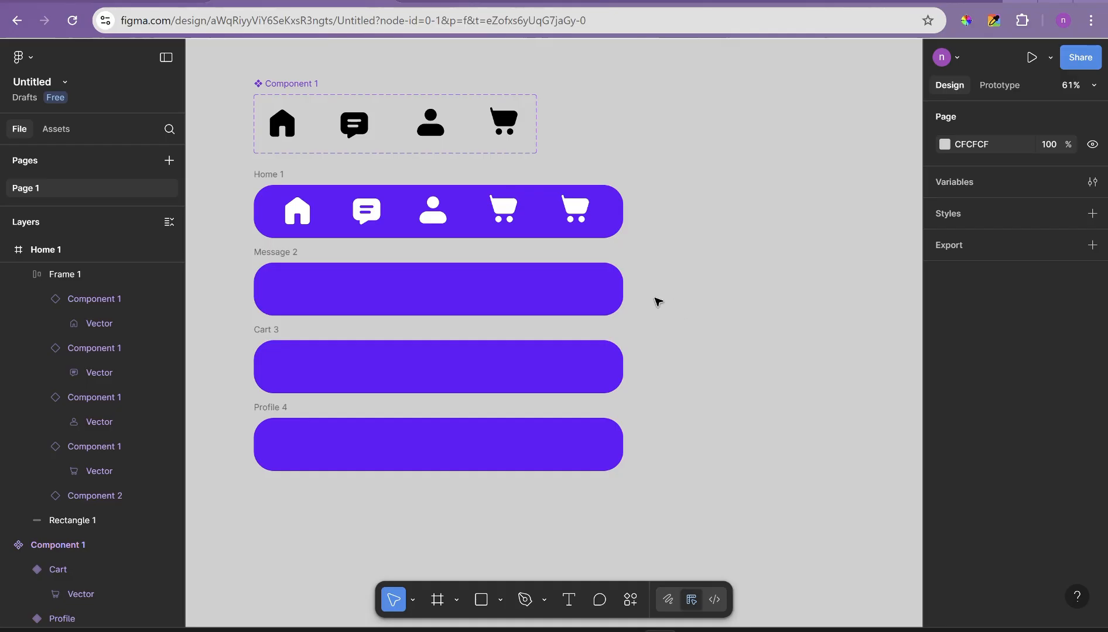
# Step: Switch the fifth icon in the Home 1 bar to the Profile variant and the third one to Massage
pyautogui.doubleClick(578, 223)
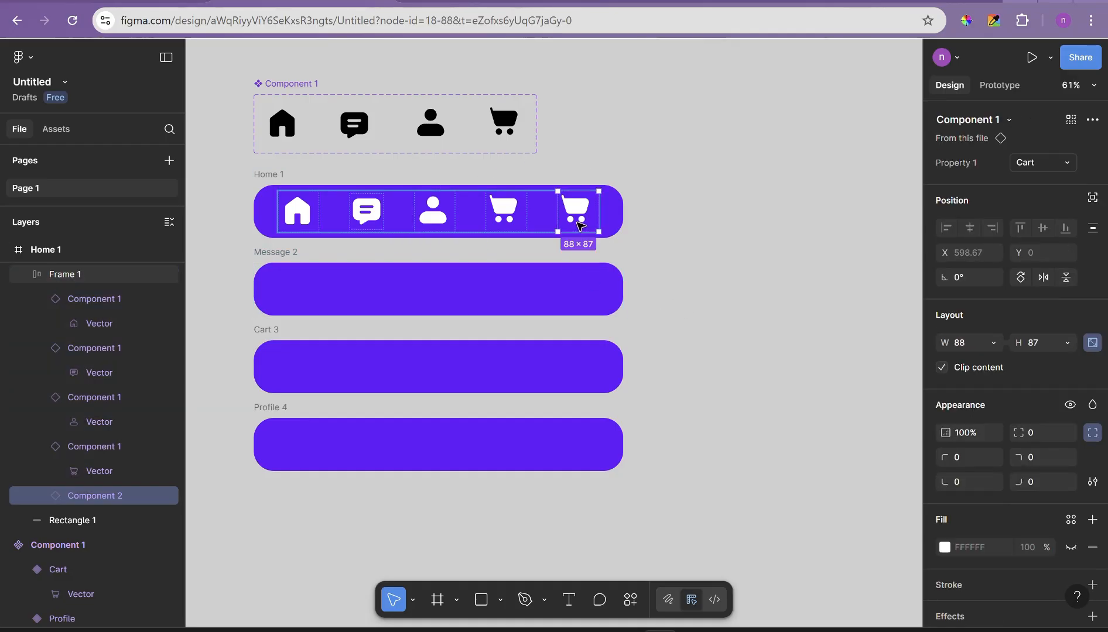
pyautogui.click(1039, 168)
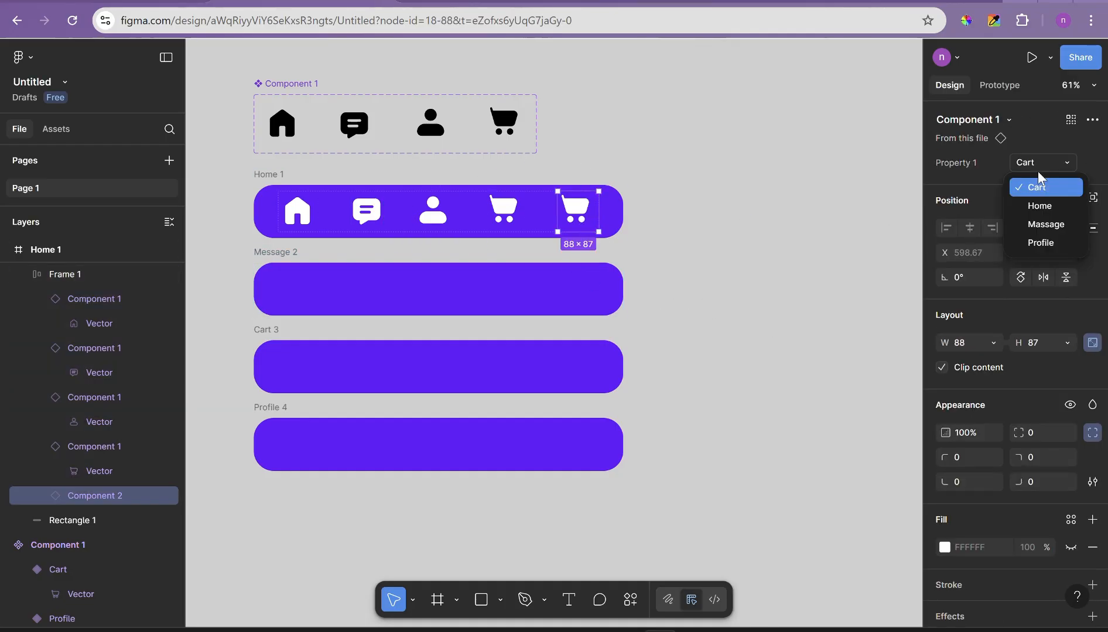
pyautogui.click(1047, 242)
pyautogui.click(1066, 168)
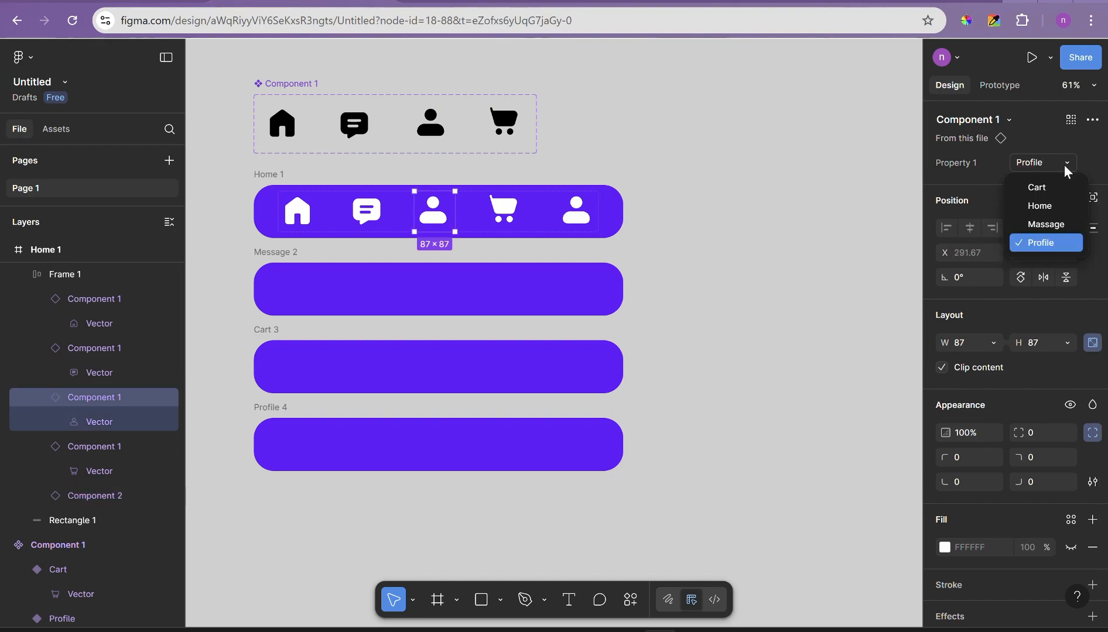
pyautogui.click(1047, 225)
pyautogui.click(755, 250)
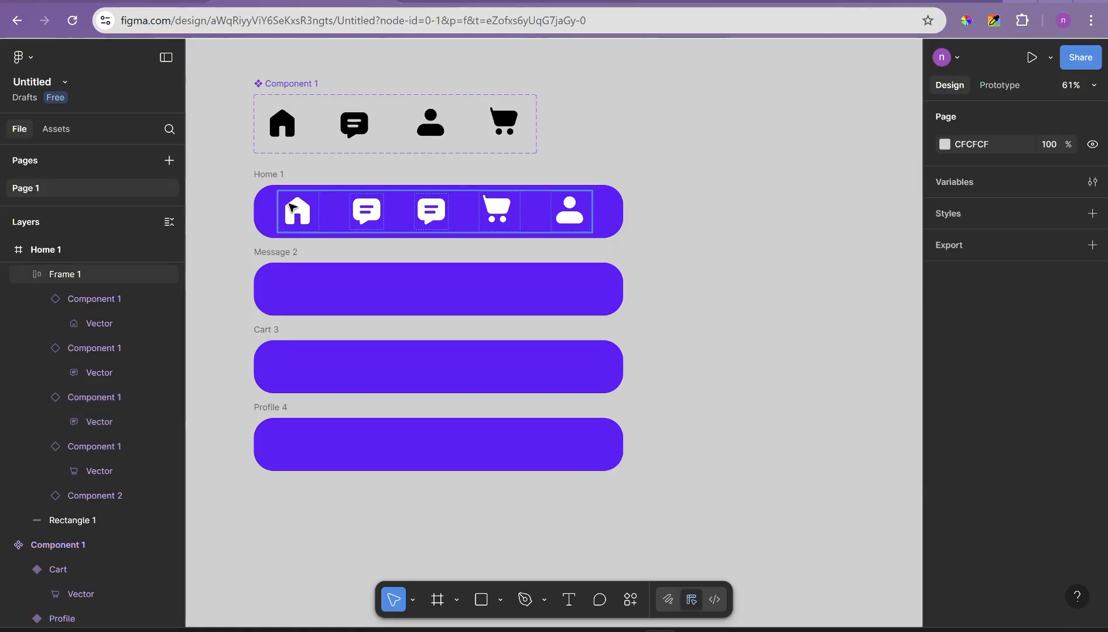
# Step: Copy the five-icon row from the Home 1 bar into the Message 2, Cart 3 and Profile 4 bars
pyautogui.click(292, 206)
pyautogui.click(705, 264)
pyautogui.click(429, 216)
pyautogui.click(407, 294)
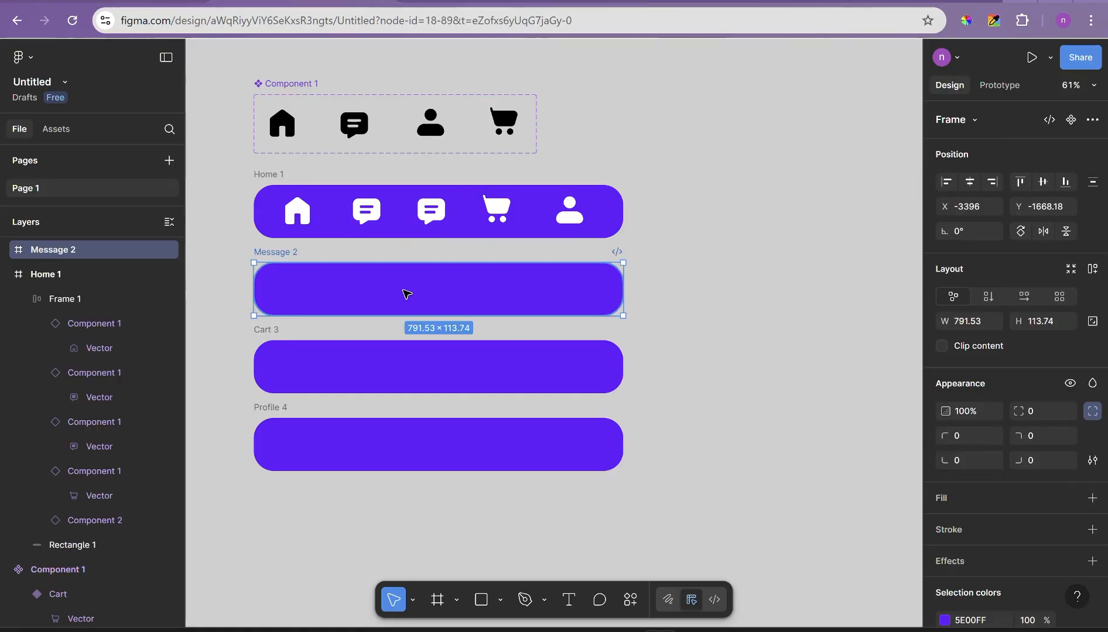
pyautogui.hotkey('ctrl', 'v')
pyautogui.click(410, 379)
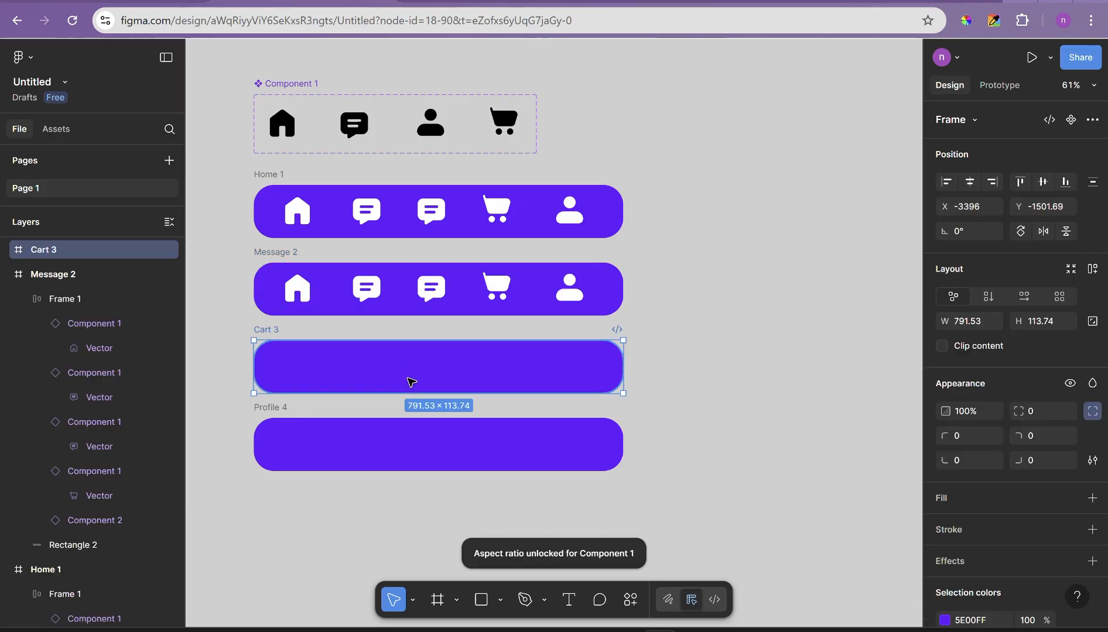
pyautogui.hotkey('ctrl', 'v')
pyautogui.click(405, 450)
pyautogui.hotkey('ctrl', 'v')
pyautogui.click(523, 405)
# Step: Replace the first message icon in the Home 1 bar with a text label reading "Home"
pyautogui.doubleClick(367, 211)
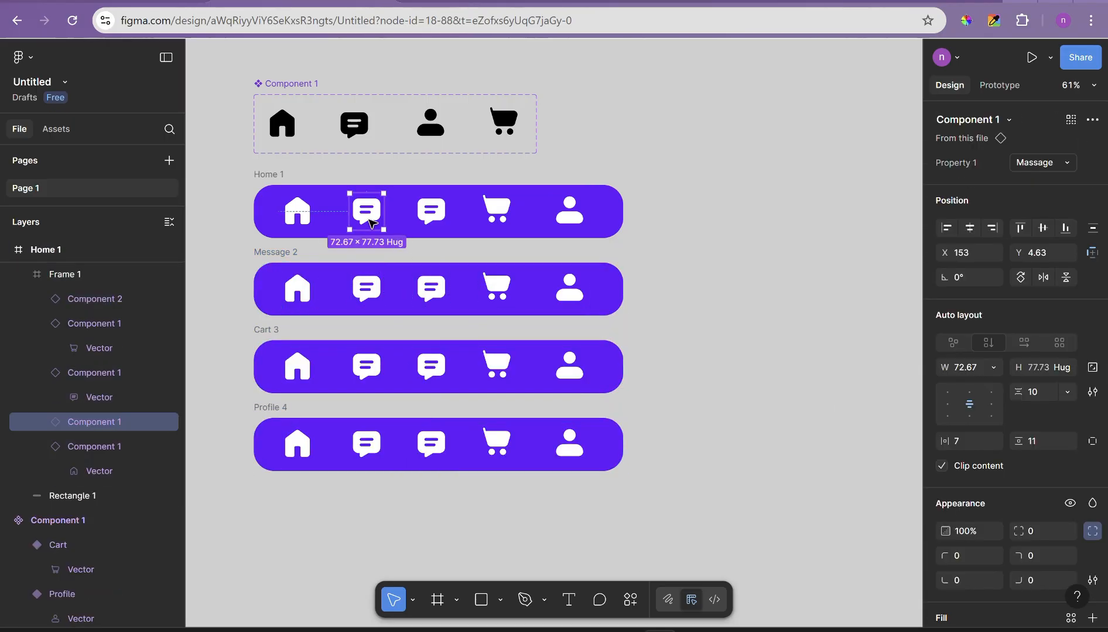
pyautogui.press('Delete')
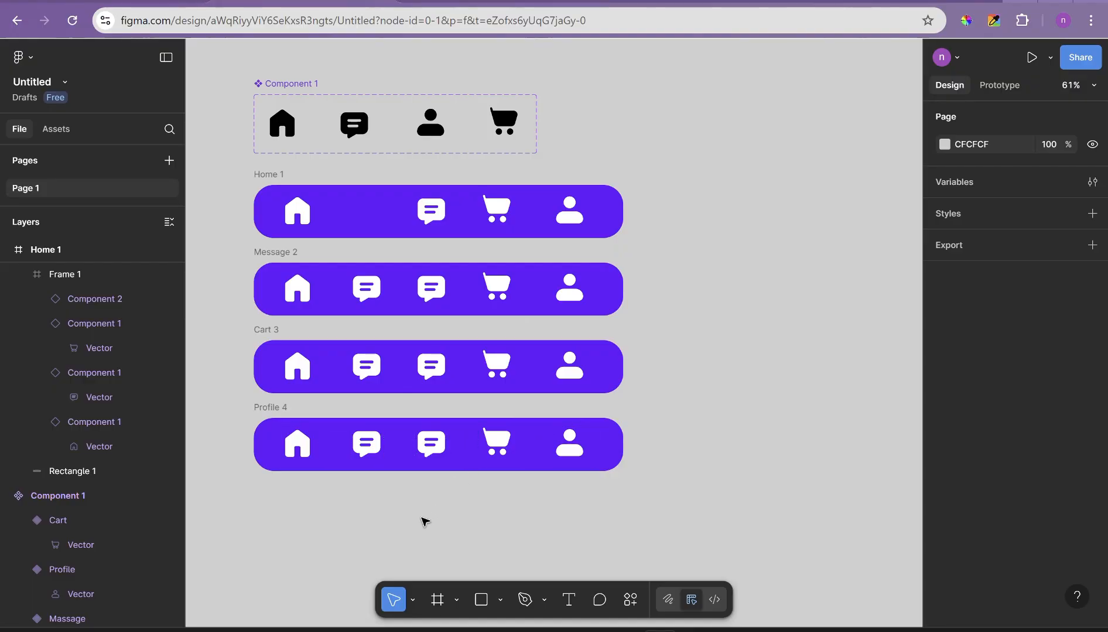
pyautogui.press('t')
pyautogui.click(335, 215)
pyautogui.write('Home')
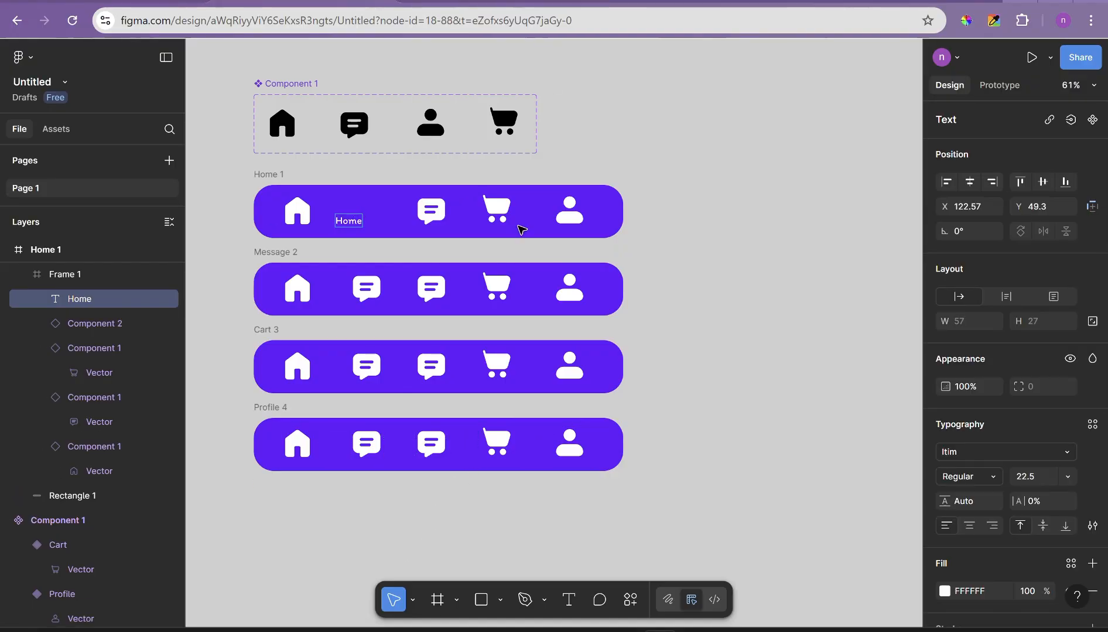
# Step: Scale the Home label up to about 125 × 59 and nudge it right, between the home and message icons
pyautogui.press('Escape')
pyautogui.press('k')
pyautogui.moveTo(363, 229)
pyautogui.mouseDown()
pyautogui.moveTo(390, 243)
pyautogui.moveTo(358, 216)
pyautogui.mouseUp()
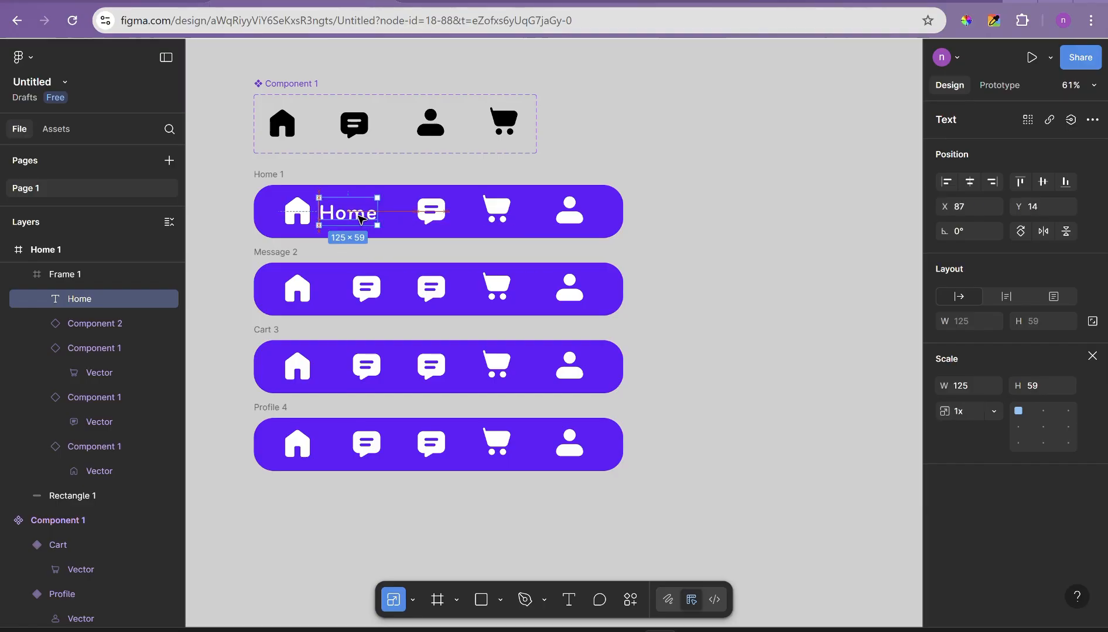
pyautogui.press('Right')
pyautogui.press('Right')
pyautogui.press('Right')
pyautogui.press('Right')
pyautogui.press('Right')
pyautogui.press('Right')
pyautogui.press('Right')
pyautogui.press('Right')
pyautogui.press('Right')
pyautogui.press('Right')
pyautogui.press('Right')
pyautogui.press('Right')
pyautogui.press('Right')
pyautogui.press('Right')
pyautogui.press('Right')
pyautogui.press('Right')
pyautogui.press('Escape')
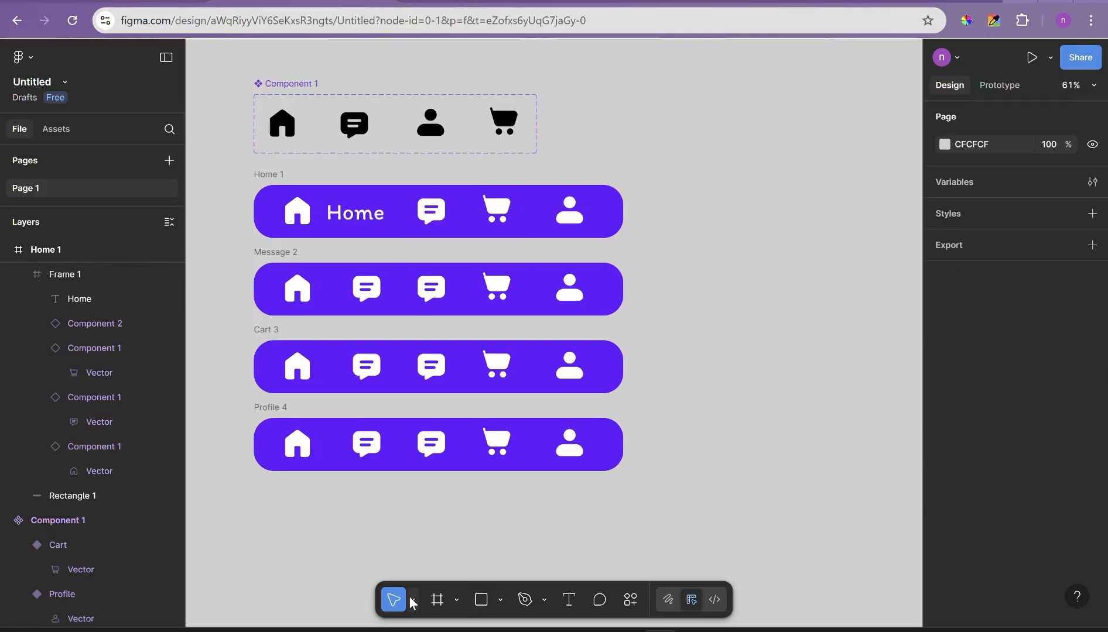
# Step: Place a white 240 × 74 frame with a corner radius of 42 behind the home icon and Home label
pyautogui.click(438, 602)
pyautogui.moveTo(691, 239); pyautogui.dragTo(750, 263)
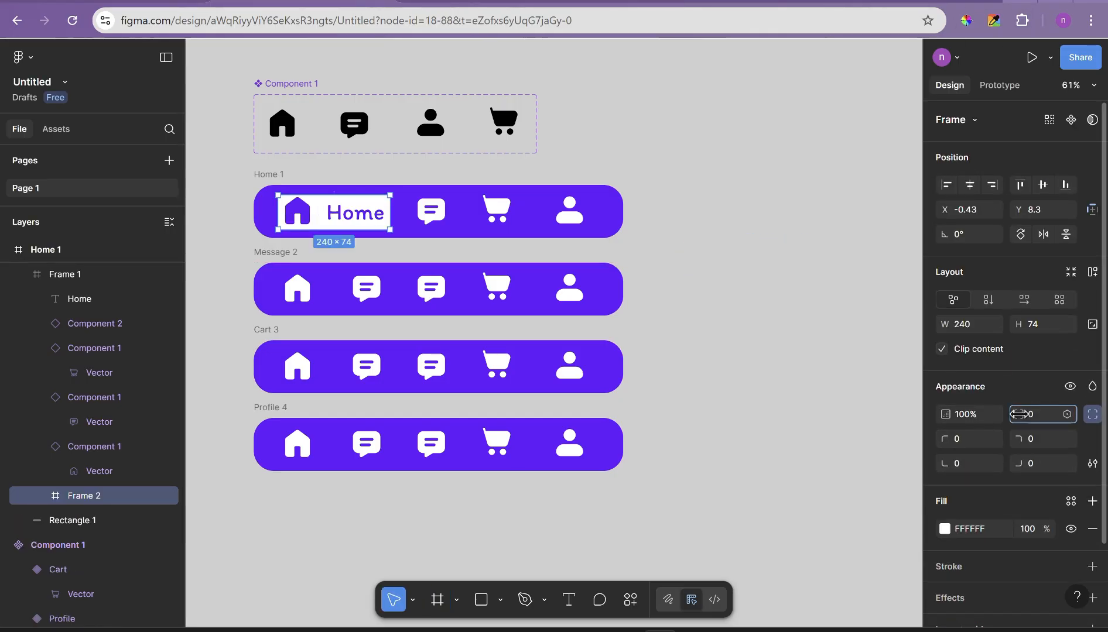
pyautogui.moveTo(1020, 414); pyautogui.dragTo(566, 465)
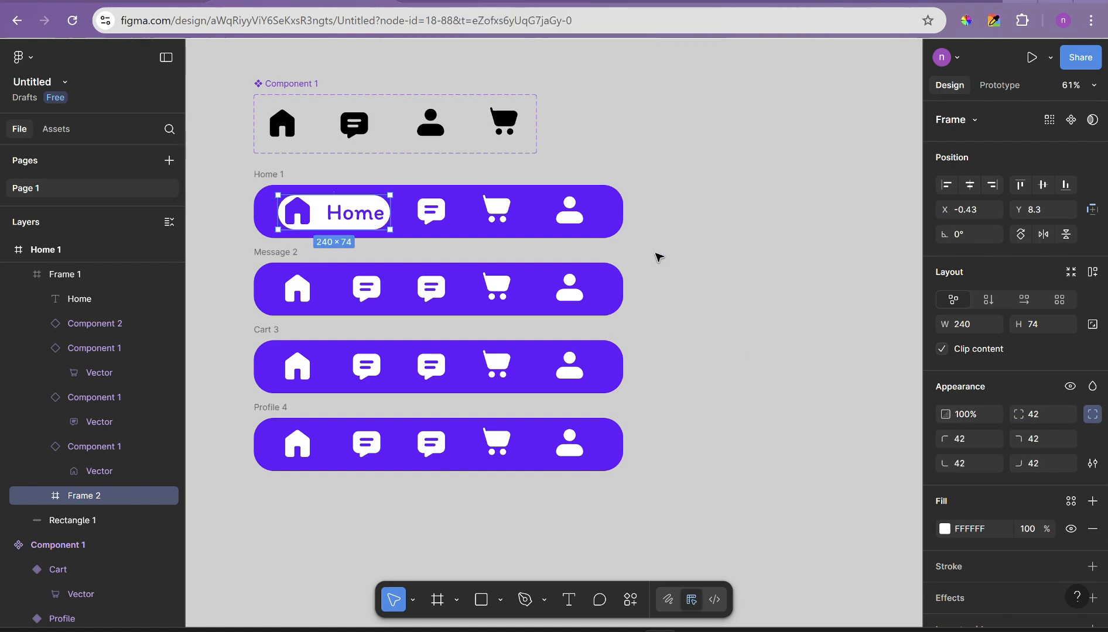
pyautogui.click(606, 208)
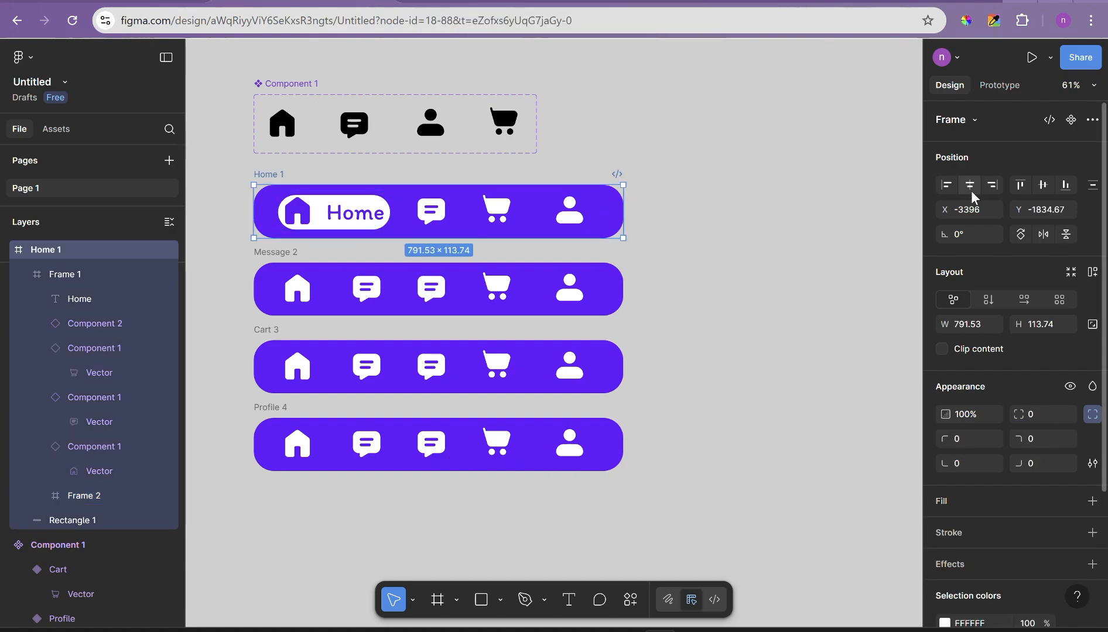
pyautogui.doubleClick(335, 216)
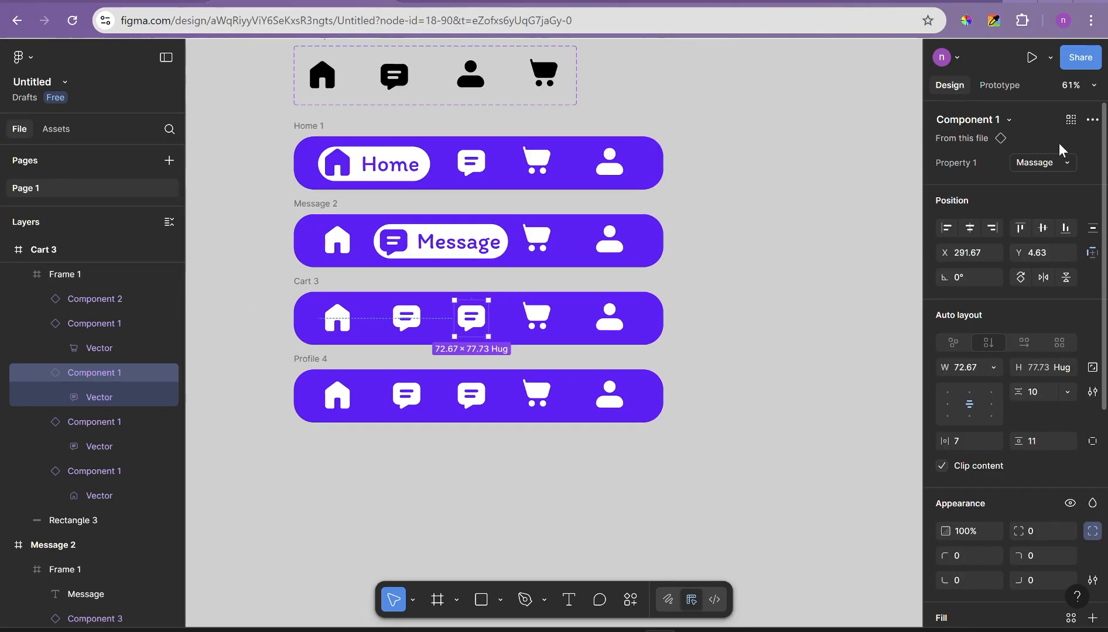
# Step: Switch the second message icon in the Cart 3 bar to the Cart variant and delete both cart icons from that bar
pyautogui.click(1043, 163)
pyautogui.click(970, 185)
pyautogui.moveTo(474, 320); pyautogui.dragTo(545, 315)
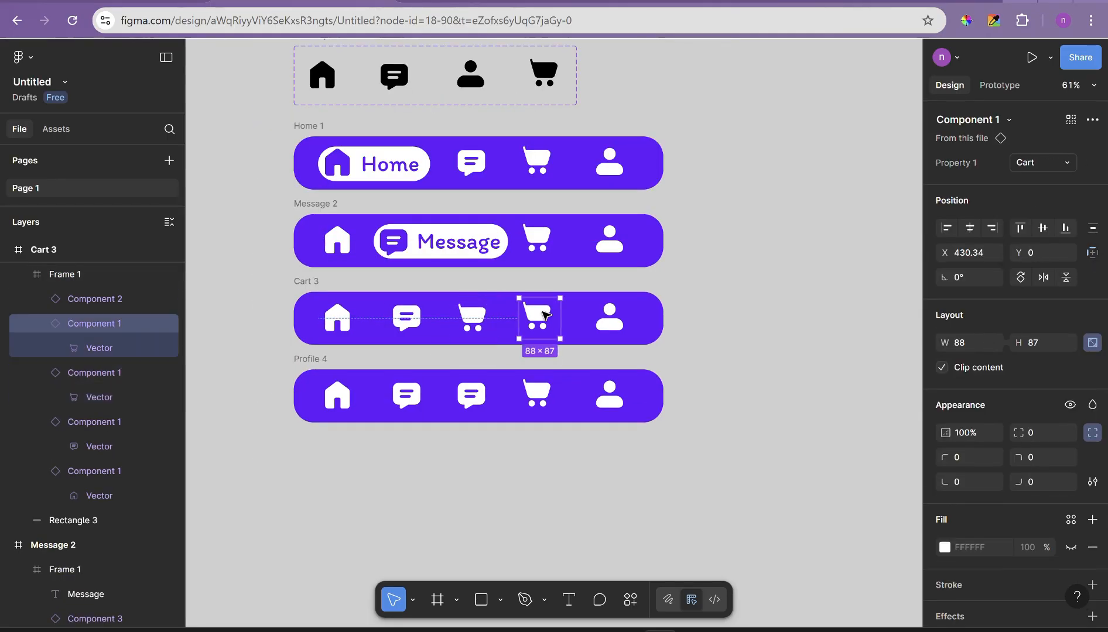
pyautogui.press('Delete')
pyautogui.click(471, 317)
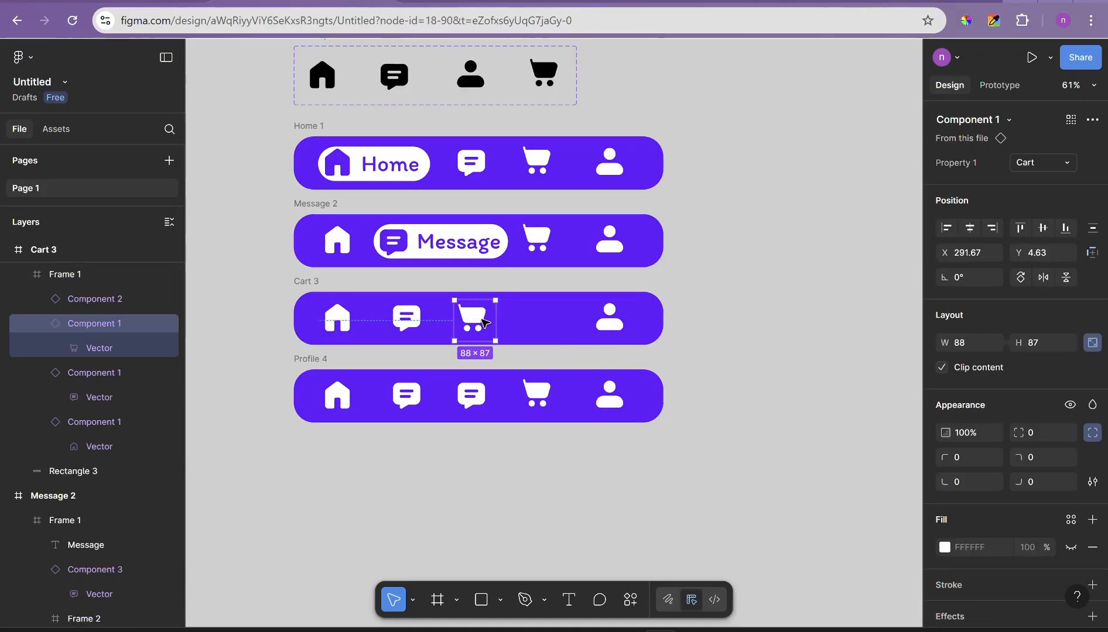
pyautogui.press('Delete')
# Step: Paste the Home pill with its icon and label into the gap between the message and profile icons of the Cart 3 bar
pyautogui.click(494, 314)
pyautogui.hotkey('ctrl', 'v')
pyautogui.moveTo(410, 322); pyautogui.dragTo(501, 322)
pyautogui.doubleClick(492, 322)
# Step: Switch the home icon inside the Cart 3 bar's white pill to the Cart variant
pyautogui.click(472, 319)
pyautogui.click(1043, 162)
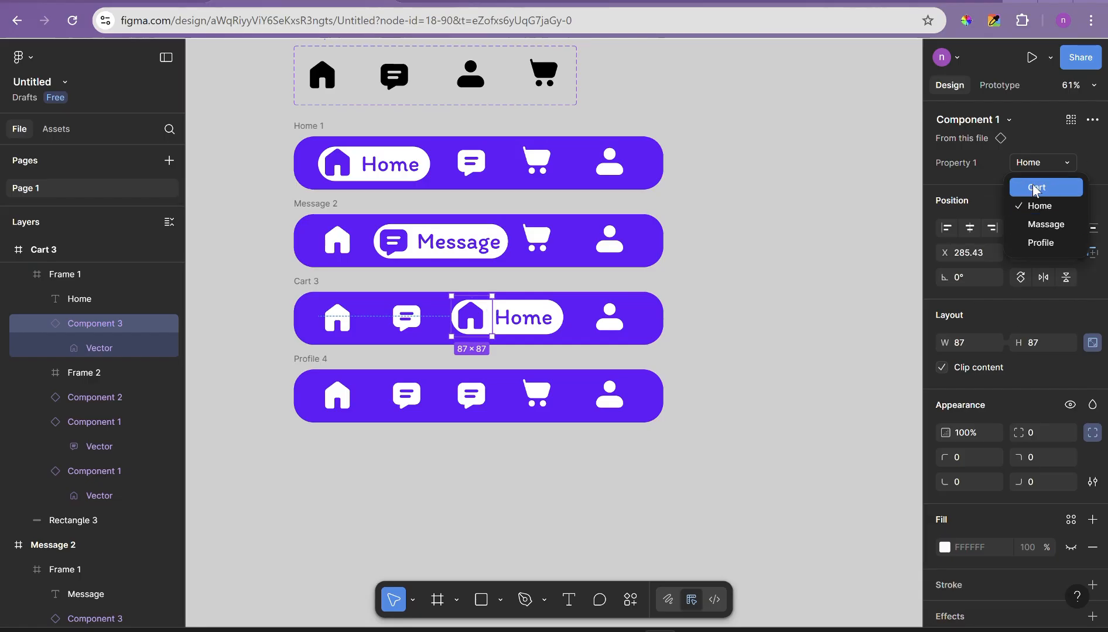
pyautogui.click(967, 185)
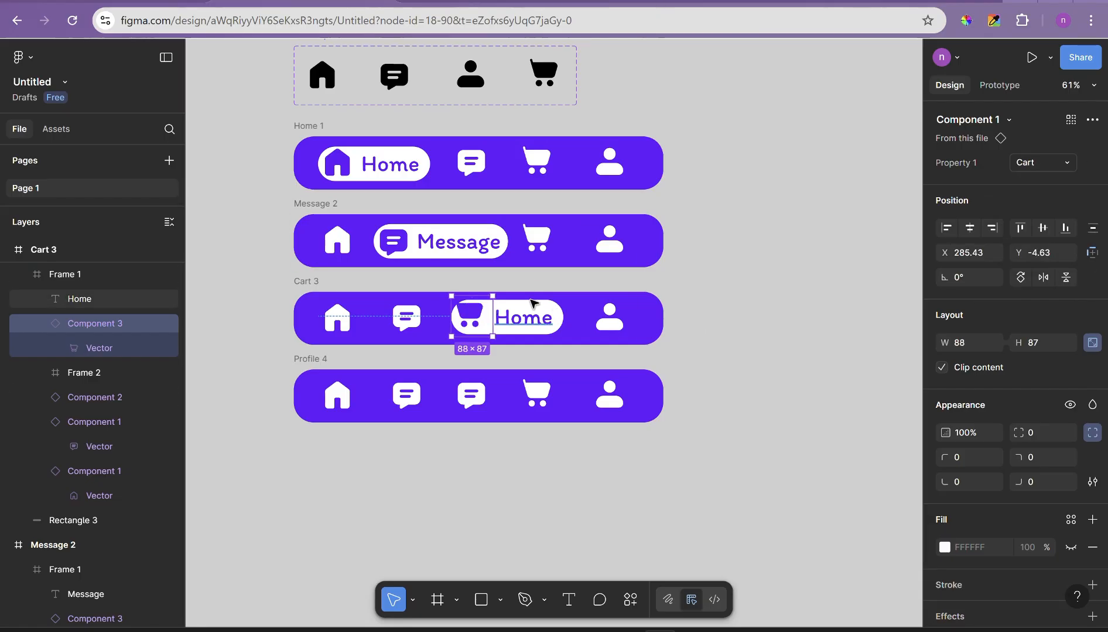
# Step: Vertically centre the cart icon on its white pill and change the pill's label to "Cart"
pyautogui.keyDown('shift'); pyautogui.click(67, 373); pyautogui.keyUp('shift')
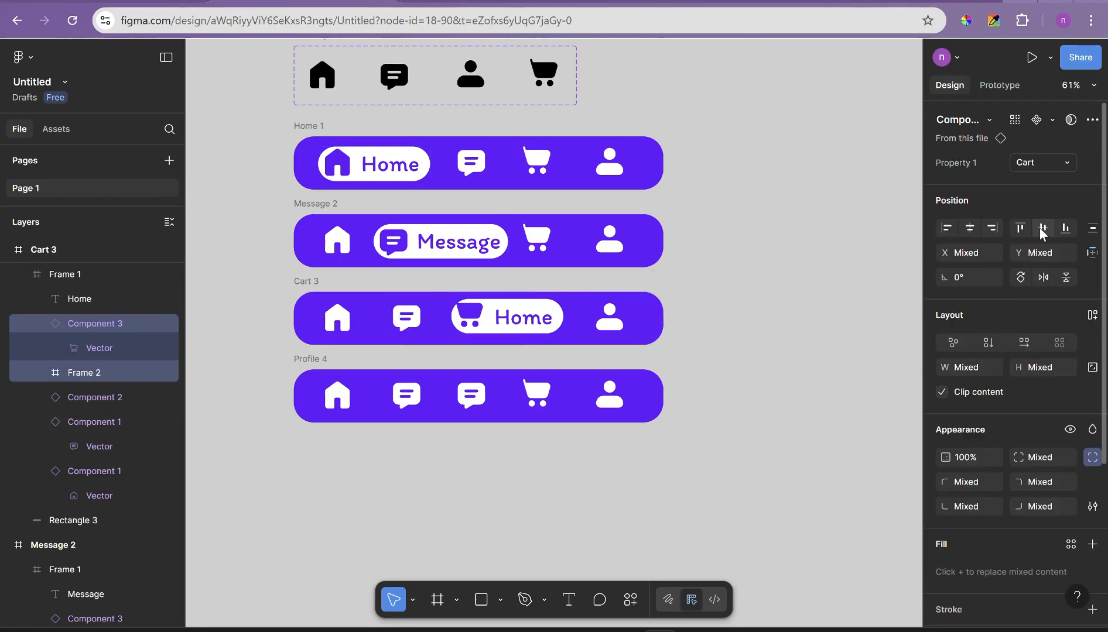
pyautogui.click(475, 323)
pyautogui.doubleClick(550, 332)
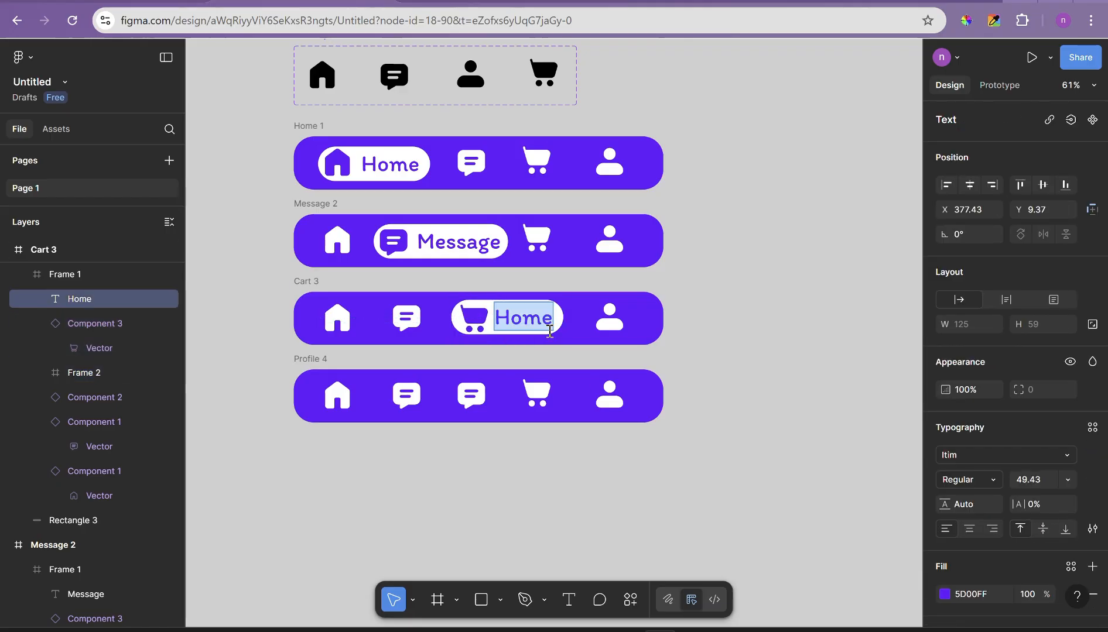
pyautogui.click(759, 485)
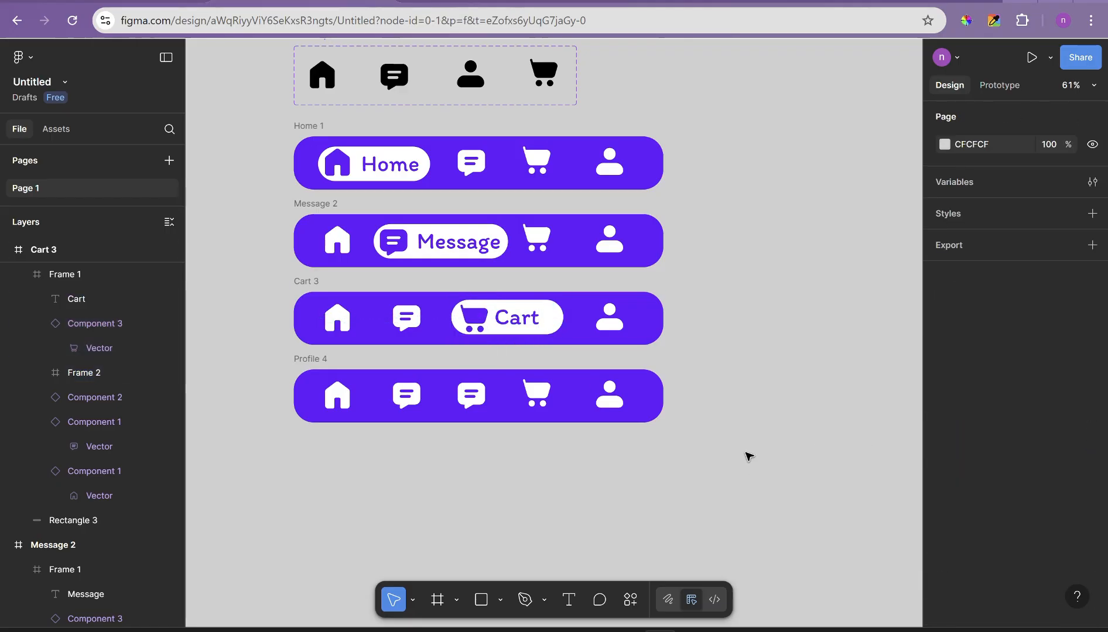
# Step: Switch the second message icon in the Profile 4 bar to the Cart variant
pyautogui.click(469, 393)
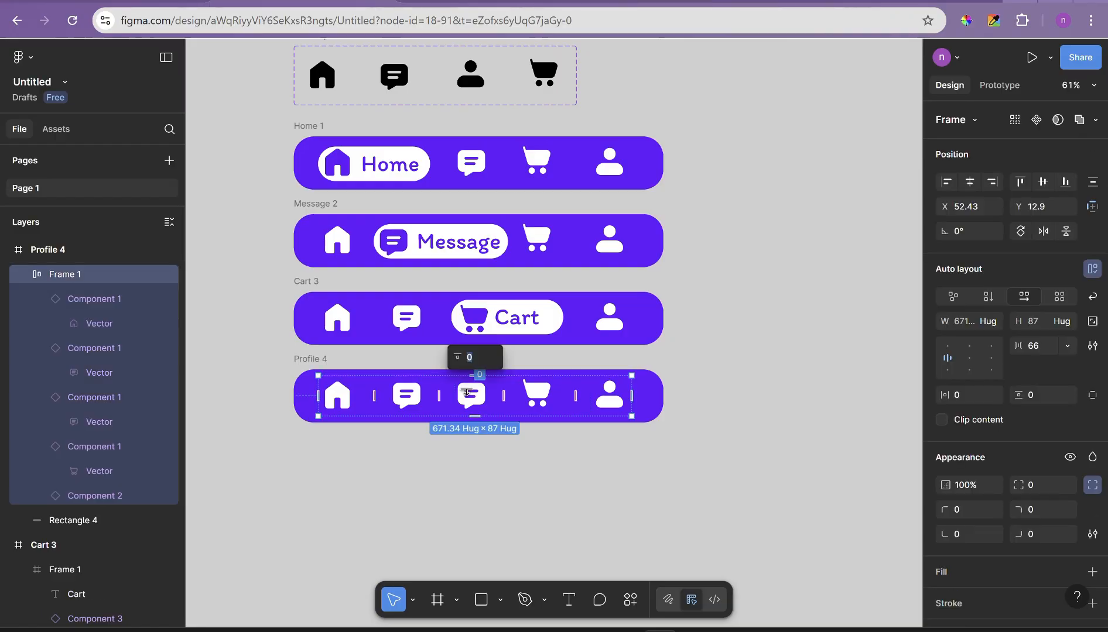
pyautogui.click(474, 404)
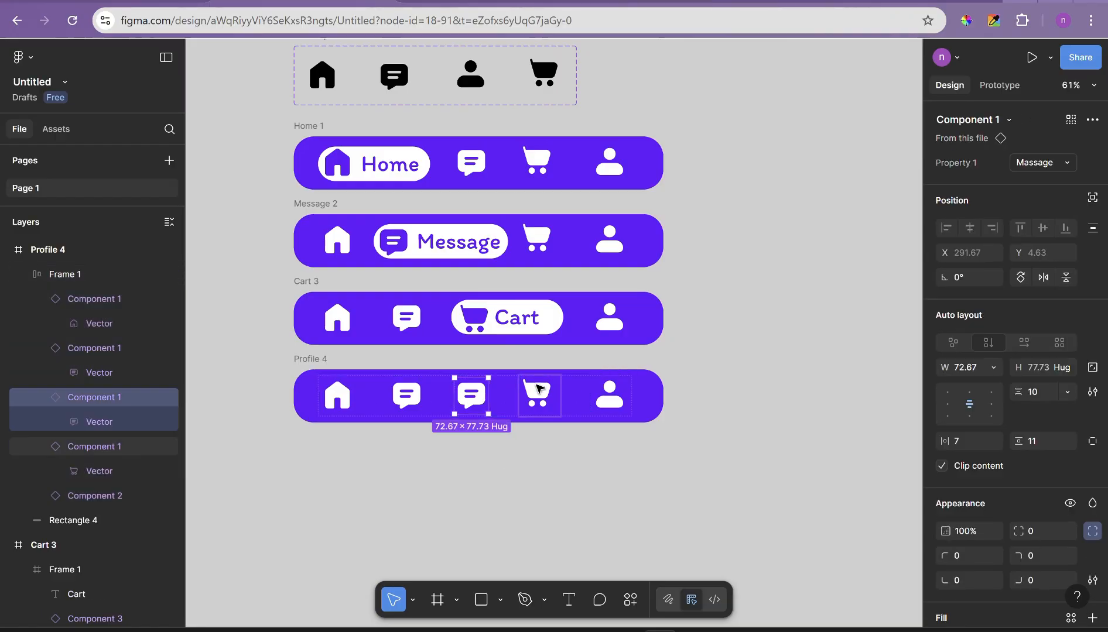
pyautogui.click(1049, 165)
pyautogui.click(1040, 205)
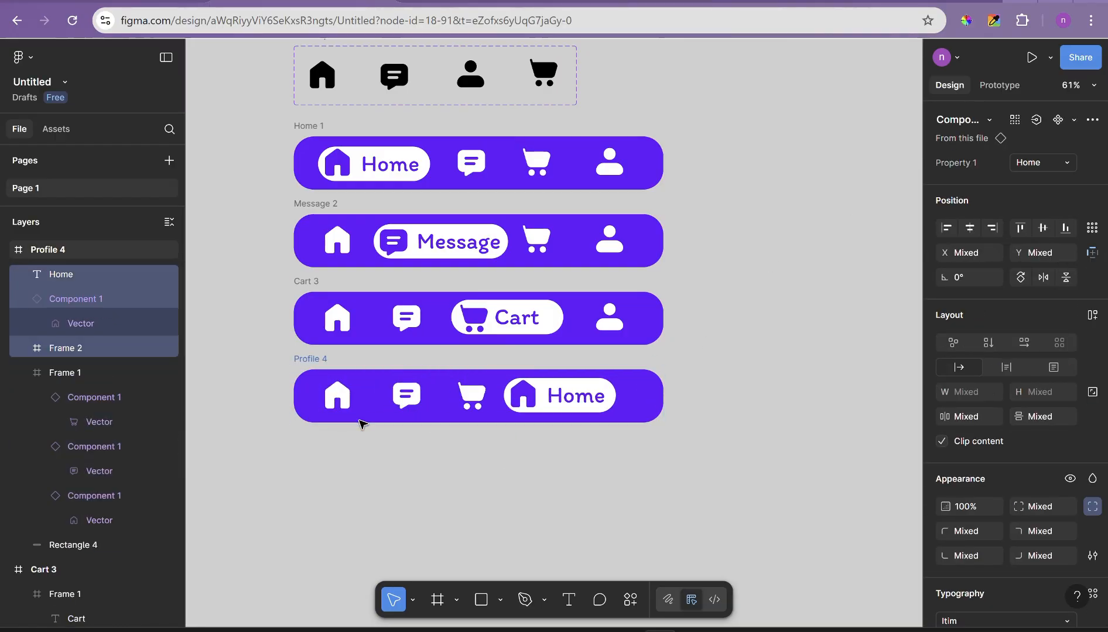
# Step: Switch the icon in the Profile 4 bar's white pill to the Profile variant and change the label to "Profile"
pyautogui.click(360, 421)
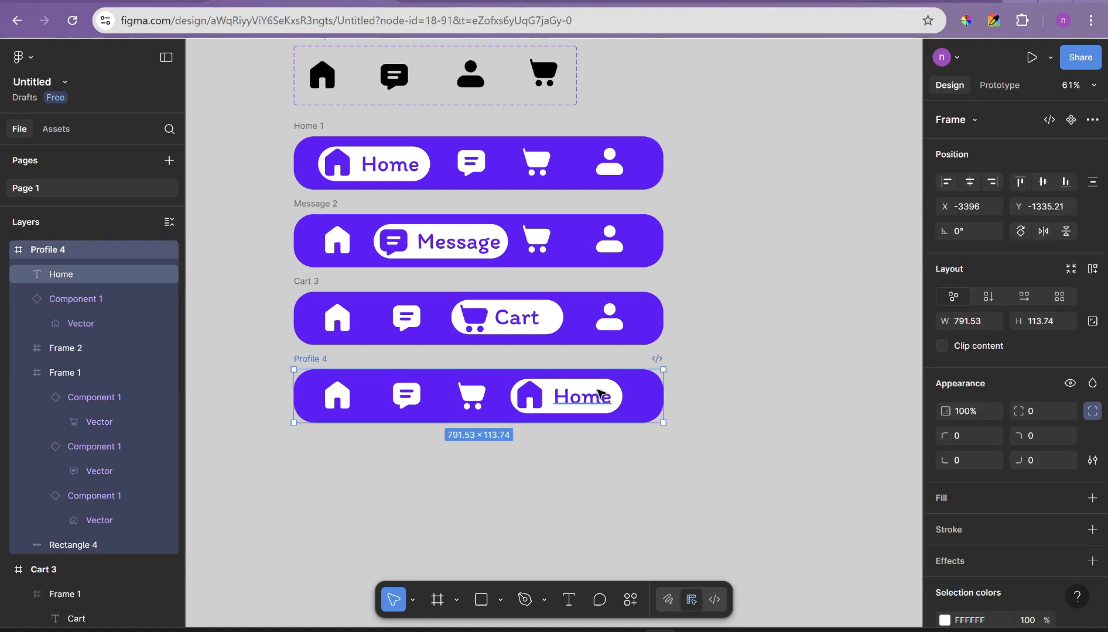
pyautogui.click(824, 360)
pyautogui.click(530, 397)
pyautogui.click(1049, 165)
pyautogui.click(1039, 250)
pyautogui.doubleClick(596, 398)
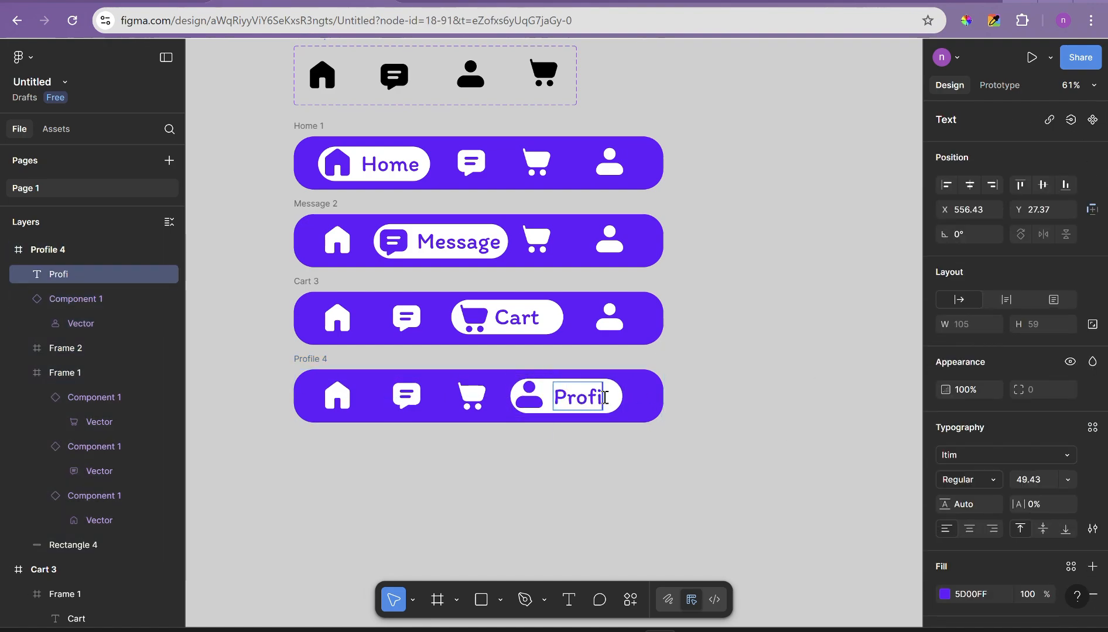
pyautogui.write('le')
# Step: Widen the white pill behind the Profile label to about 248 and shift the pill, icon and label together slightly to the right
pyautogui.click(84, 350)
pyautogui.moveTo(623, 398); pyautogui.dragTo(627, 398)
pyautogui.click(76, 298)
pyautogui.keyDown('shift'); pyautogui.click(86, 373); pyautogui.keyUp('shift')
pyautogui.click(82, 349)
pyautogui.keyDown('shift'); pyautogui.doubleClick(76, 274); pyautogui.keyUp('shift')
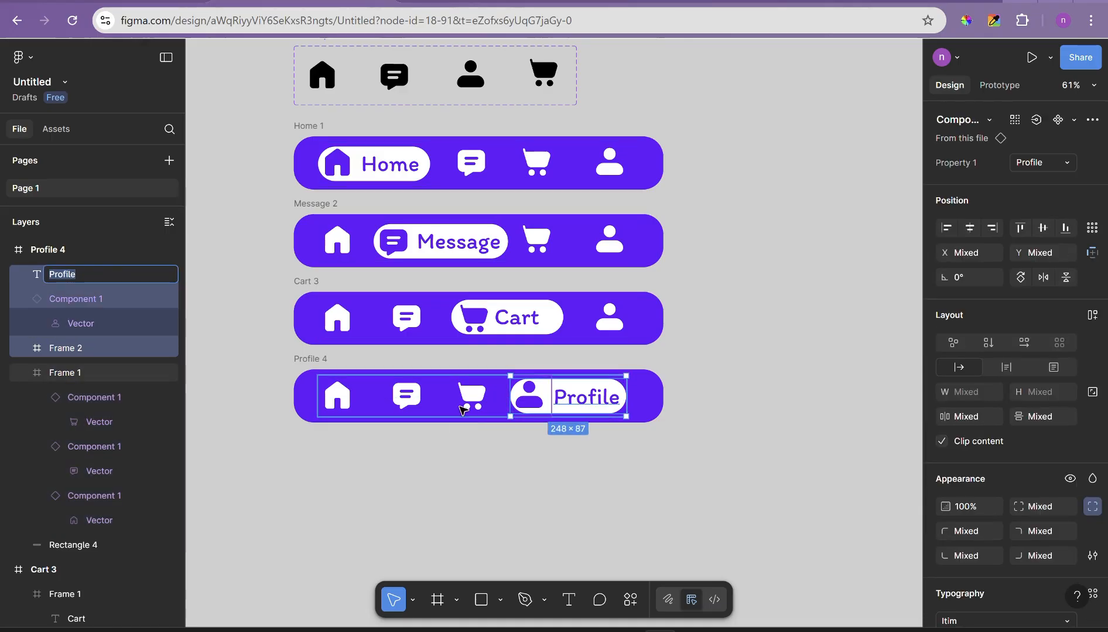
pyautogui.moveTo(461, 410); pyautogui.dragTo(585, 402)
pyautogui.click(705, 323)
pyautogui.scroll(1, 705, 323)
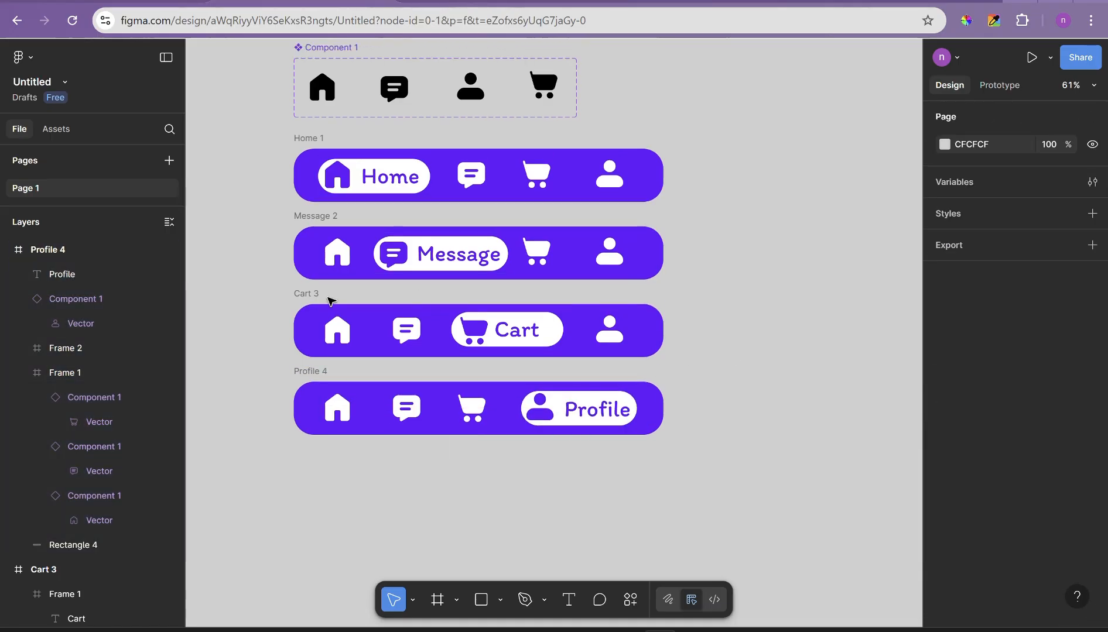
pyautogui.click(309, 218)
pyautogui.click(308, 138)
pyautogui.click(817, 213)
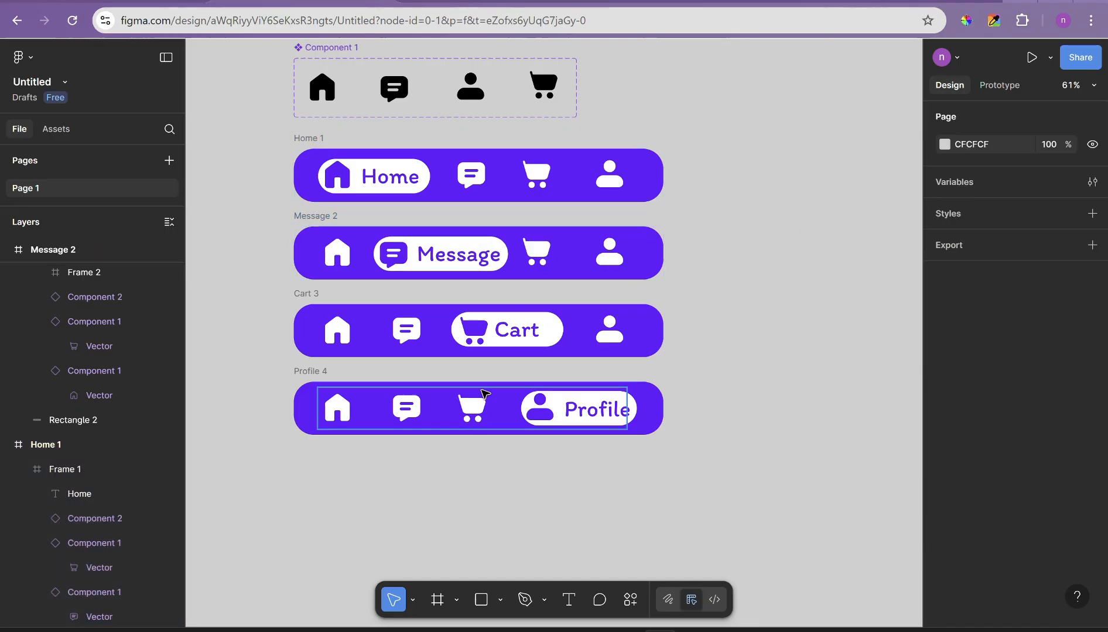
pyautogui.keyDown('ctrl'); pyautogui.click(551, 334); pyautogui.keyUp('ctrl')
pyautogui.click(586, 369)
pyautogui.doubleClick(550, 334)
pyautogui.click(660, 338)
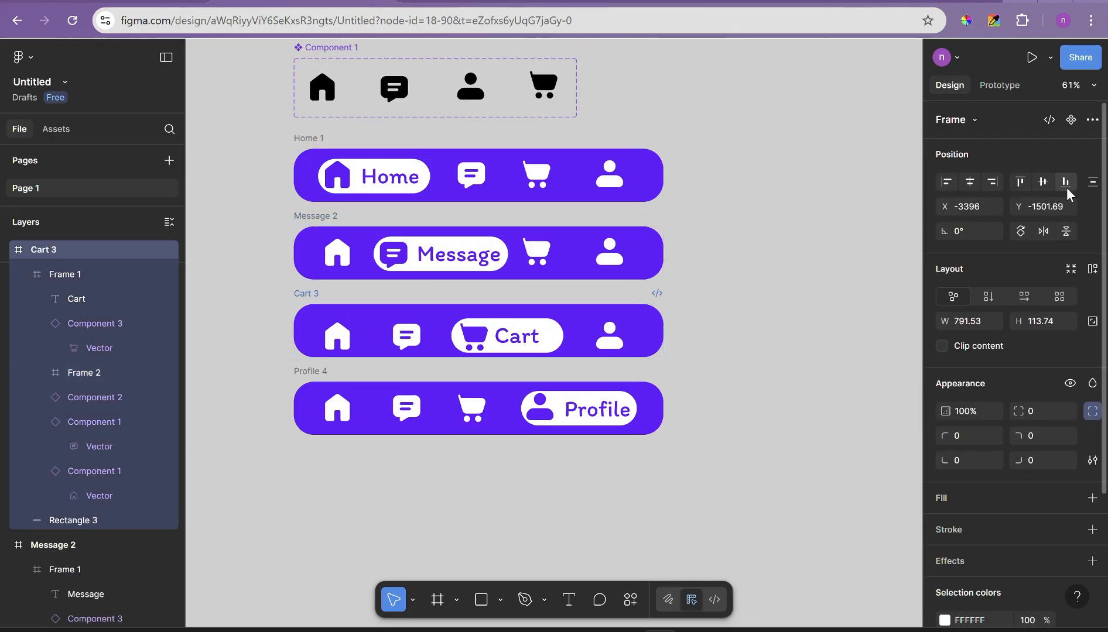
pyautogui.click(754, 353)
pyautogui.scroll(1, 754, 354)
pyautogui.scroll(-2, 750, 351)
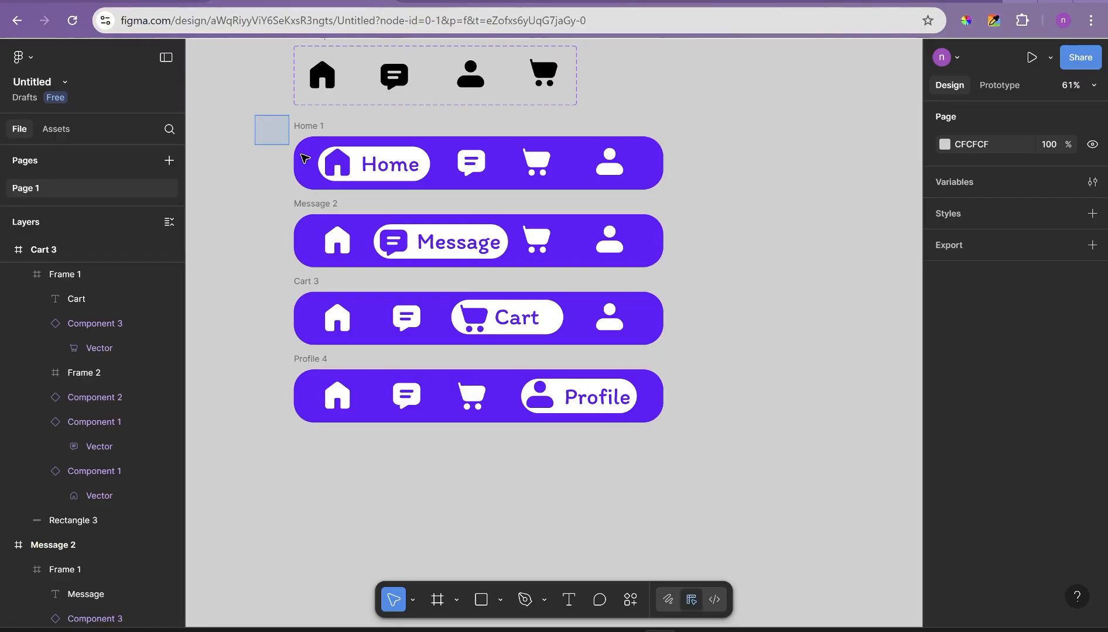
# Step: Combine the Home 1, Message 2, Cart 3 and Profile 4 bars into one component set
pyautogui.moveTo(304, 158); pyautogui.dragTo(726, 490)
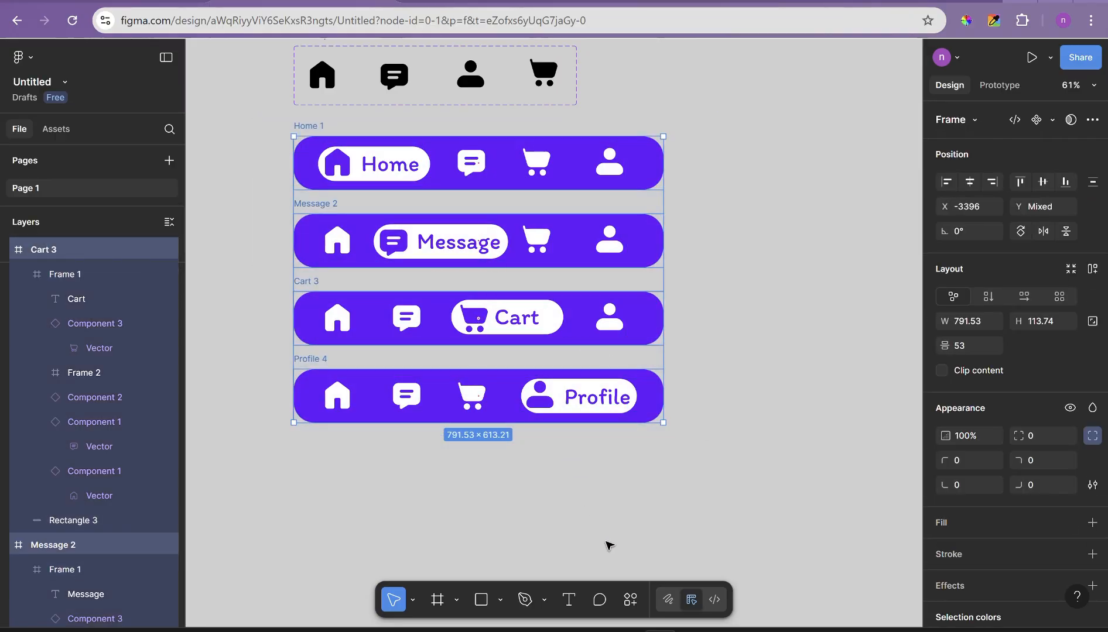
pyautogui.click(629, 601)
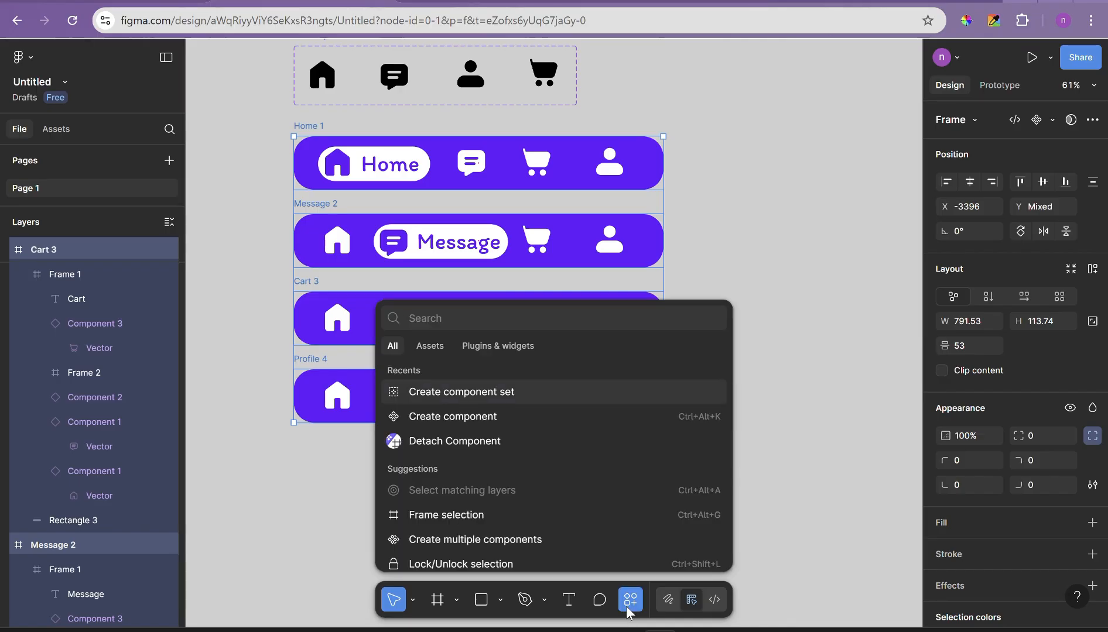
pyautogui.click(471, 391)
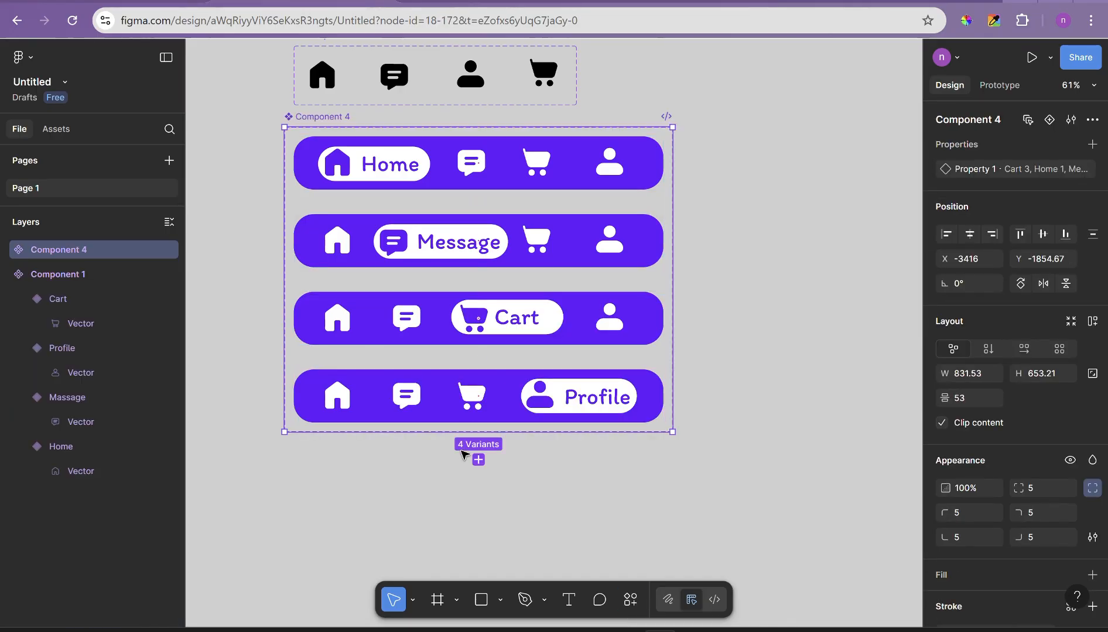
pyautogui.click(465, 483)
# Step: Add an iPhone 16 Pro frame of 402 × 874 to the right of the component sets
pyautogui.scroll(-5, 511, 475)
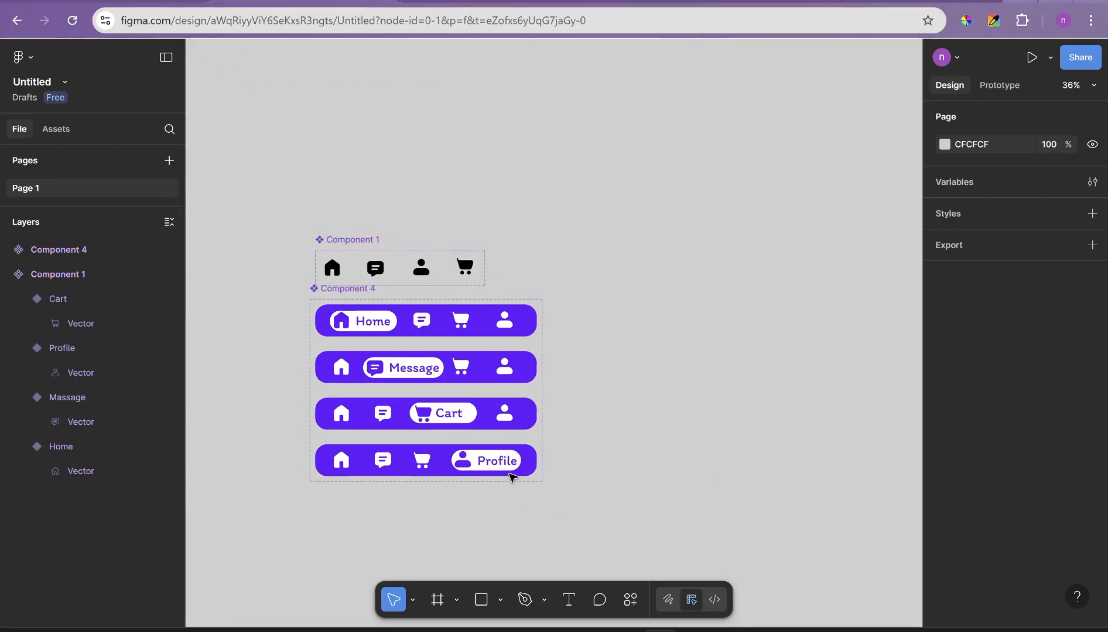
pyautogui.hscroll(3, 606, 413)
pyautogui.click(437, 600)
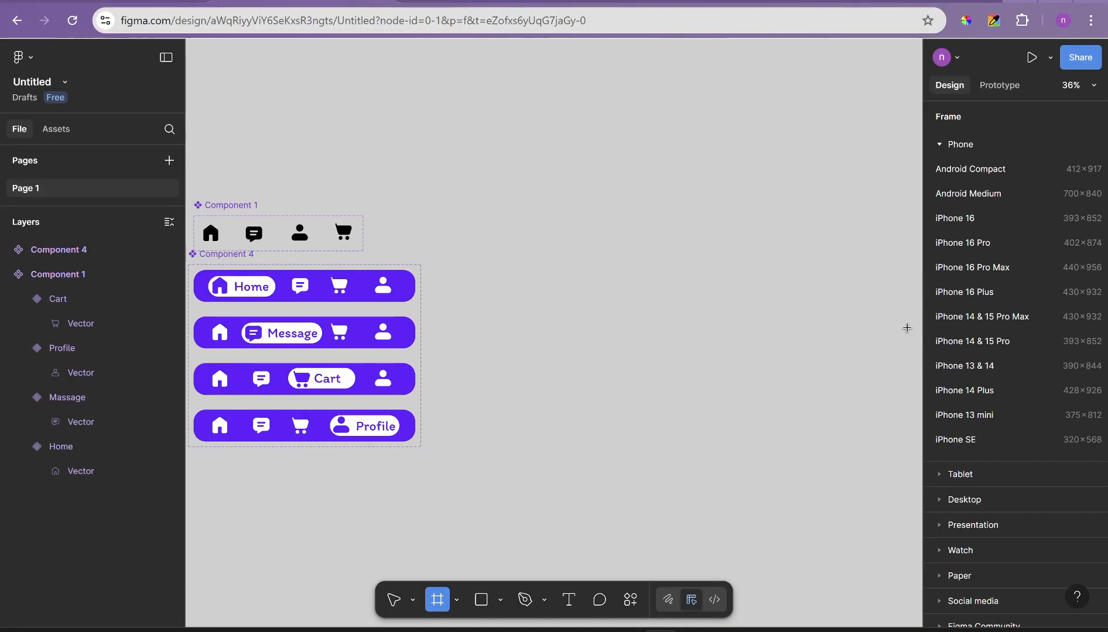
pyautogui.click(984, 242)
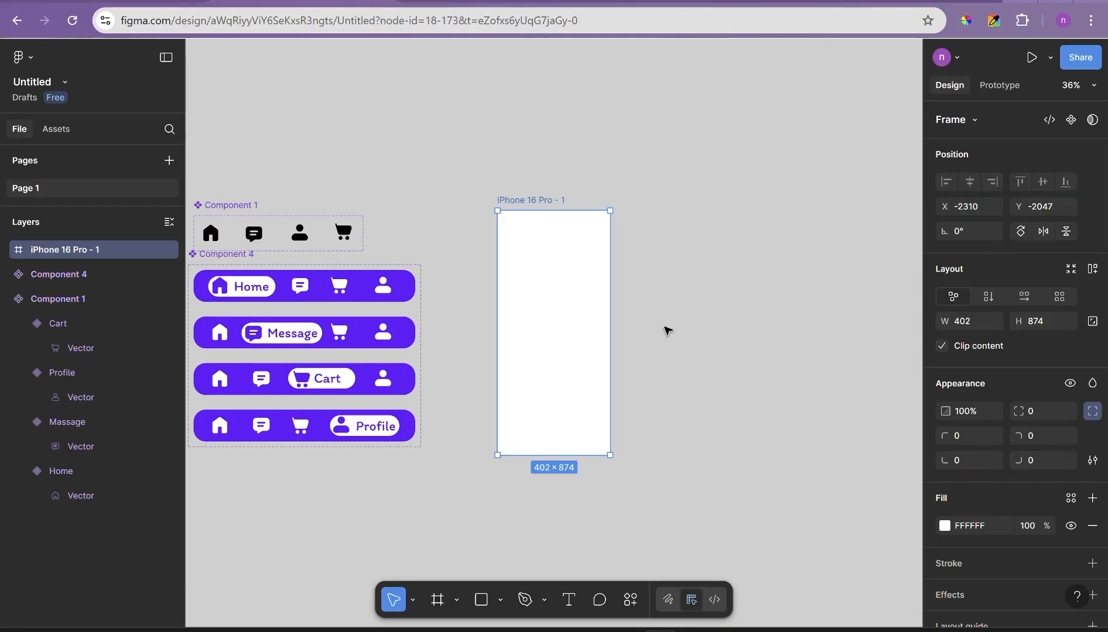
# Step: Add the text "Home" in the upper part of the iPhone 16 Pro frame
pyautogui.scroll(3, 662, 316)
pyautogui.press('t')
pyautogui.click(487, 218)
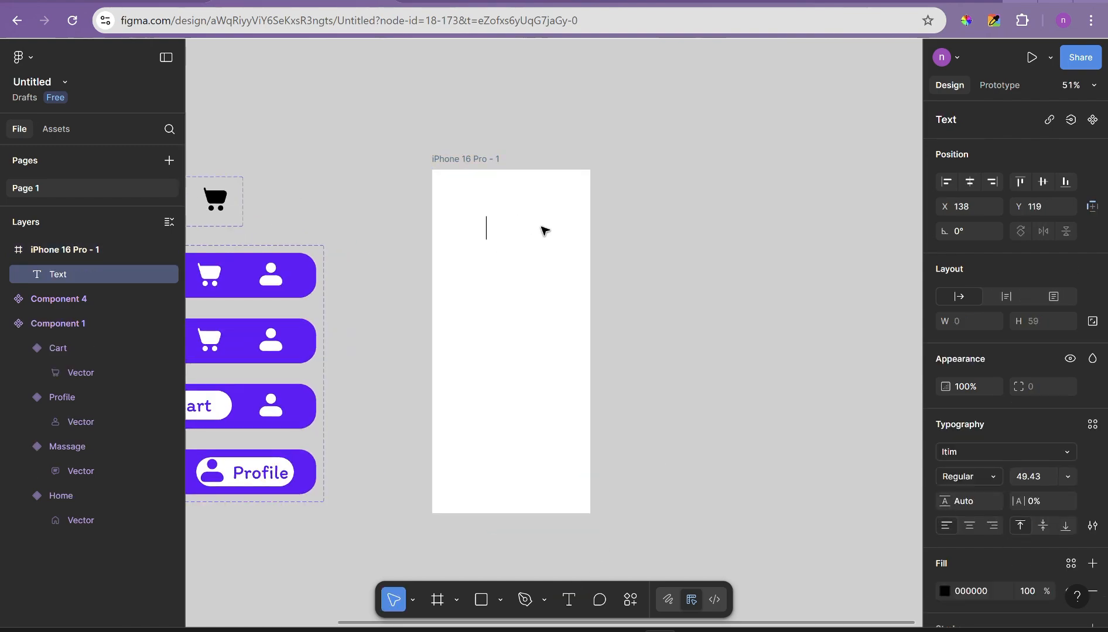
pyautogui.write('Home')
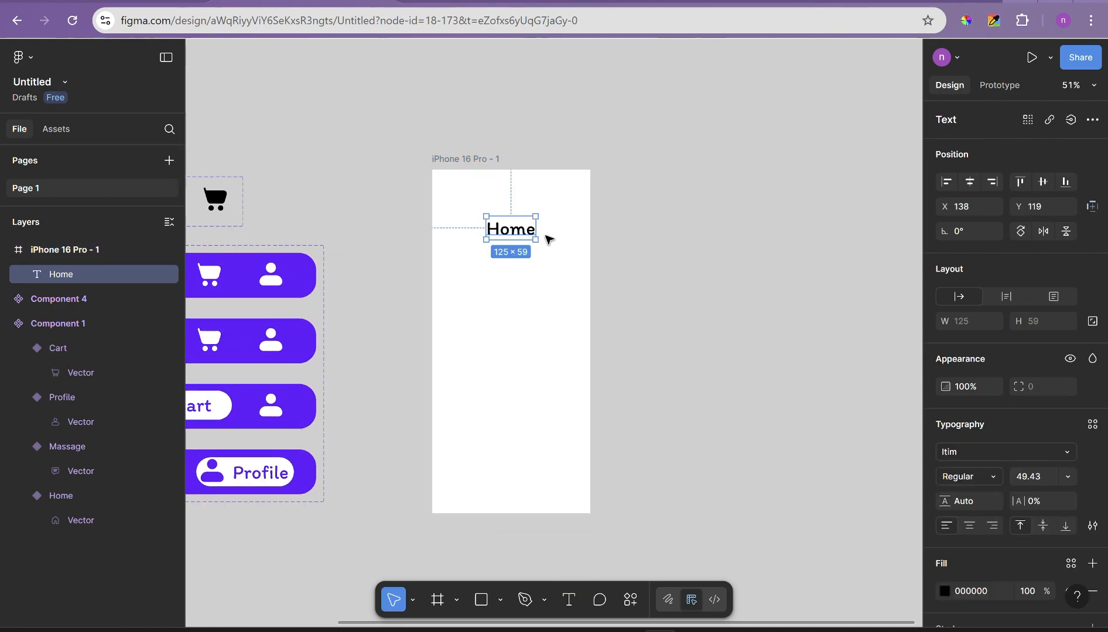
# Step: Scale the Home text up to about 320 × 151 and move it to the top of the phone frame
pyautogui.moveTo(535, 239); pyautogui.dragTo(612, 277)
pyautogui.press('k')
pyautogui.moveTo(582, 267); pyautogui.dragTo(544, 220)
pyautogui.press('Escape')
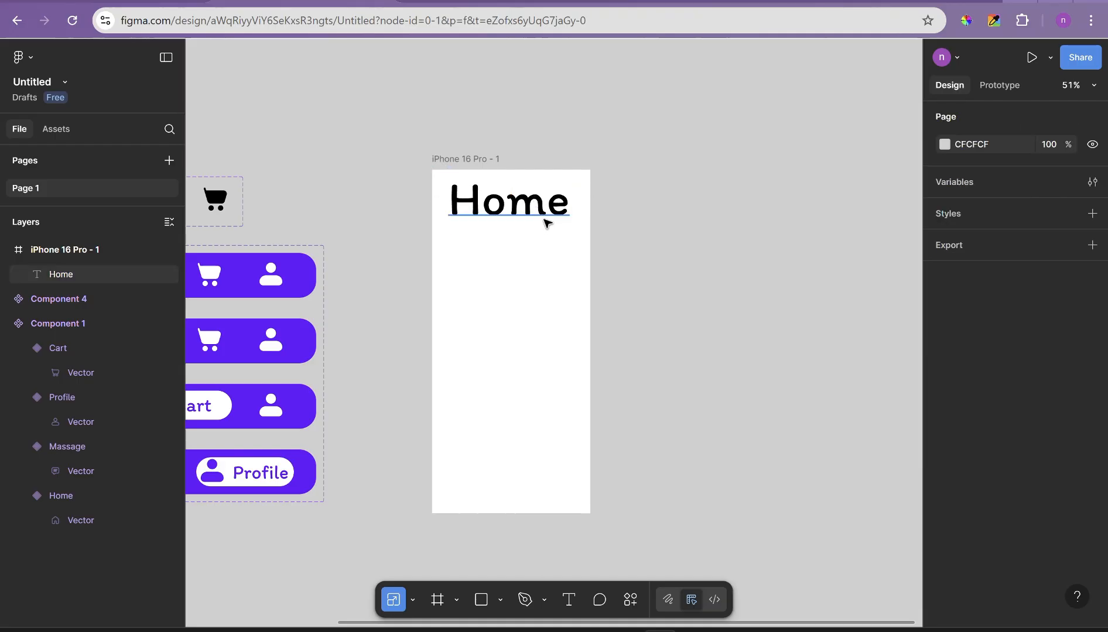
# Step: Duplicate the iPhone 16 Pro frame three times, placing the copies side by side at equal spacing to its right
pyautogui.click(488, 159)
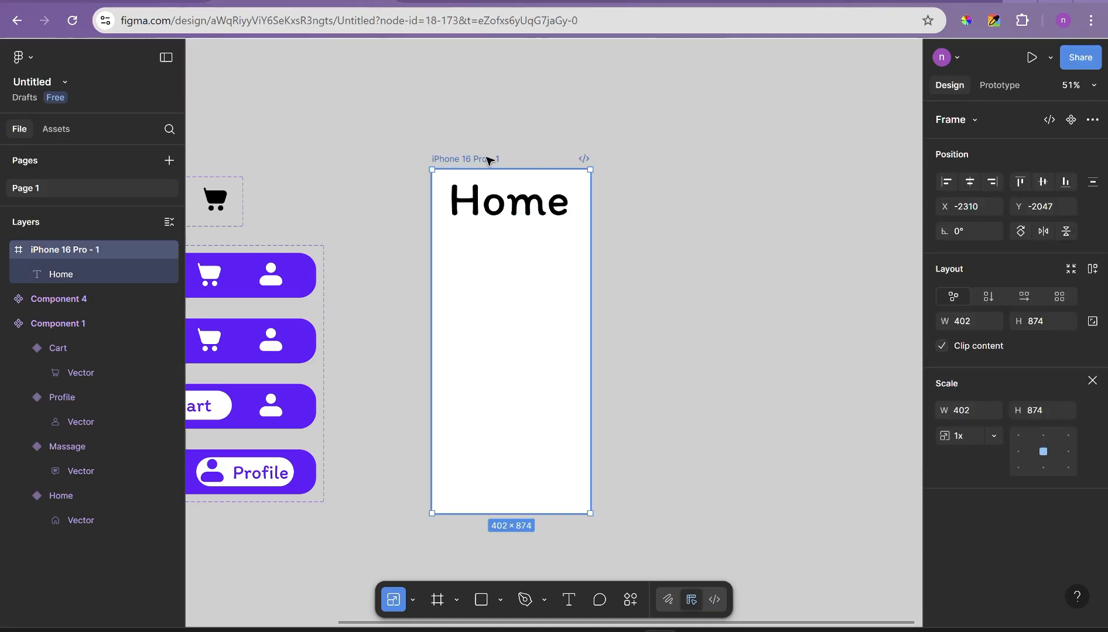
pyautogui.moveTo(488, 159); pyautogui.dragTo(658, 166)
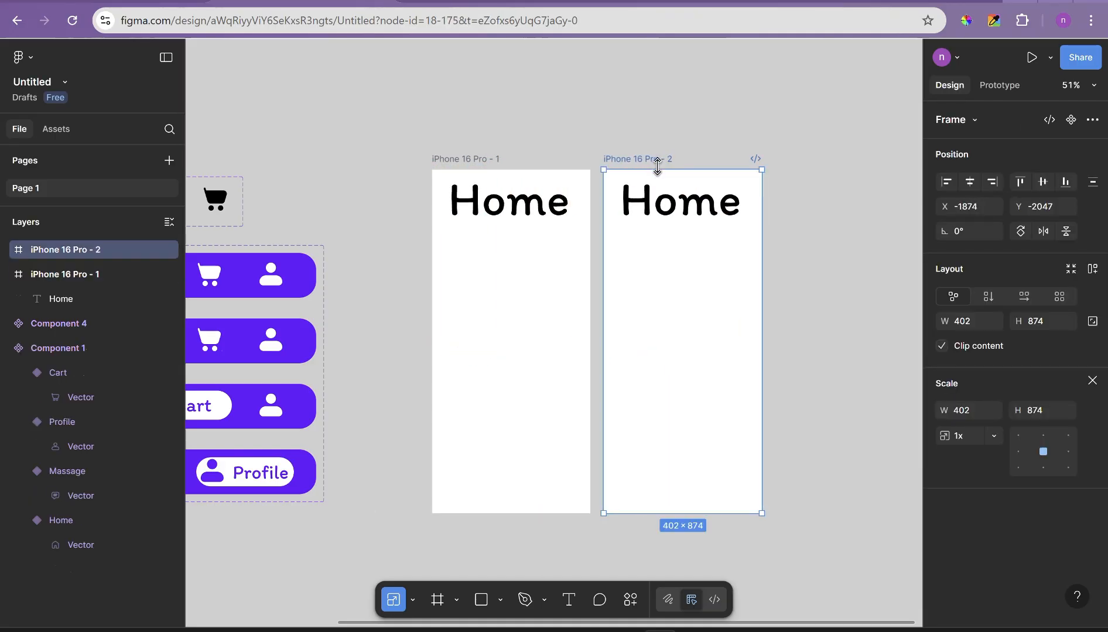
pyautogui.hotkey('ctrl', 'd')
pyautogui.hotkey('ctrl', 'd')
# Step: Change the headings of the second, third and fourth phone frames to "Message", "Cart" and "Profile"
pyautogui.doubleClick(501, 200)
pyautogui.press('BackSpace')
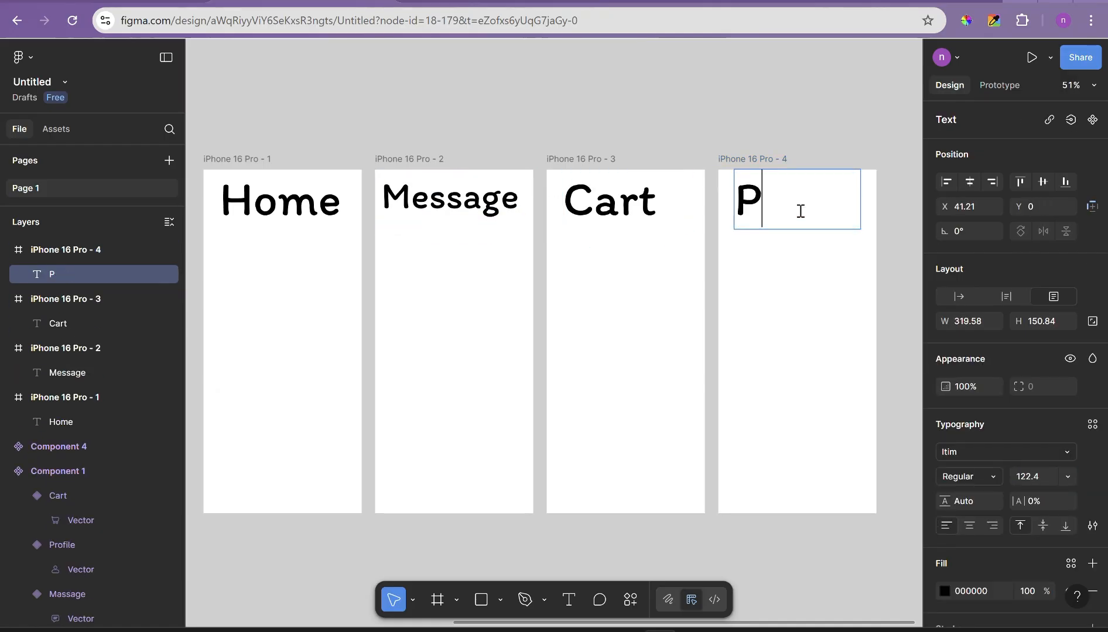
pyautogui.write('rofile')
pyautogui.click(1068, 476)
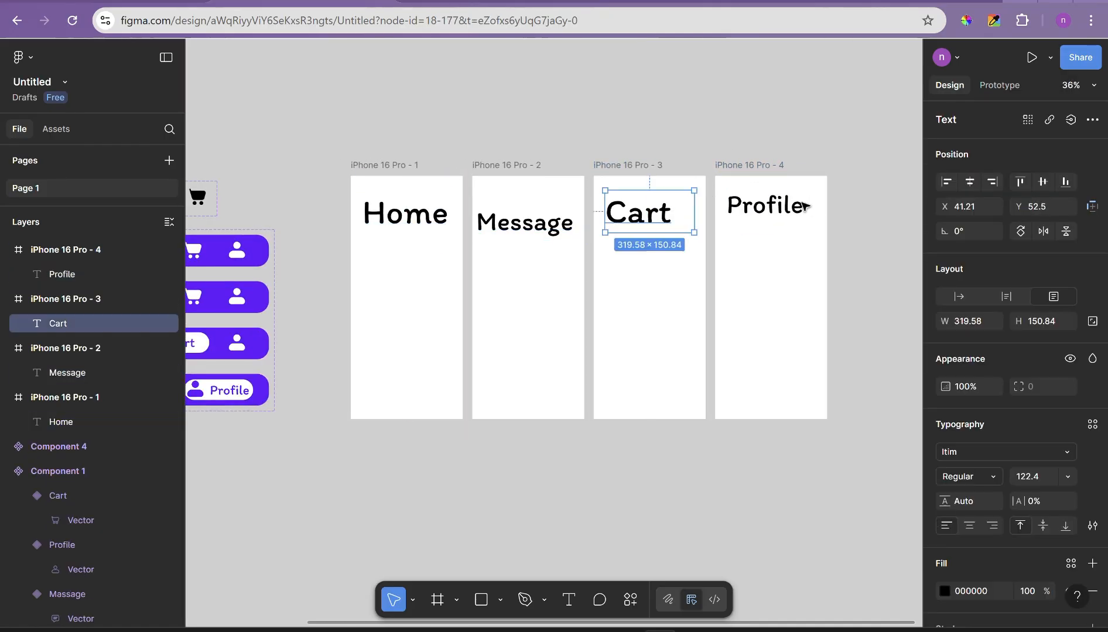
pyautogui.click(523, 463)
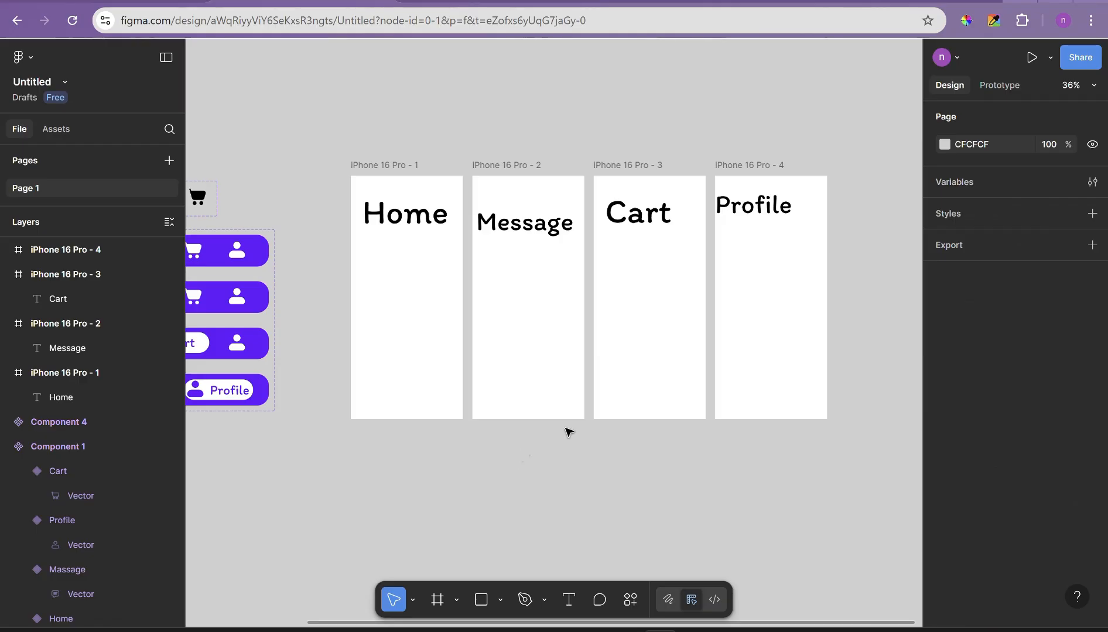
# Step: Paste a Home 1 instance of the navigation bar component into the iPhone 16 Pro - 1 frame
pyautogui.scroll(-3, 567, 432)
pyautogui.scroll(1, 567, 432)
pyautogui.click(466, 201)
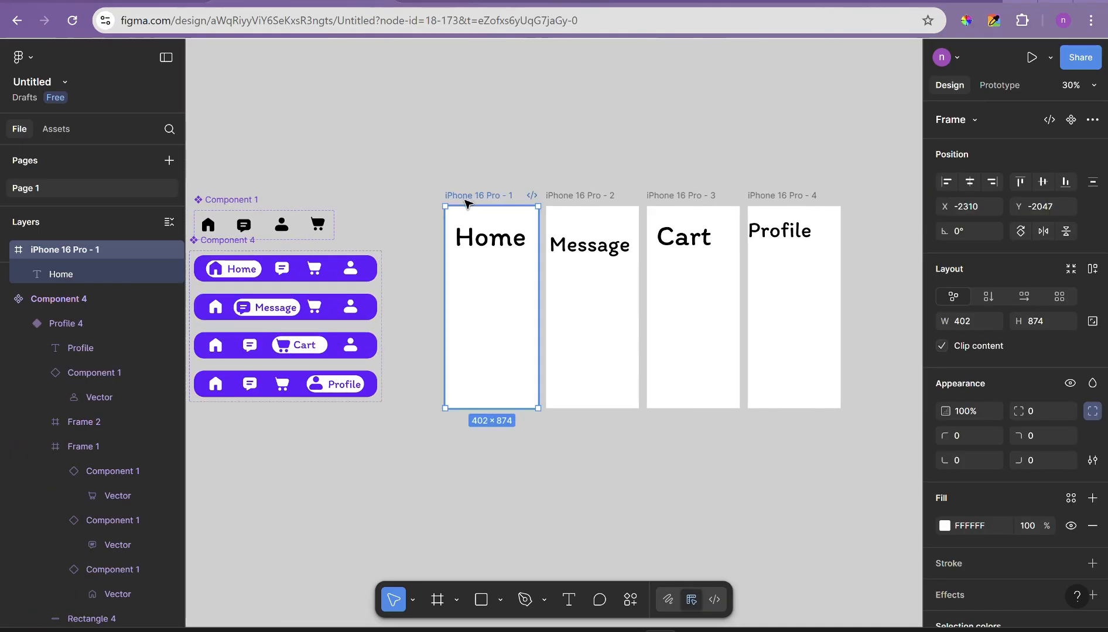
pyautogui.hotkey('ctrl', 'v')
pyautogui.scroll(2, 631, 251)
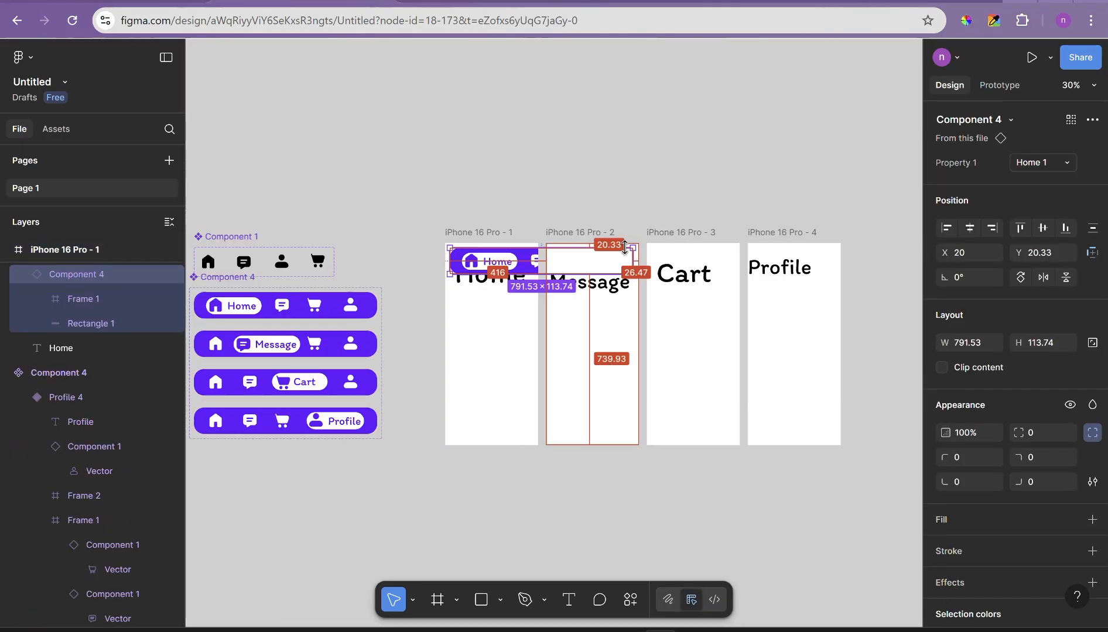
# Step: Scale the navigation bar down to about 361 × 54 and place it near the bottom of the iPhone 16 Pro - 1 frame at X 12, Y 806
pyautogui.scroll(5, 615, 234)
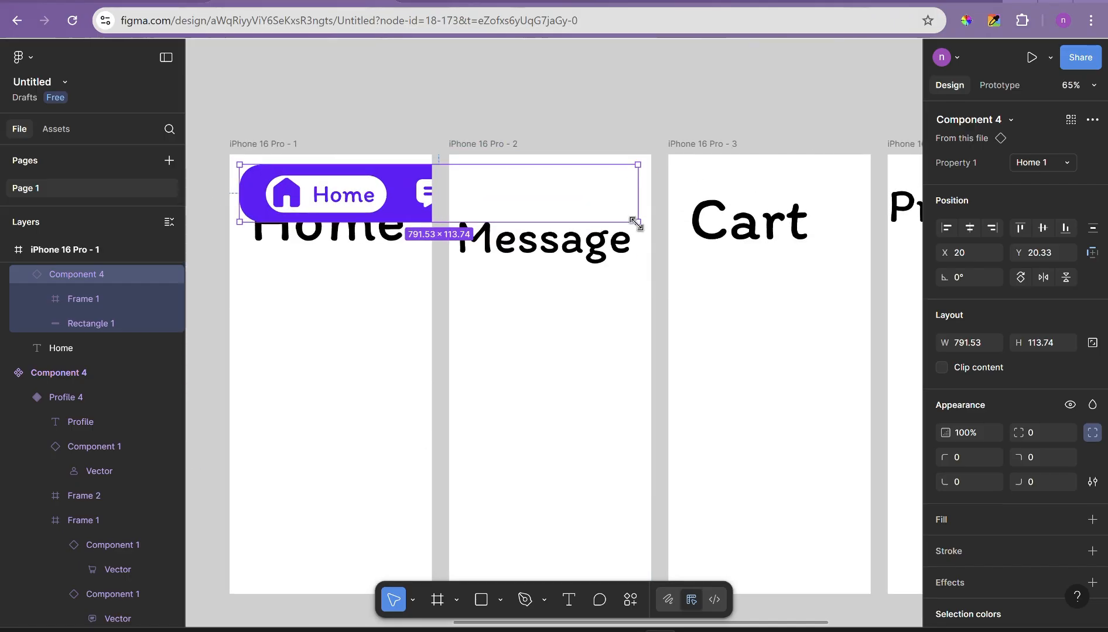
pyautogui.press('k')
pyautogui.moveTo(636, 223); pyautogui.dragTo(385, 489)
pyautogui.scroll(-3, 385, 489)
pyautogui.moveTo(463, 325); pyautogui.dragTo(474, 416)
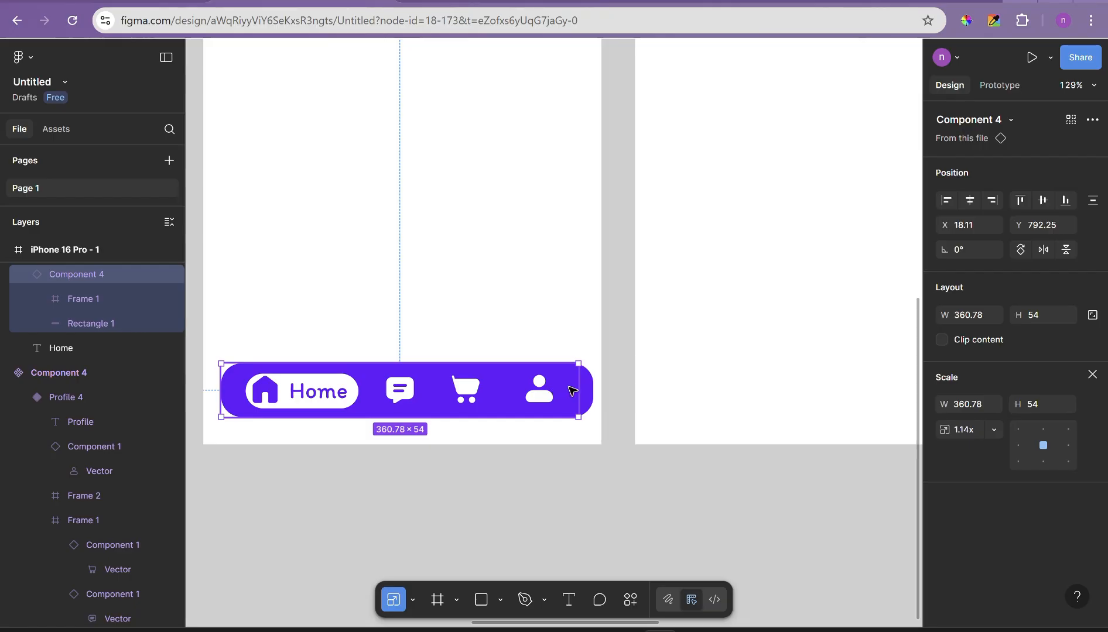
pyautogui.moveTo(573, 391); pyautogui.dragTo(567, 404)
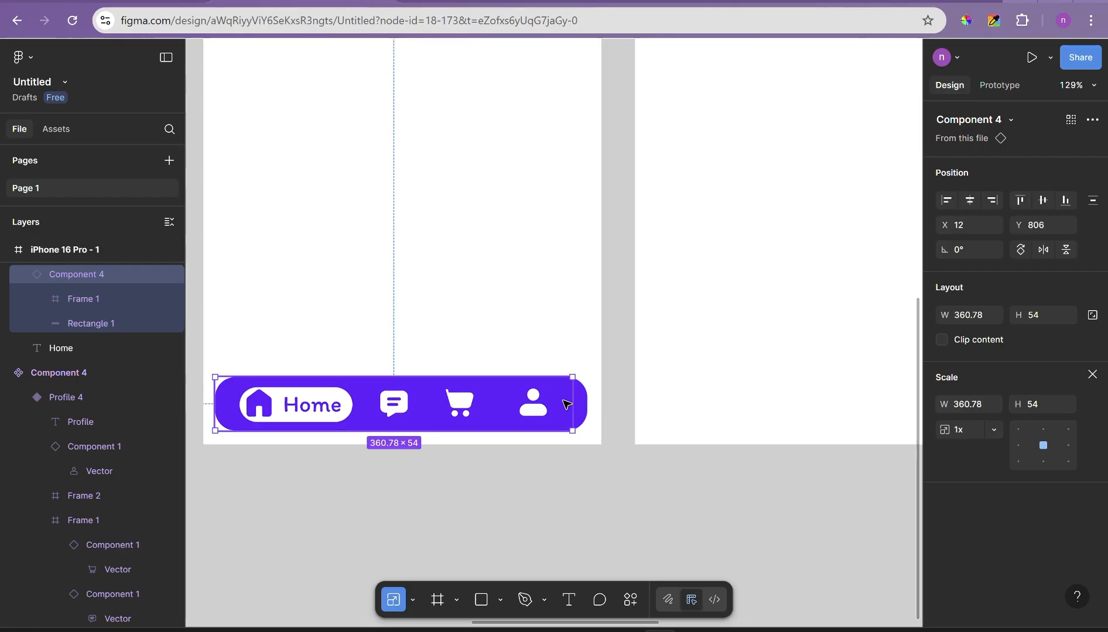
pyautogui.scroll(-5, 567, 404)
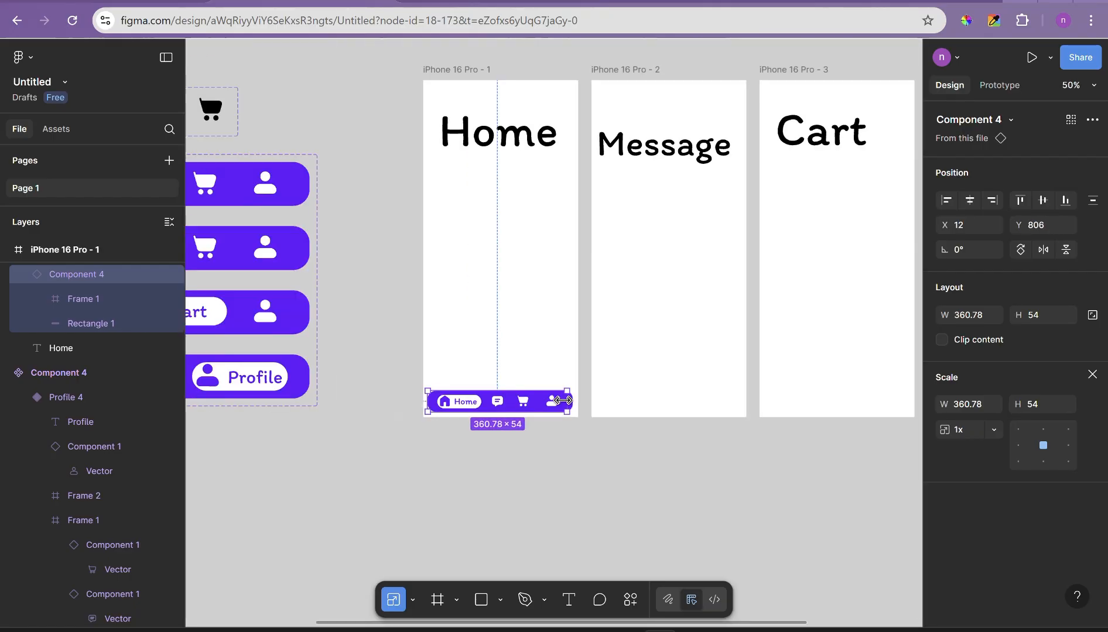
pyautogui.click(467, 73)
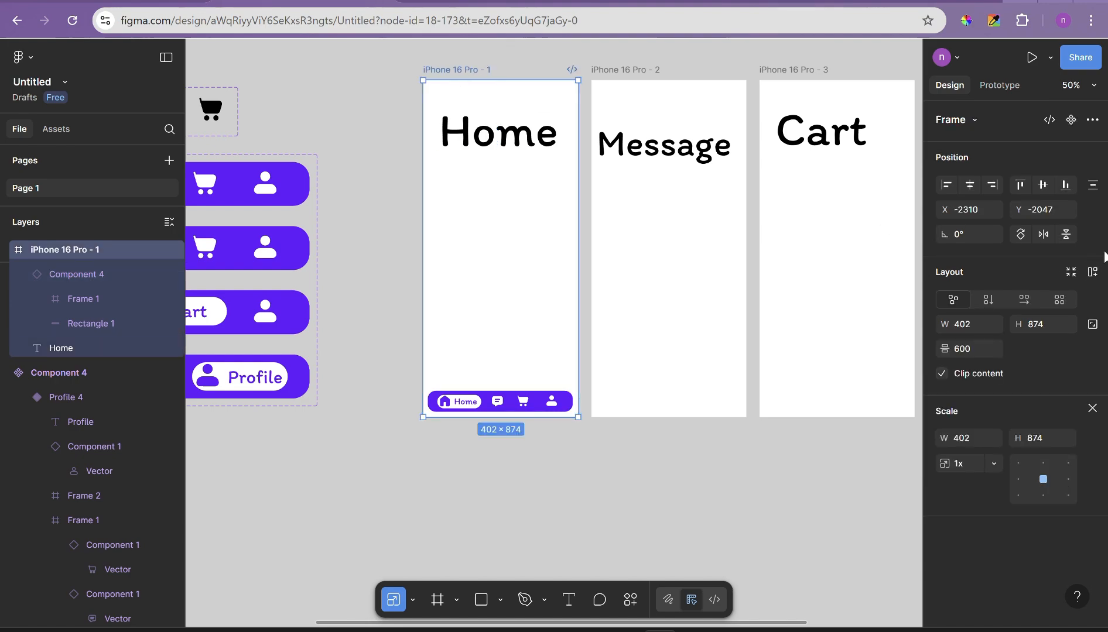
pyautogui.click(969, 186)
pyautogui.scroll(-2, 523, 417)
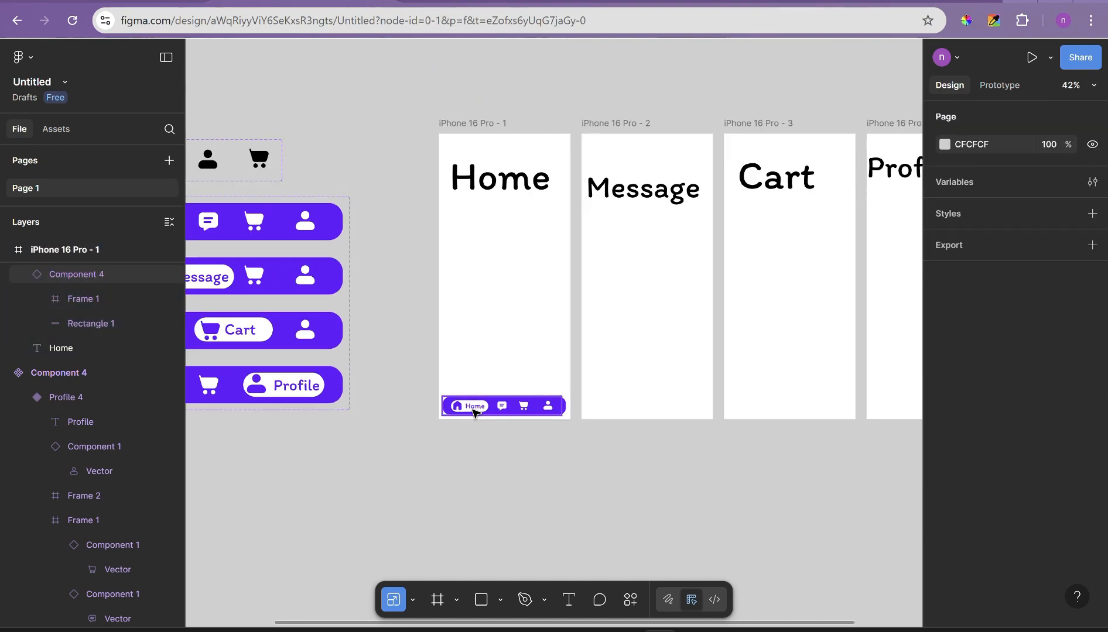
# Step: Copy the navigation bar from the Home screen into the iPhone 16 Pro - 2, iPhone 16 Pro - 3 and iPhone 16 Pro - 4 frames
pyautogui.click(474, 410)
pyautogui.click(635, 125)
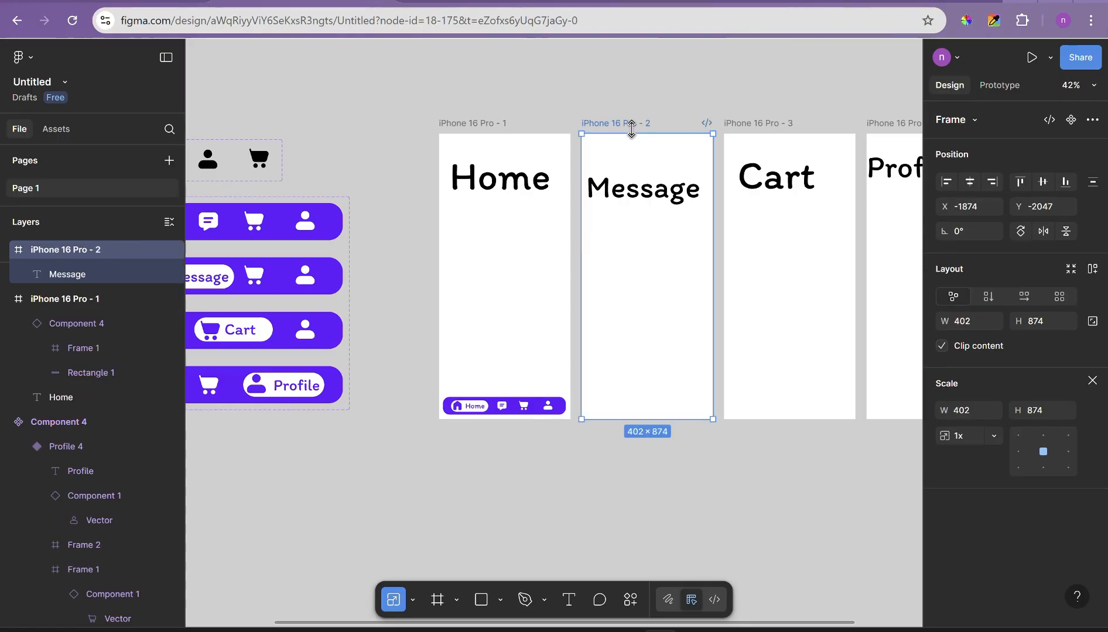
pyautogui.hotkey('ctrl', 'v')
pyautogui.hscroll(5, 510, 158)
pyautogui.click(494, 141)
pyautogui.hotkey('ctrl', 'v')
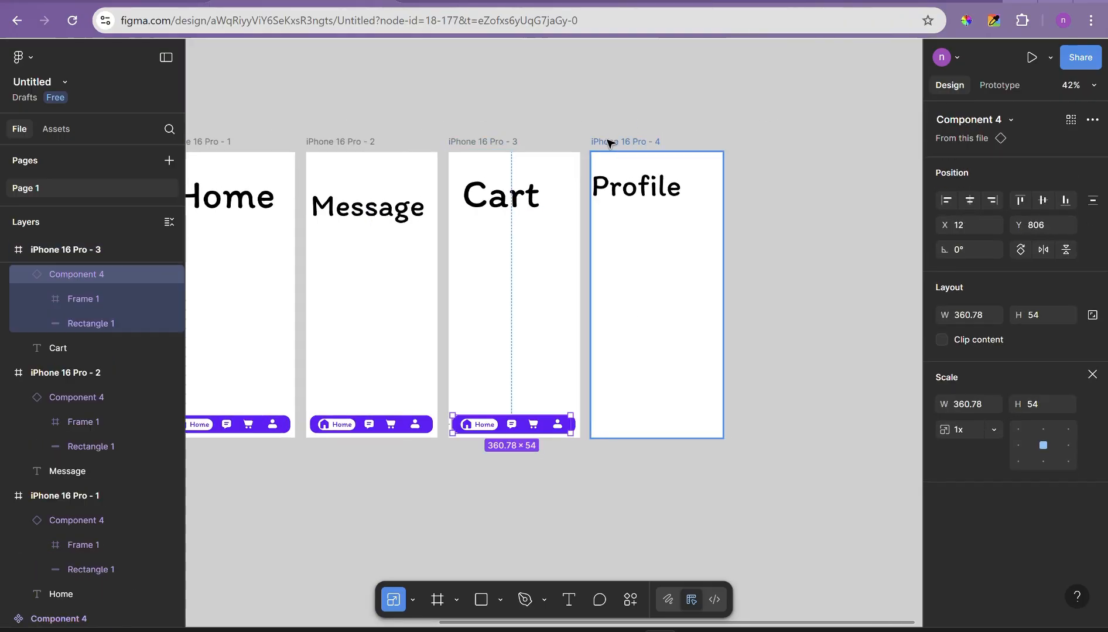
pyautogui.click(638, 142)
pyautogui.hotkey('ctrl', 'v')
# Step: Switch the navigation bar variants to Message 2, Cart 3 and Profile 4 in the second, third and fourth phone frames
pyautogui.hscroll(-5, 567, 425)
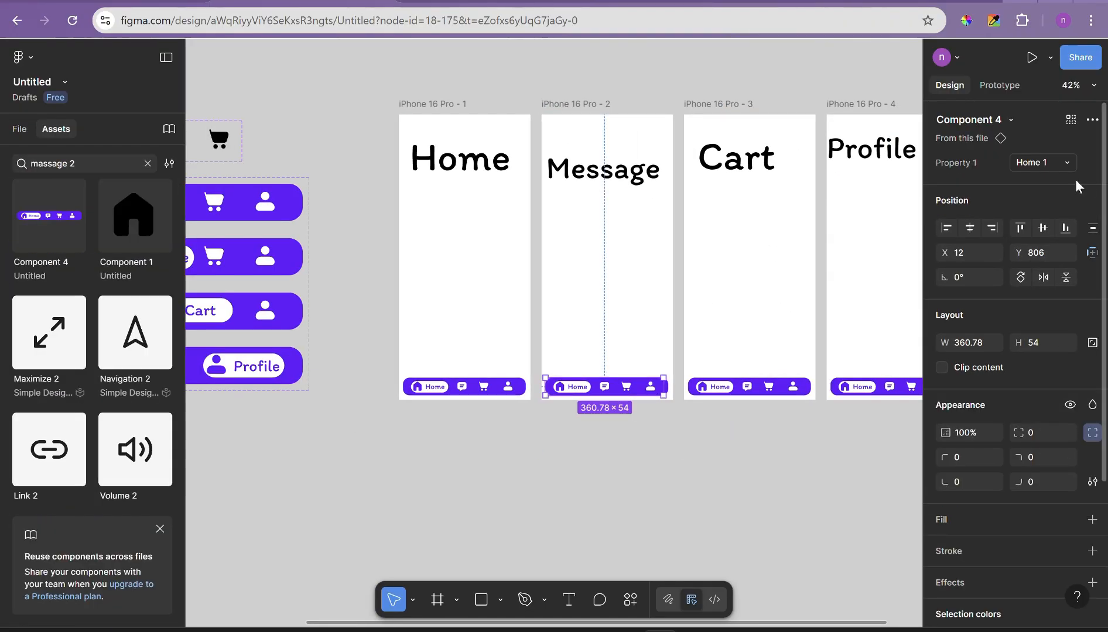
pyautogui.click(1060, 163)
pyautogui.click(1031, 223)
pyautogui.click(788, 384)
pyautogui.click(1043, 162)
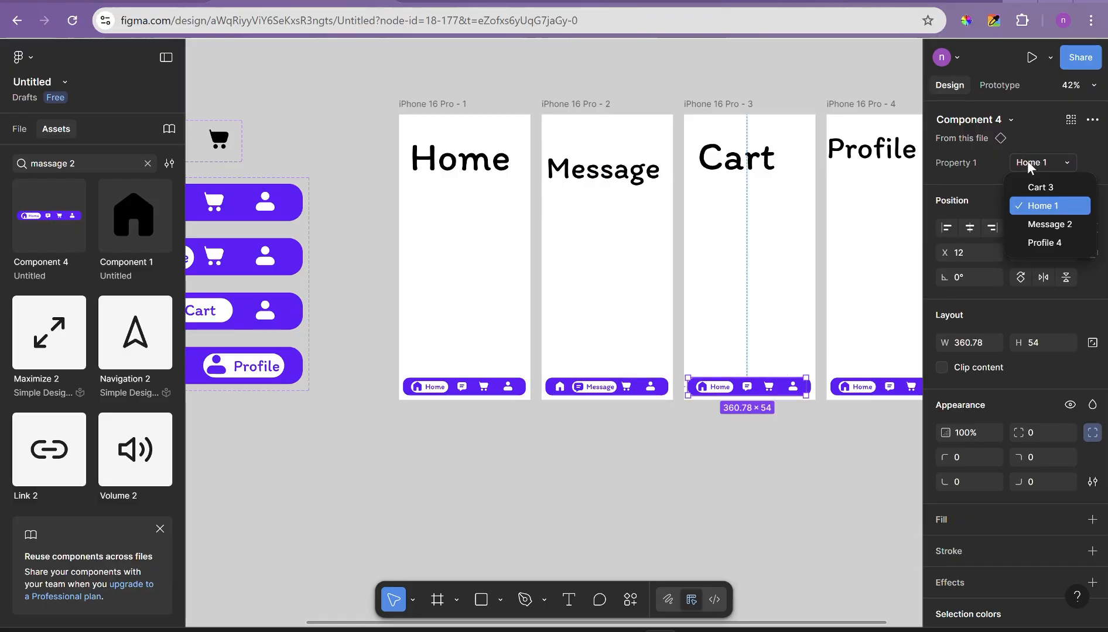
pyautogui.click(1041, 187)
pyautogui.click(891, 386)
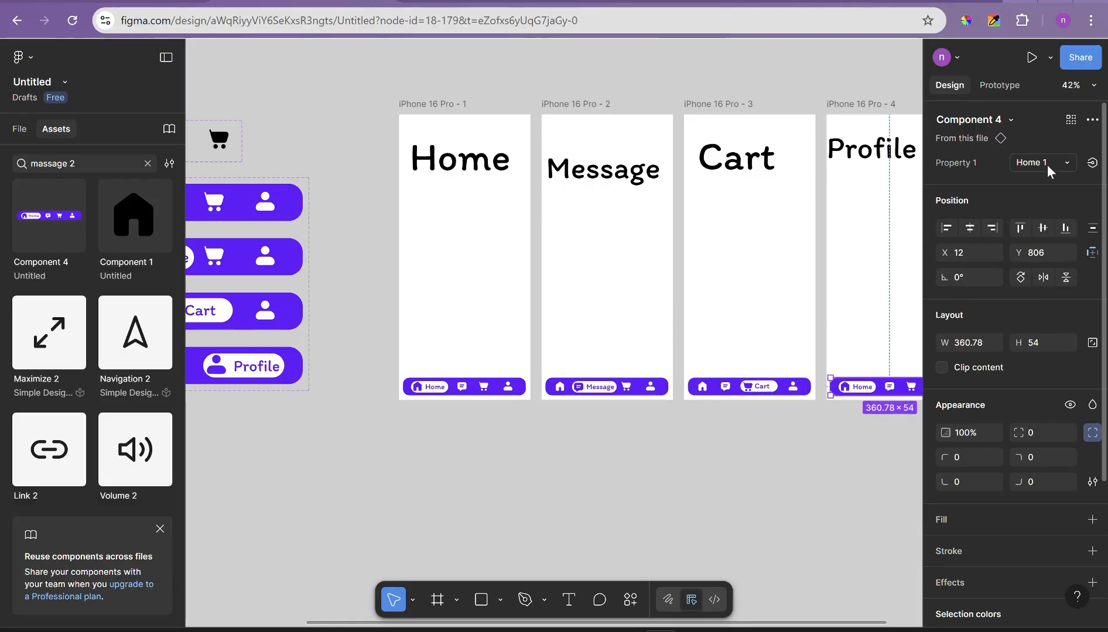
pyautogui.click(1047, 165)
pyautogui.click(1067, 243)
pyautogui.click(794, 451)
# Step: Add a prototype link from the message icon in the Home screen's navigation bar to iPhone 16 Pro - 2
pyautogui.click(1013, 85)
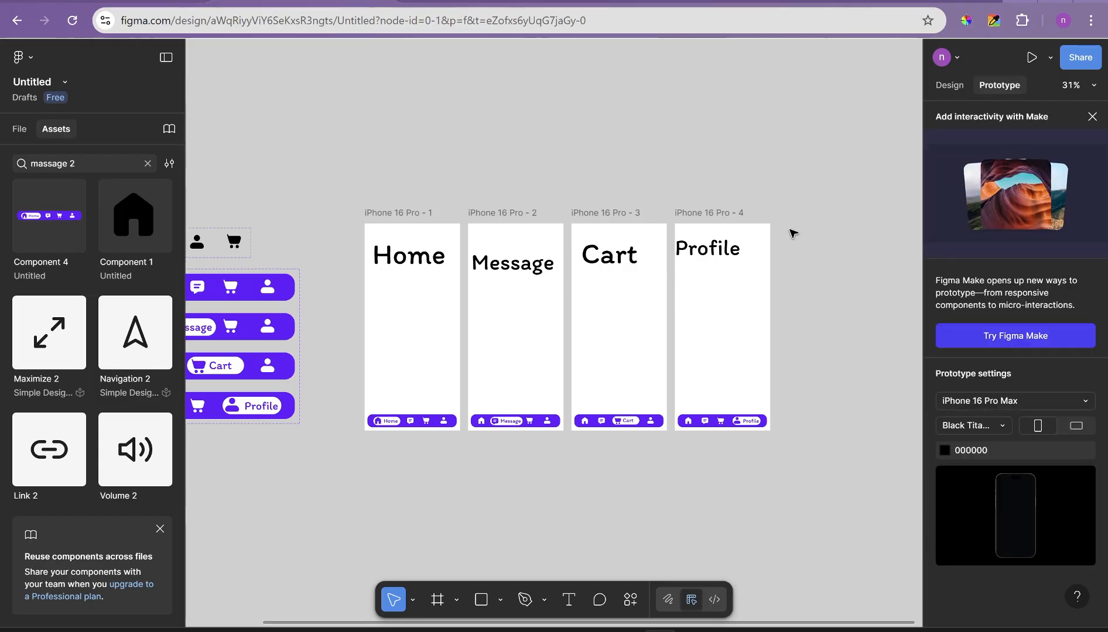
pyautogui.scroll(2, 771, 220)
pyautogui.scroll(3, 299, 471)
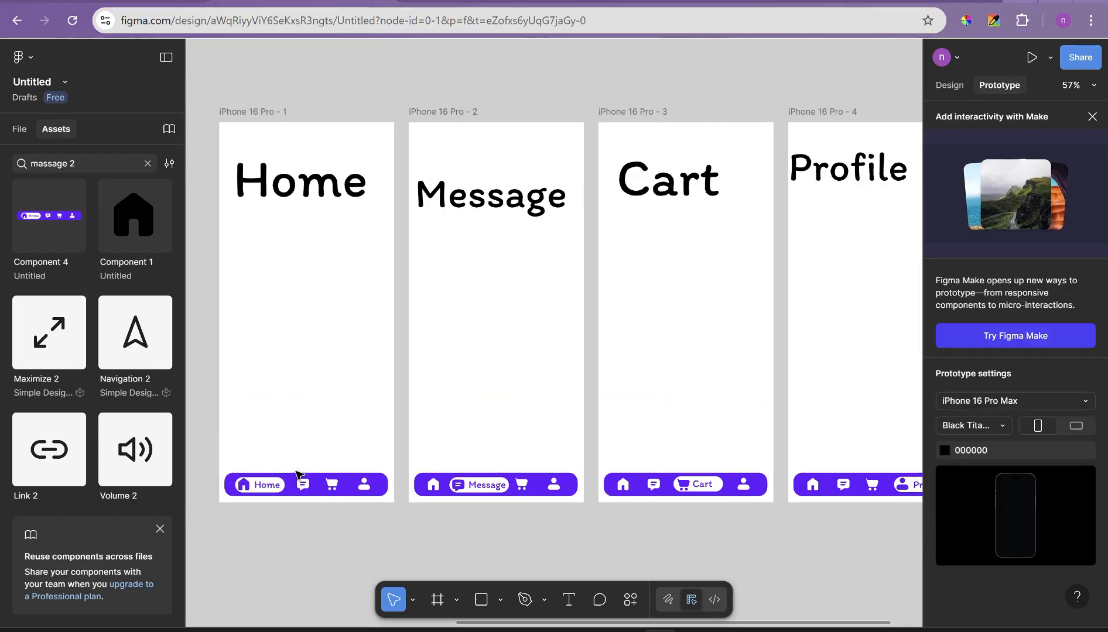
pyautogui.click(305, 493)
pyautogui.doubleClick(304, 488)
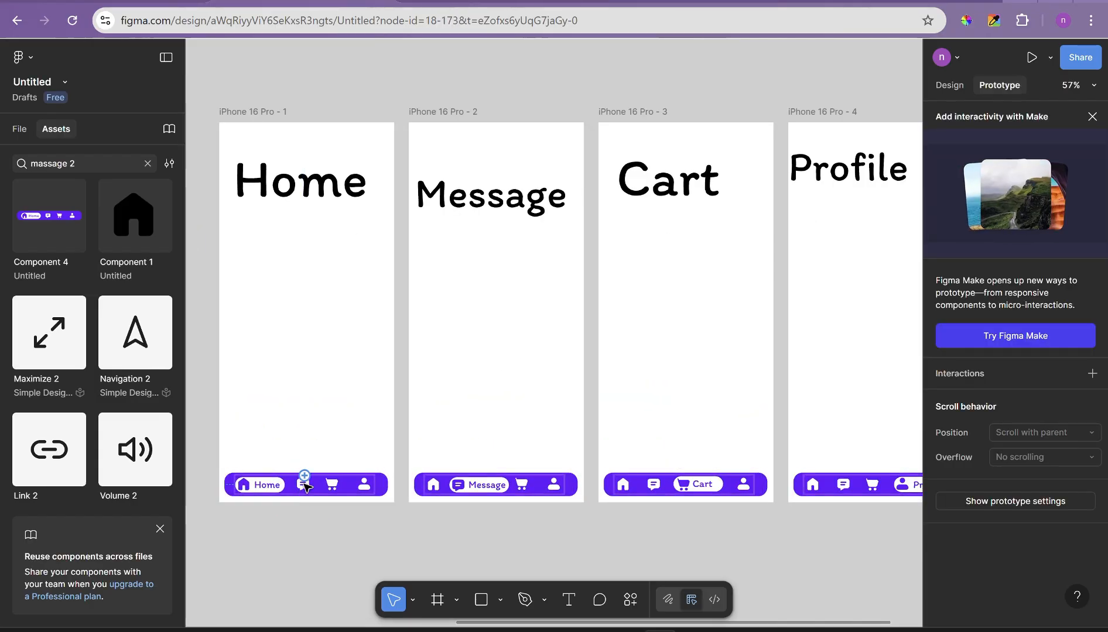
pyautogui.scroll(4, 305, 486)
pyautogui.moveTo(317, 485); pyautogui.dragTo(546, 289)
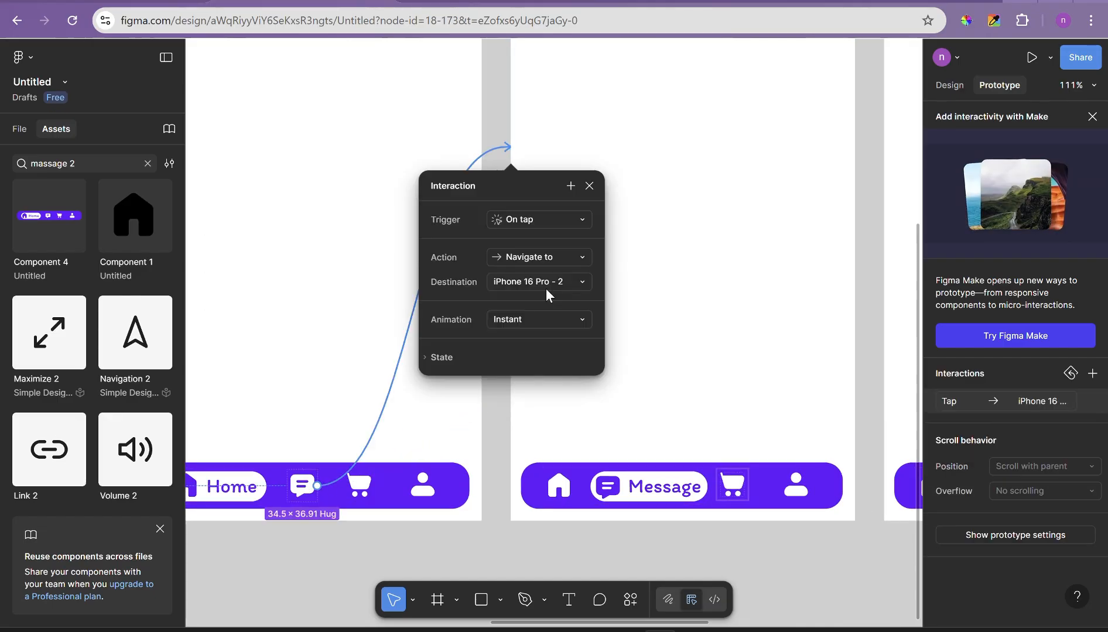
# Step: Set the message link's animation to Smart animate with the Gentle curve
pyautogui.click(542, 320)
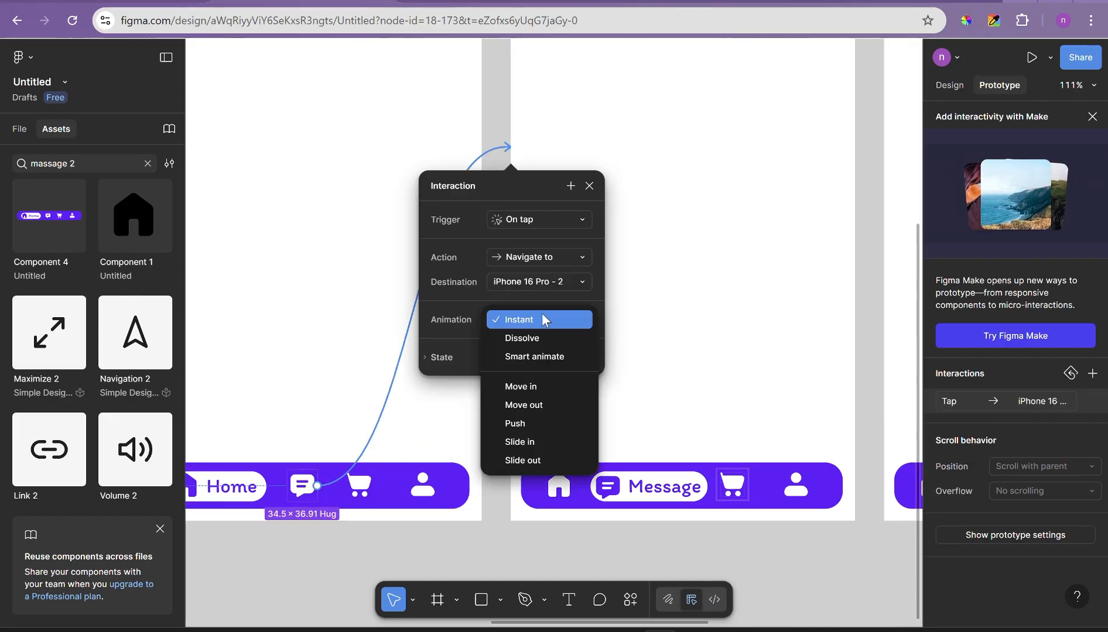
pyautogui.click(541, 344)
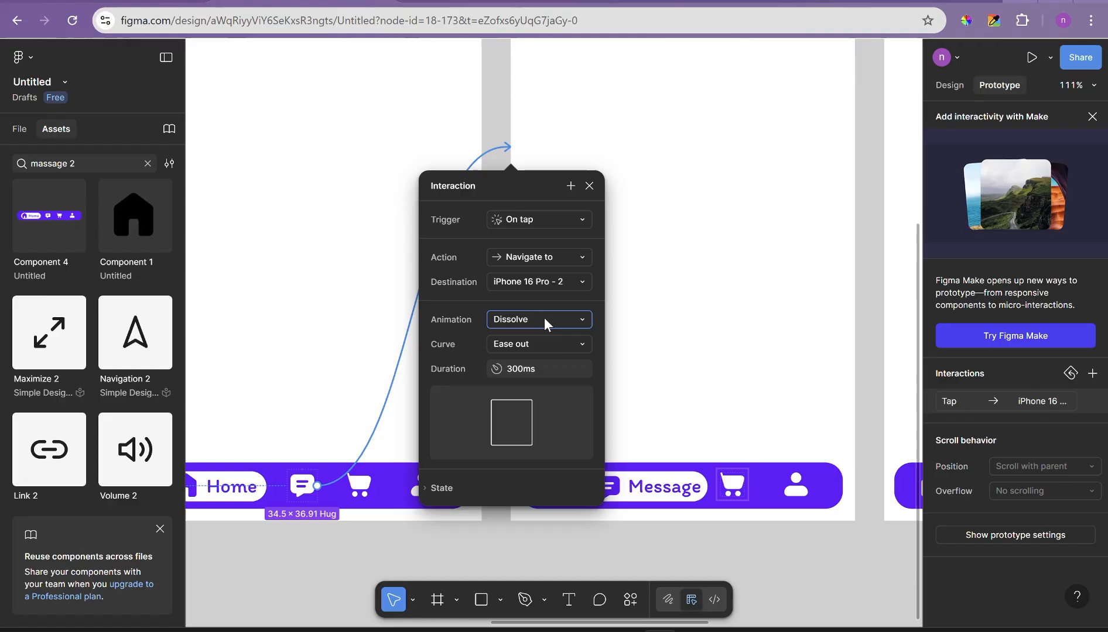
pyautogui.click(544, 317)
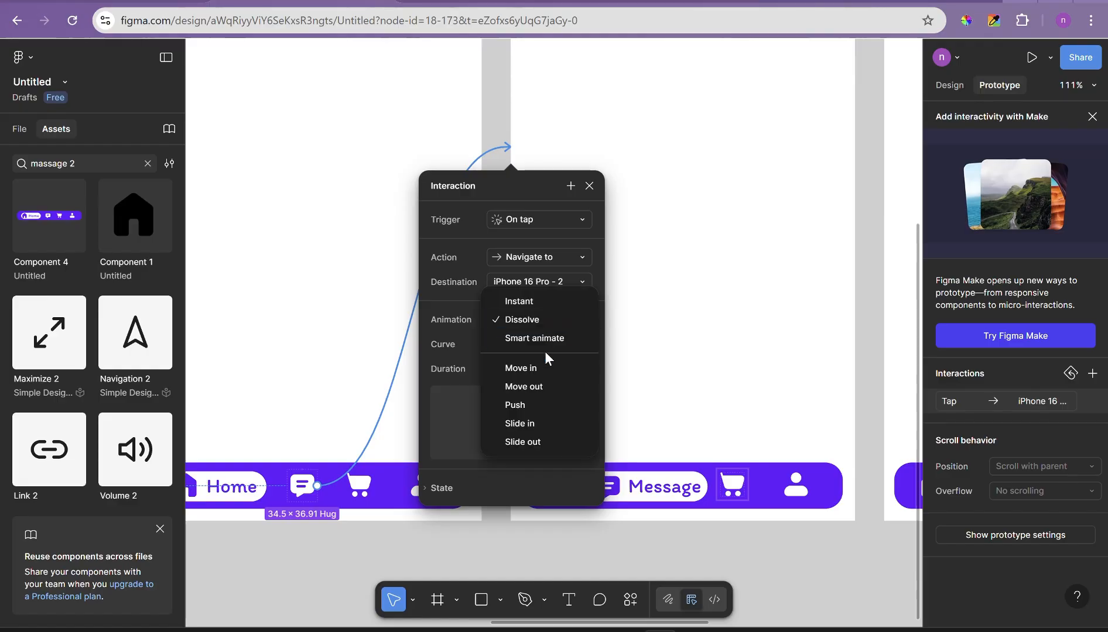
pyautogui.click(545, 336)
pyautogui.click(543, 344)
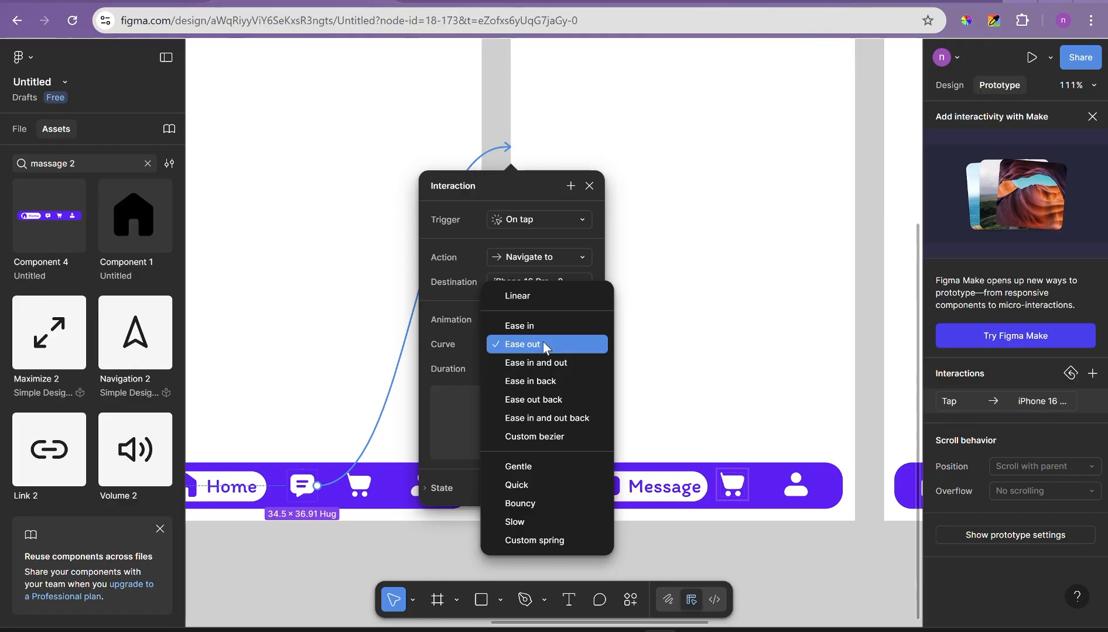
pyautogui.click(553, 466)
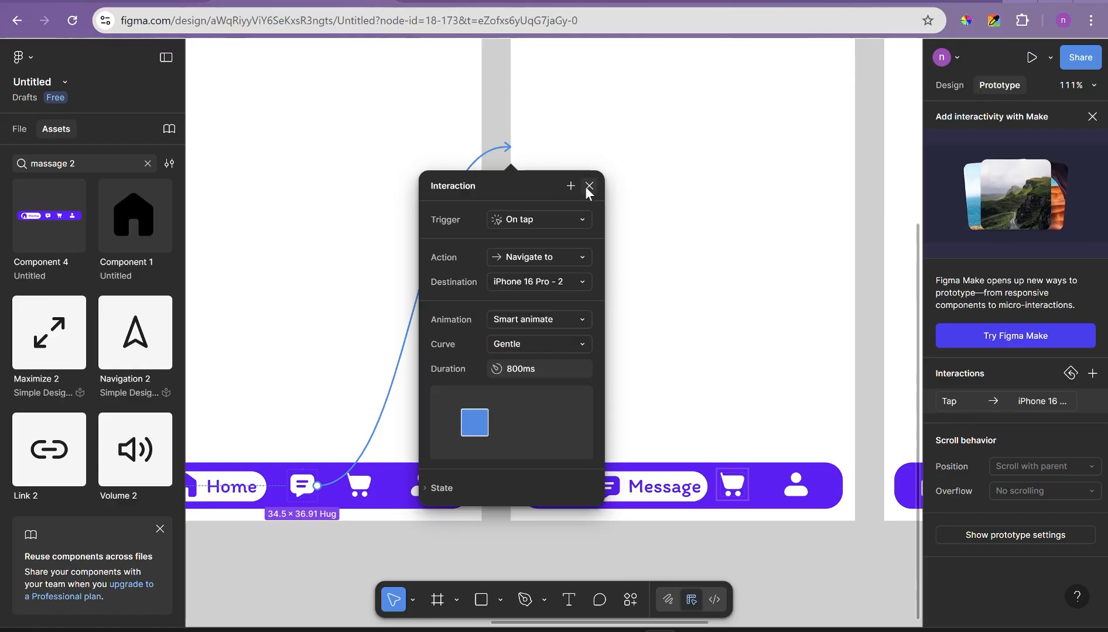
pyautogui.click(589, 186)
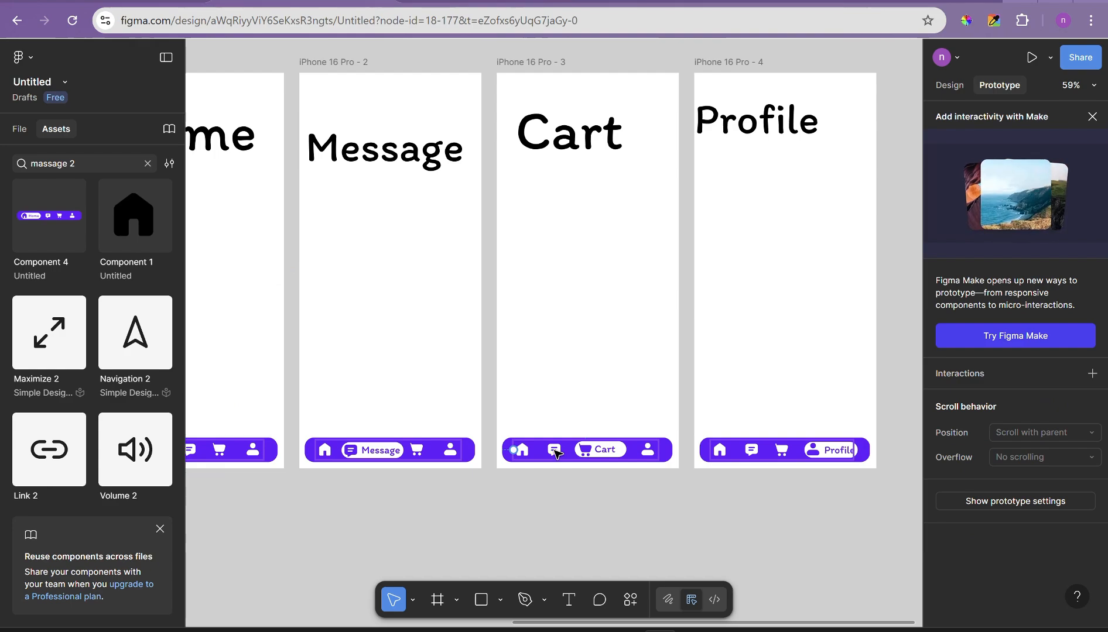
# Step: Link the message icons in the Cart and Profile screens' navigation bars to iPhone 16 Pro - 2
pyautogui.click(554, 452)
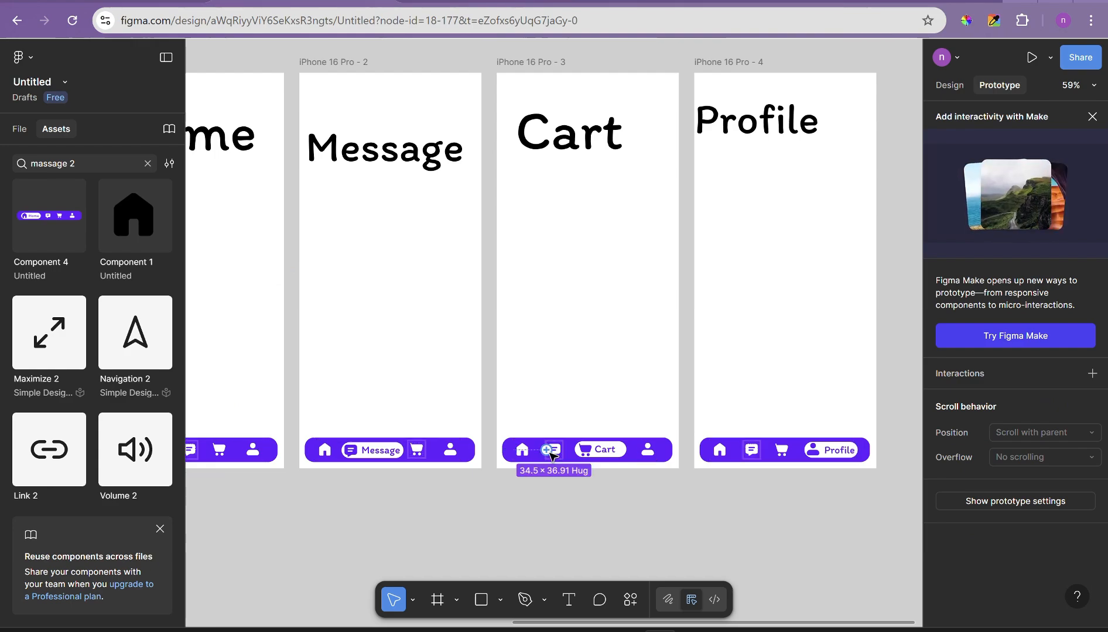
pyautogui.moveTo(467, 356); pyautogui.dragTo(460, 354)
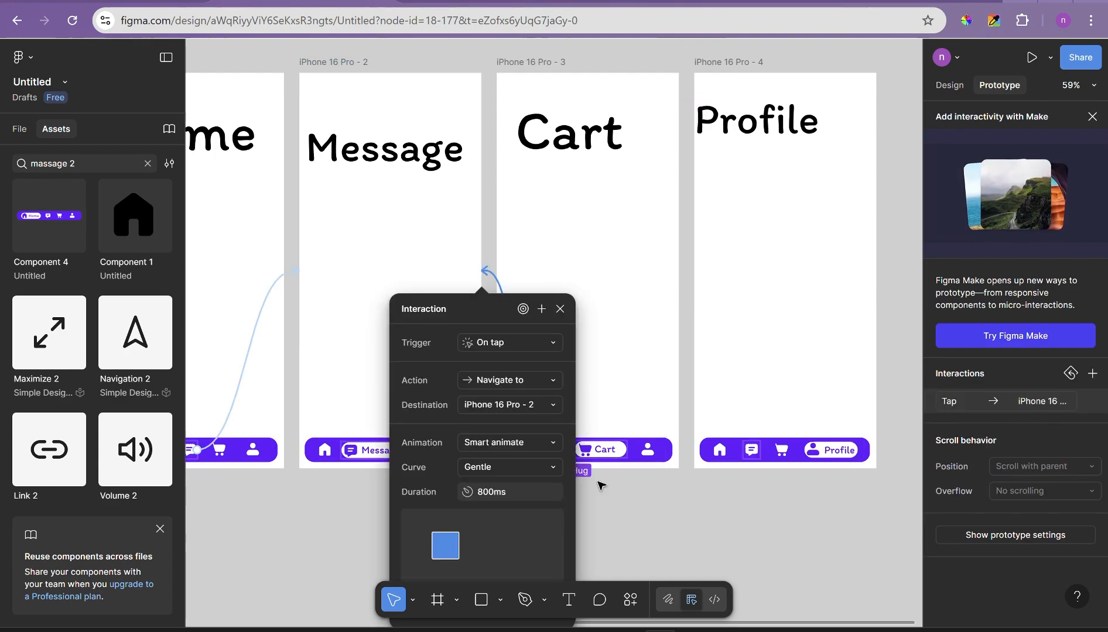
pyautogui.click(636, 533)
pyautogui.click(752, 450)
pyautogui.moveTo(760, 450); pyautogui.dragTo(462, 410)
pyautogui.click(374, 510)
# Step: Link the home icons in the Message, Cart and Profile screens' navigation bars to iPhone 16 Pro - 1
pyautogui.hscroll(-2, 423, 460)
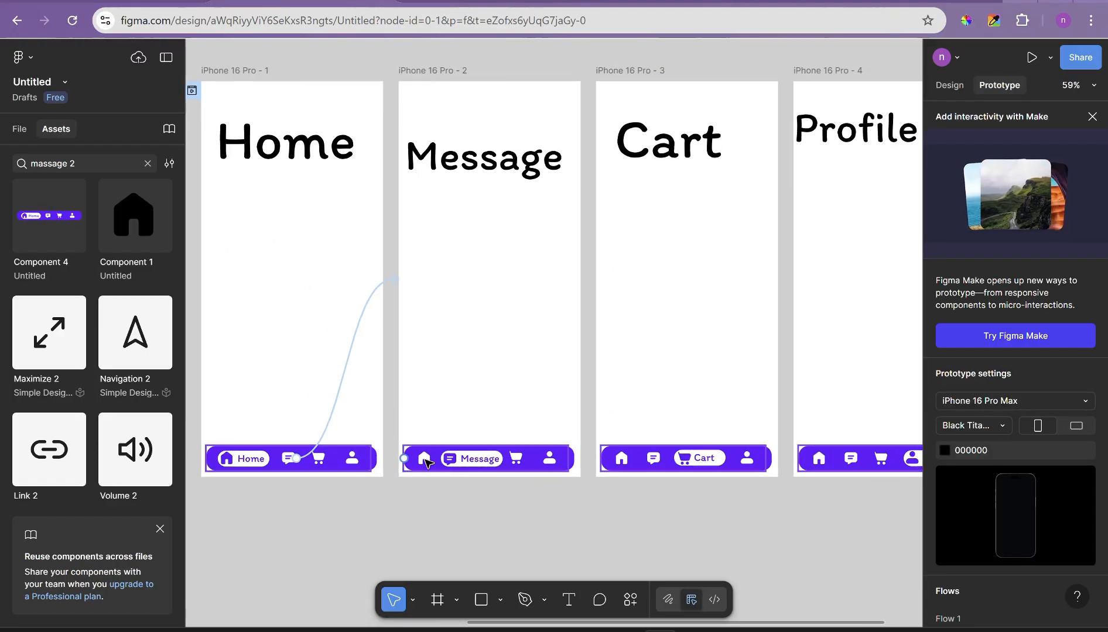
pyautogui.click(422, 460)
pyautogui.moveTo(415, 459); pyautogui.dragTo(328, 351)
pyautogui.click(588, 510)
pyautogui.click(622, 459)
pyautogui.moveTo(601, 459); pyautogui.dragTo(328, 352)
pyautogui.click(660, 518)
pyautogui.hscroll(2, 660, 517)
pyautogui.click(680, 452)
pyautogui.moveTo(656, 448); pyautogui.dragTo(228, 351)
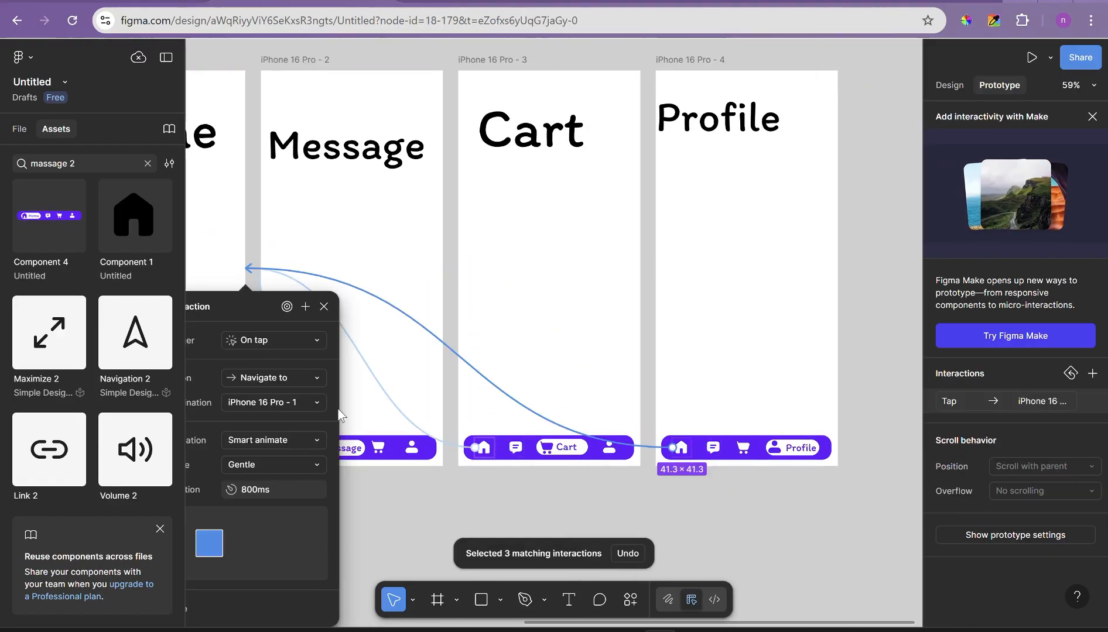
pyautogui.click(399, 509)
# Step: Link the cart icons in the Home and Message screens' navigation bars to iPhone 16 Pro - 3
pyautogui.hscroll(-2, 351, 468)
pyautogui.moveTo(299, 429); pyautogui.dragTo(647, 314)
pyautogui.moveTo(496, 429); pyautogui.dragTo(644, 328)
pyautogui.click(685, 454)
# Step: Try to link the cart icon in the Profile screen's navigation bar to iPhone 16 Pro - 3
pyautogui.hscroll(2, 685, 454)
pyautogui.doubleClick(720, 426)
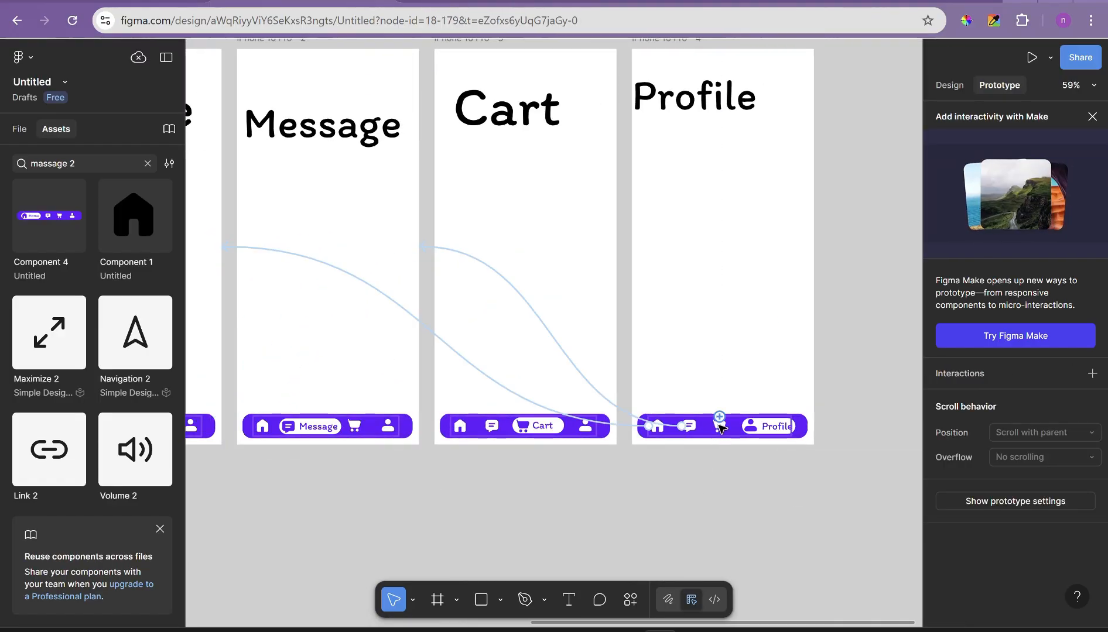
pyautogui.scroll(3, 720, 426)
pyautogui.moveTo(718, 422); pyautogui.dragTo(557, 351)
pyautogui.hotkey('ctrl', 'z')
pyautogui.click(657, 524)
# Step: Link the profile icons in the Cart, Message and Home screens' navigation bars to iPhone 16 Pro - 4
pyautogui.click(556, 446)
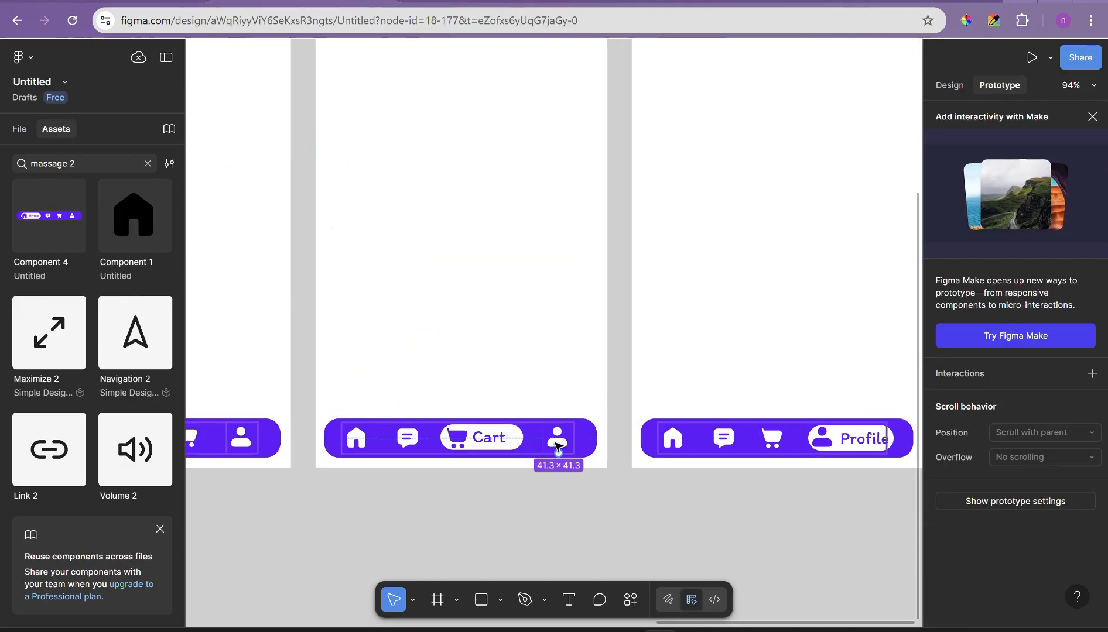
pyautogui.moveTo(570, 440); pyautogui.dragTo(674, 352)
pyautogui.click(500, 485)
pyautogui.hscroll(-3, 500, 485)
pyautogui.click(402, 438)
pyautogui.moveTo(413, 437); pyautogui.dragTo(843, 293)
pyautogui.click(501, 504)
pyautogui.hscroll(-3, 410, 492)
pyautogui.click(402, 439)
pyautogui.scroll(-3, 398, 446)
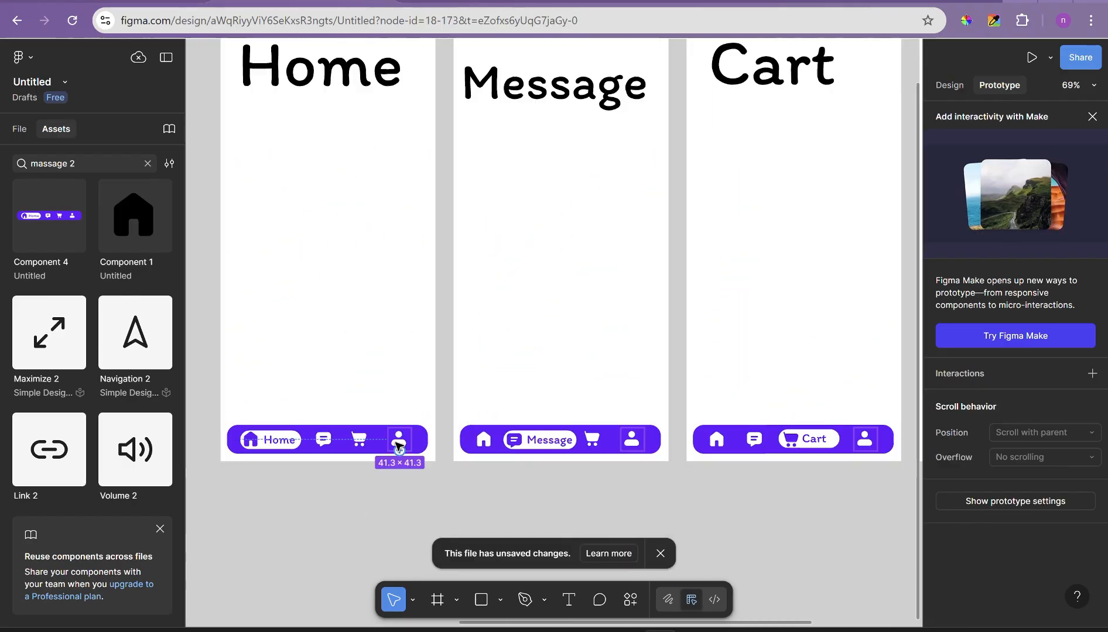
pyautogui.moveTo(535, 490); pyautogui.dragTo(341, 495)
pyautogui.scroll(-5, 708, 486)
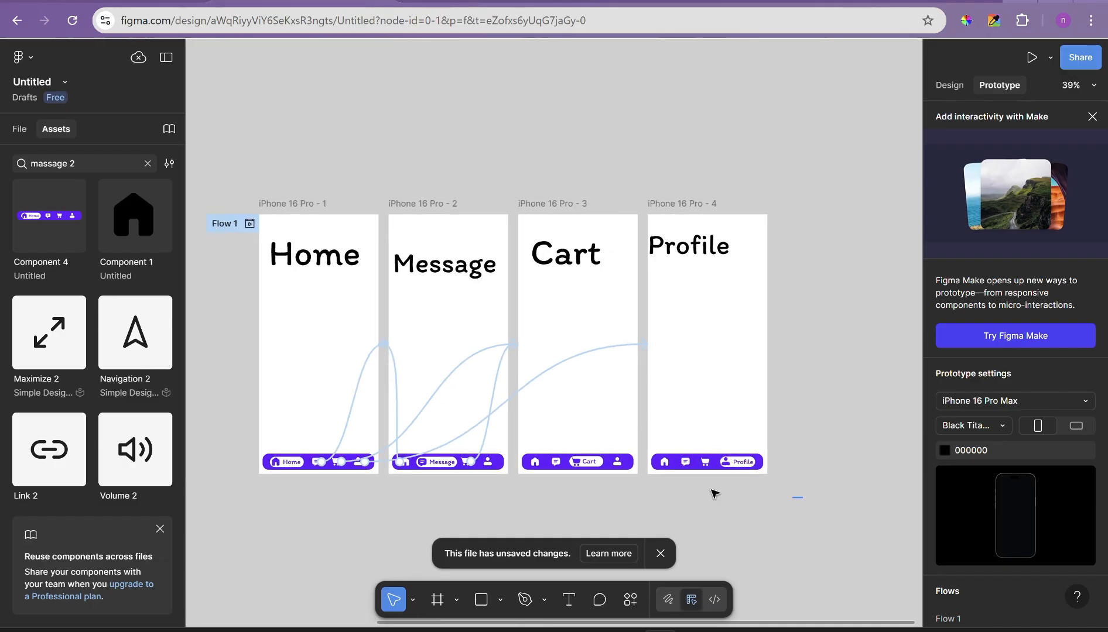
pyautogui.moveTo(802, 498); pyautogui.dragTo(280, 333)
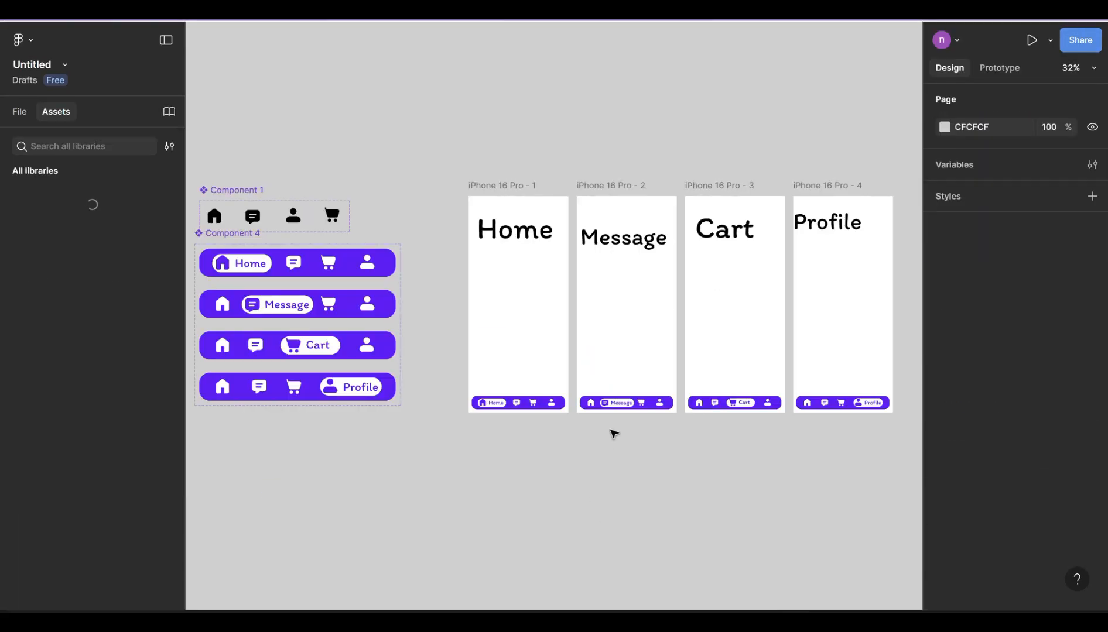
# Step: Present the prototype with the iPhone 16 Pro - 1 frame as the starting screen
pyautogui.click(496, 189)
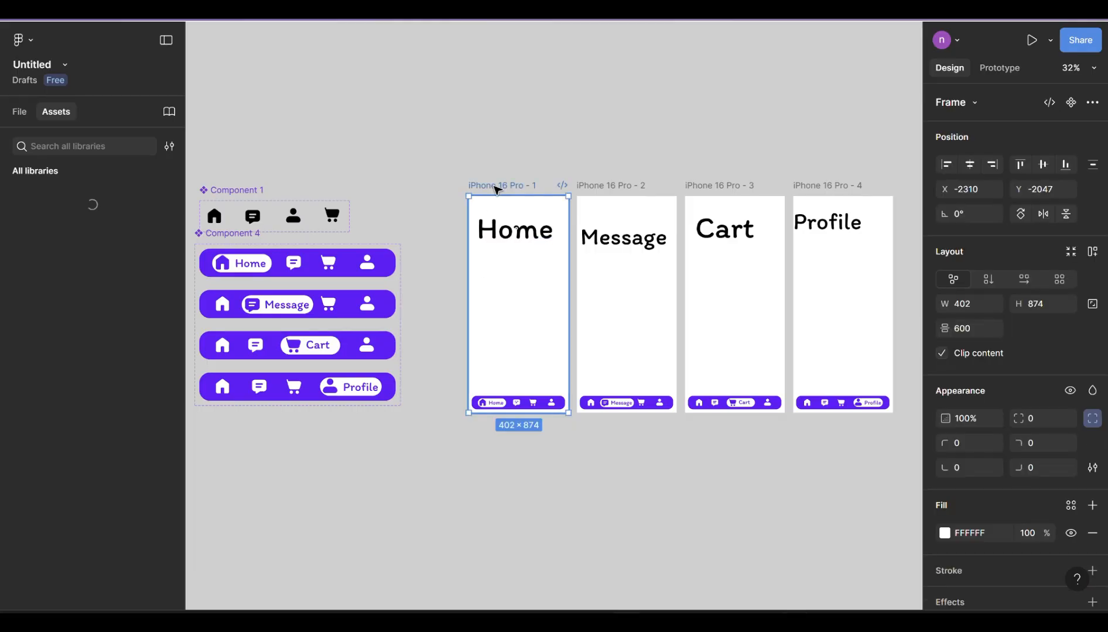
pyautogui.click(997, 69)
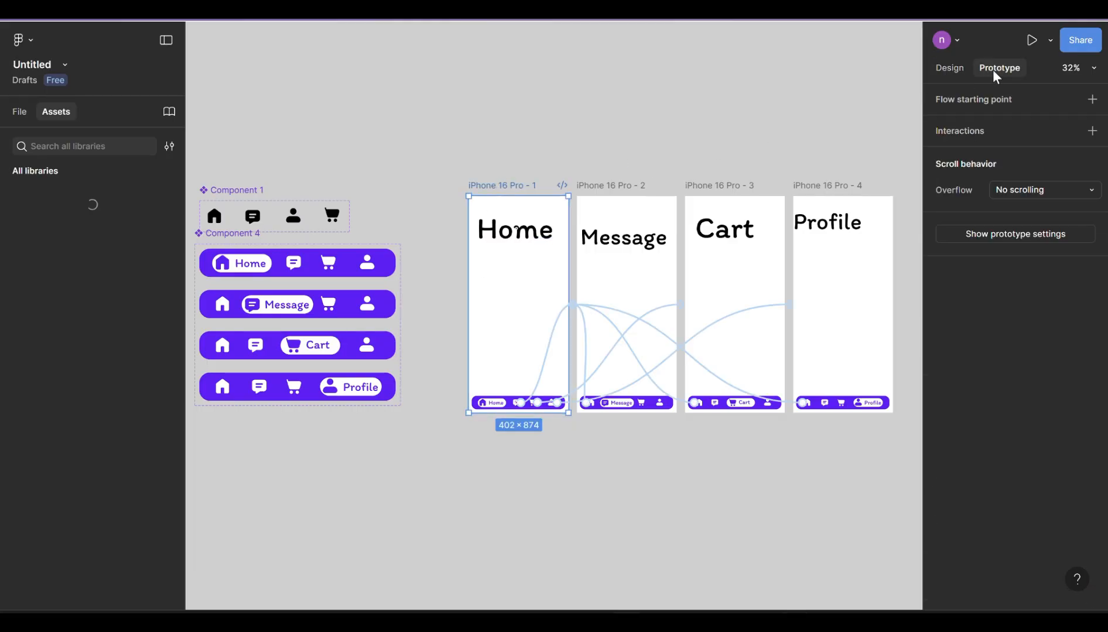
pyautogui.click(1050, 40)
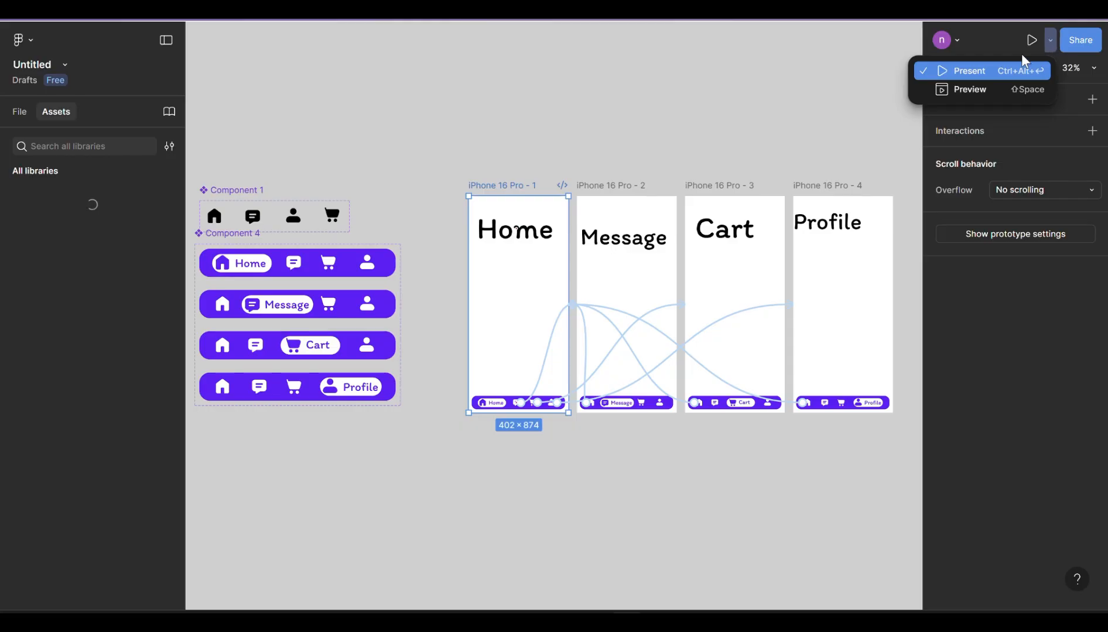
pyautogui.click(978, 72)
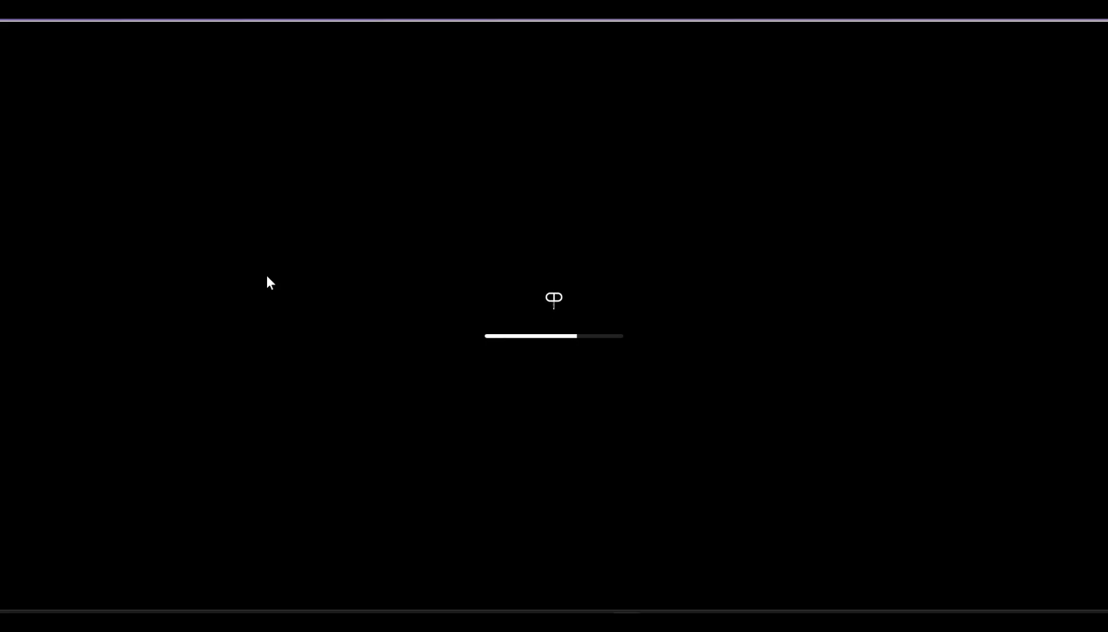
# Step: Test the prototype's navigation bar by switching repeatedly between the Message, Home, Cart and Profile screens
pyautogui.click(507, 543)
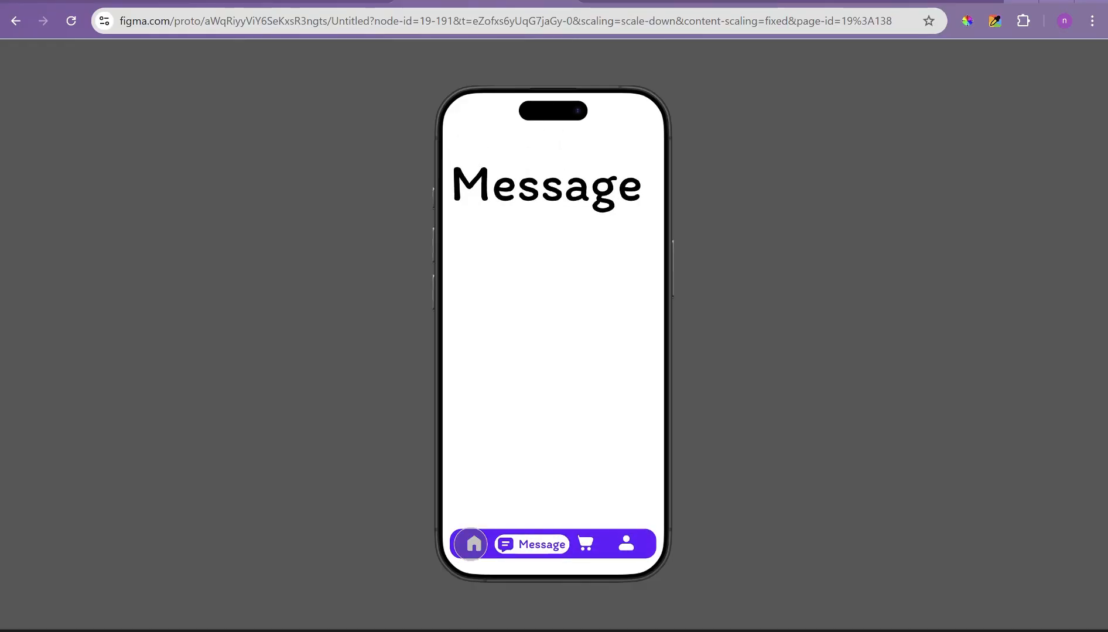
pyautogui.click(471, 544)
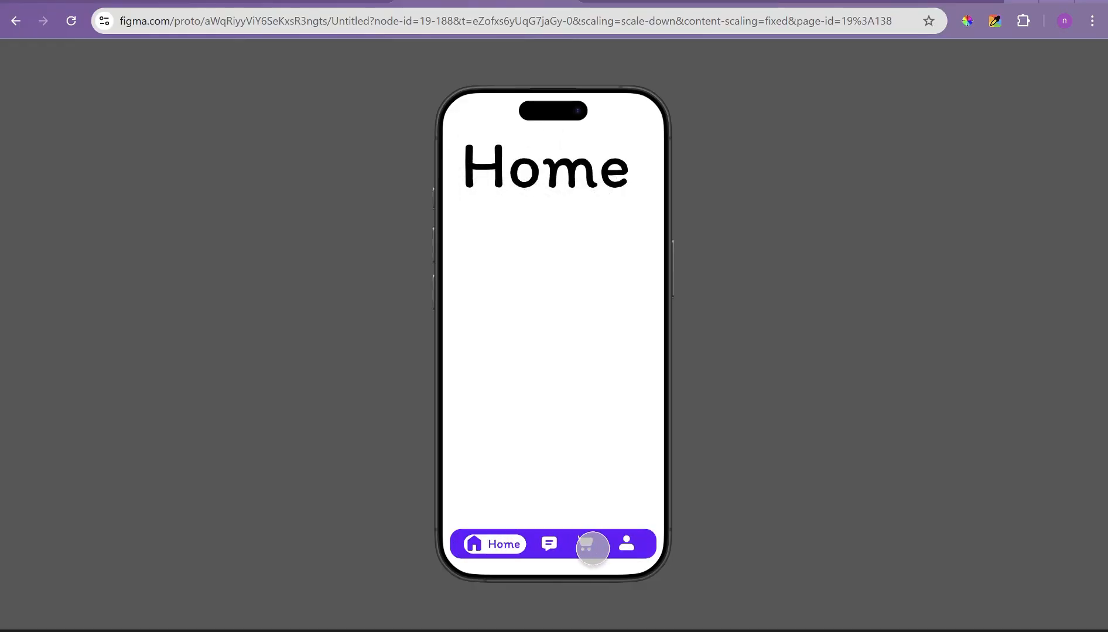
pyautogui.click(593, 548)
pyautogui.click(625, 543)
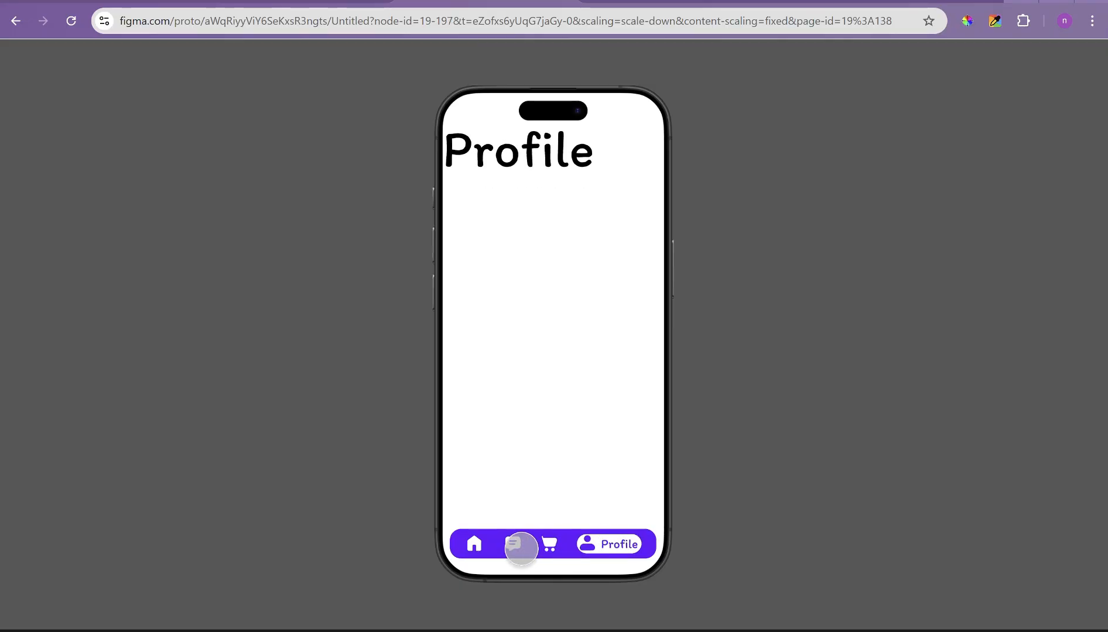
pyautogui.click(521, 549)
pyautogui.click(586, 546)
pyautogui.click(468, 545)
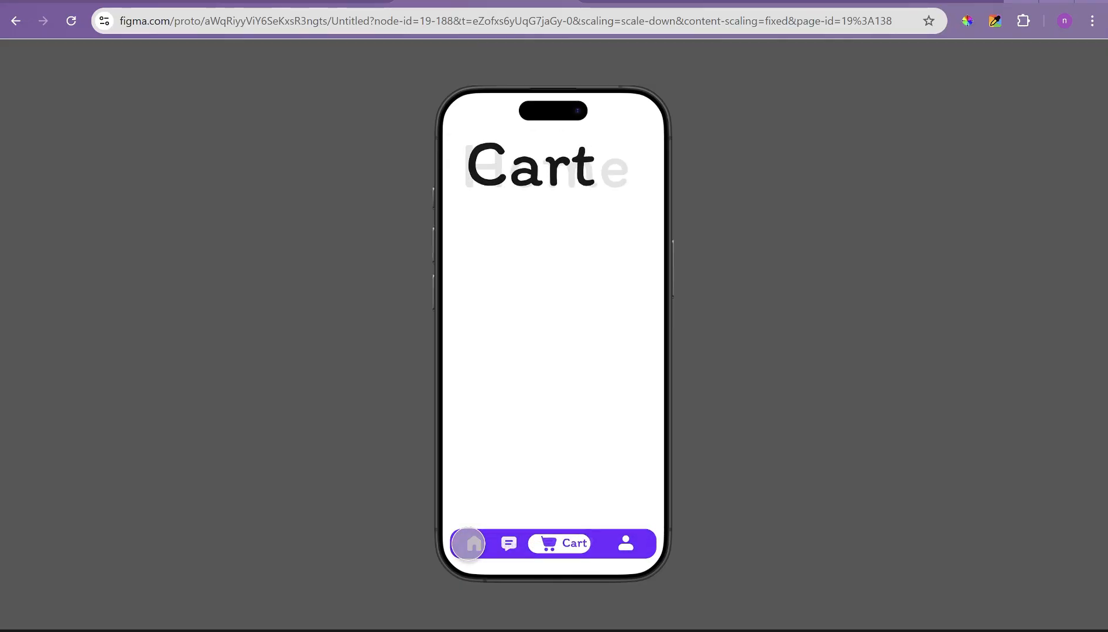
pyautogui.click(626, 543)
pyautogui.click(509, 544)
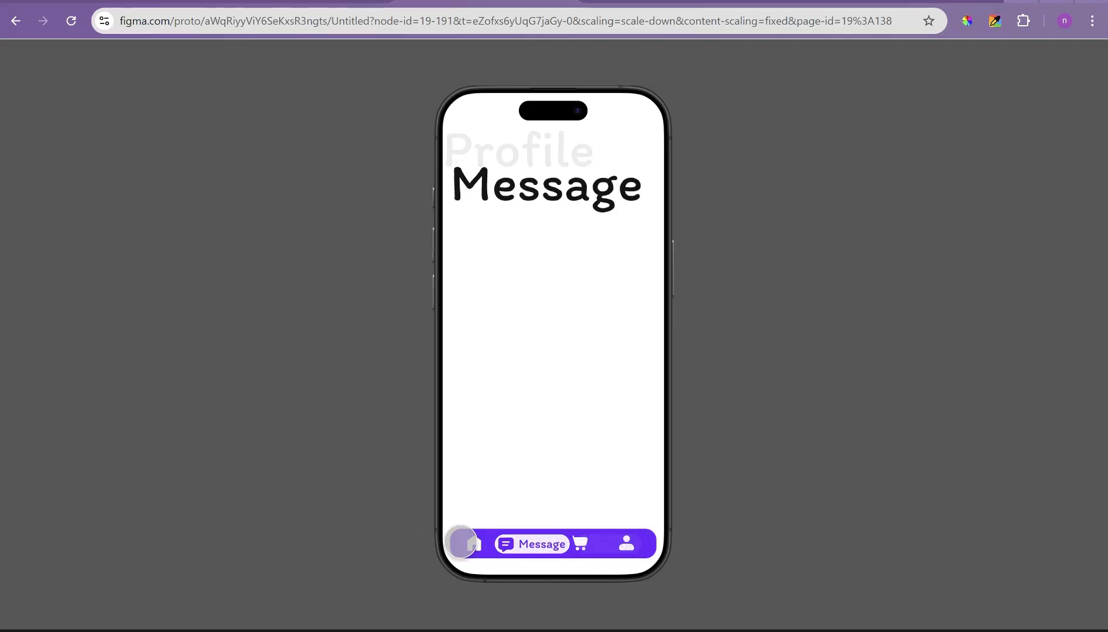